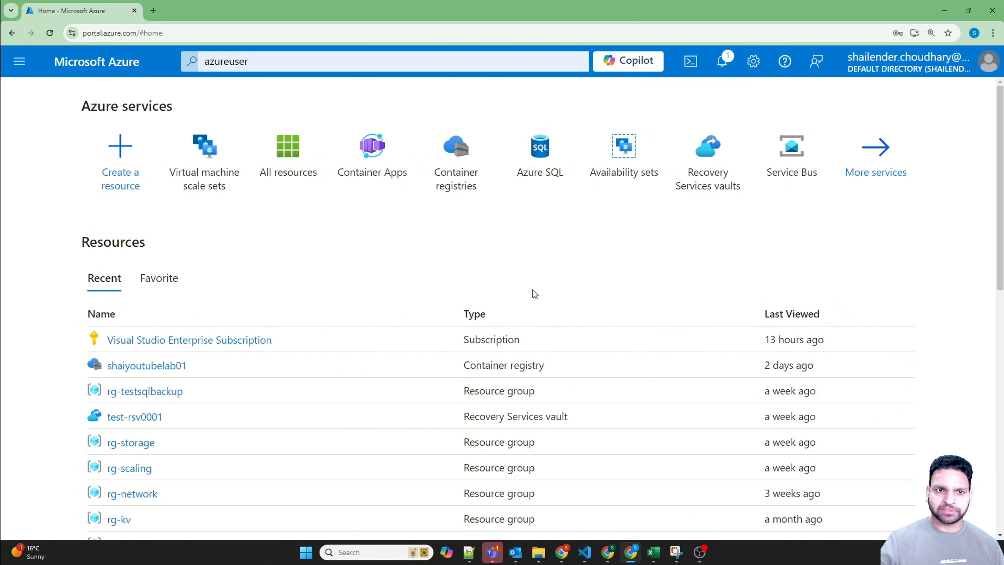
Step: Start creating a new virtual machine scale set and assign it to the existing resource group rg-kv
{"action": "left_click", "coordinate": [195, 166]}
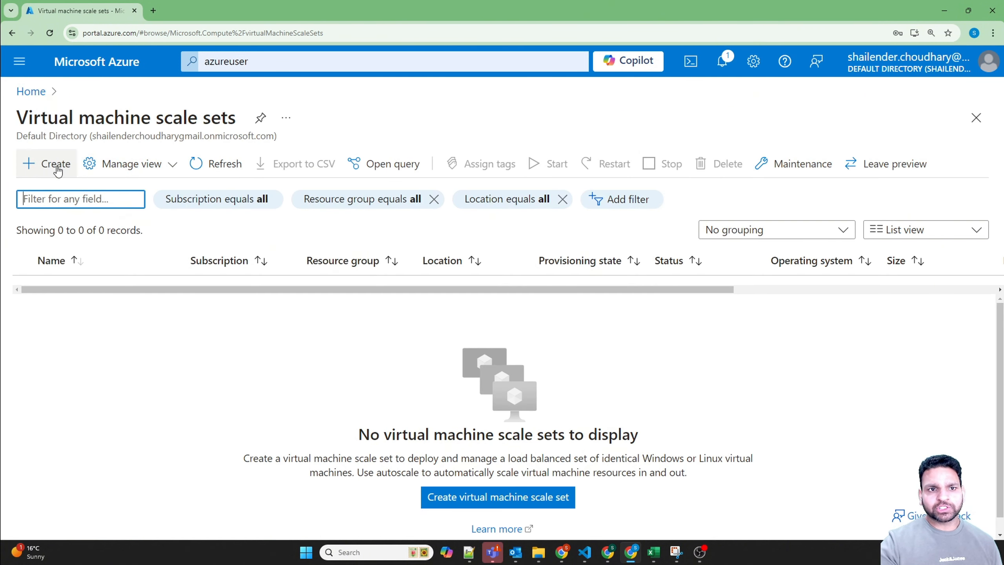
{"action": "left_click", "coordinate": [51, 171]}
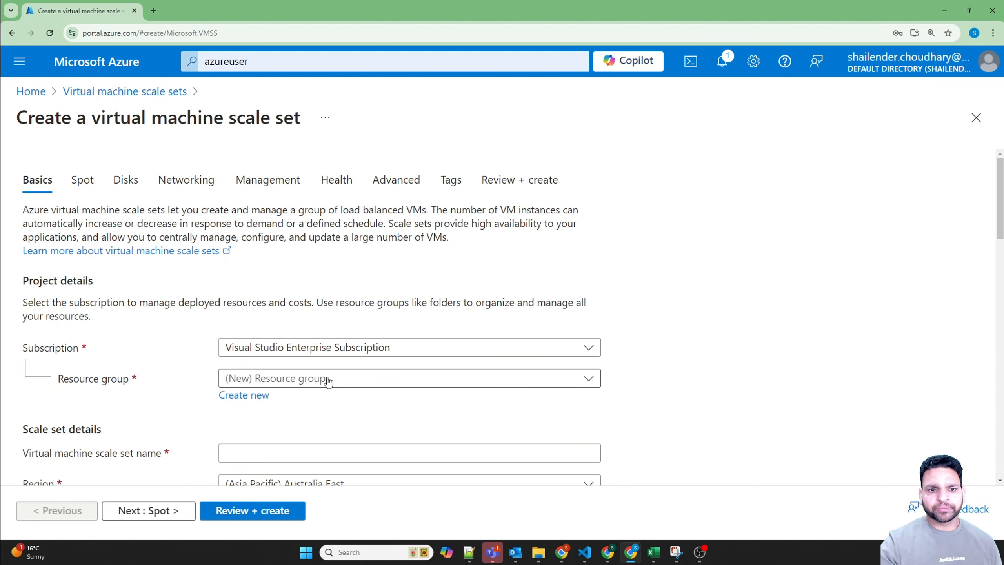
{"action": "left_click", "coordinate": [292, 383]}
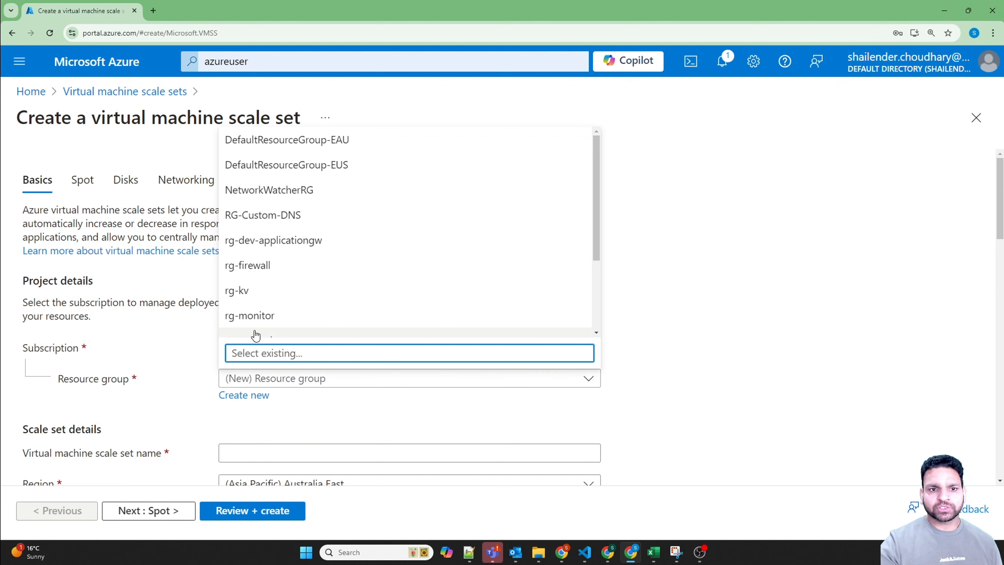
{"action": "left_click", "coordinate": [269, 299]}
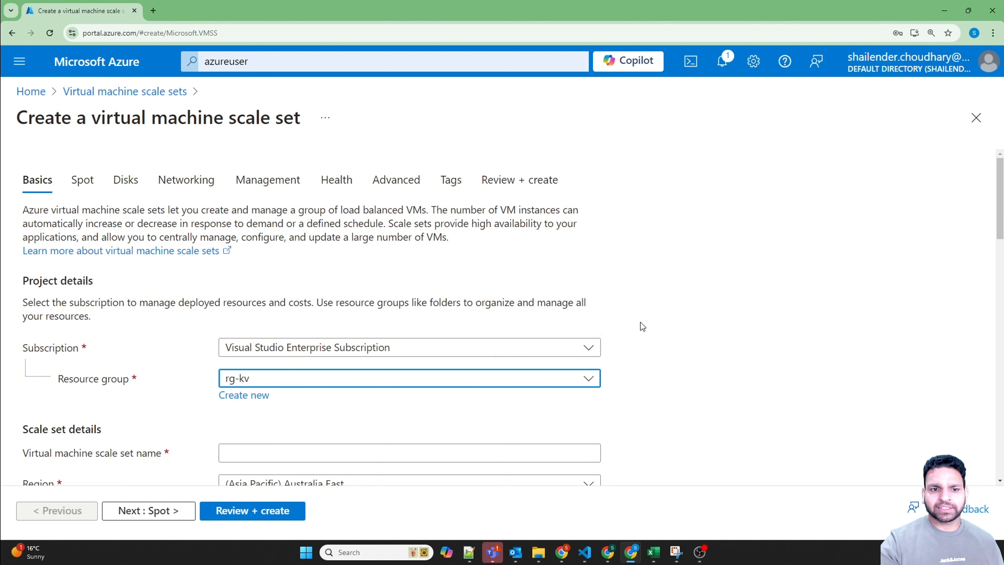
Step: Name the virtual machine scale set testvmss01
{"action": "scroll", "coordinate": [644, 363], "scroll_direction": "down", "scroll_amount": 3}
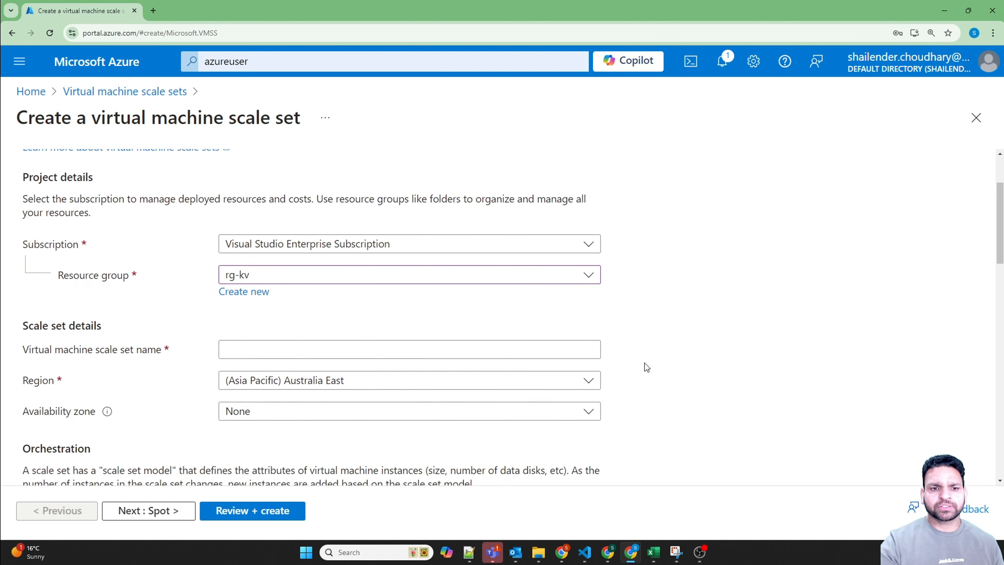
{"action": "left_click", "coordinate": [337, 351]}
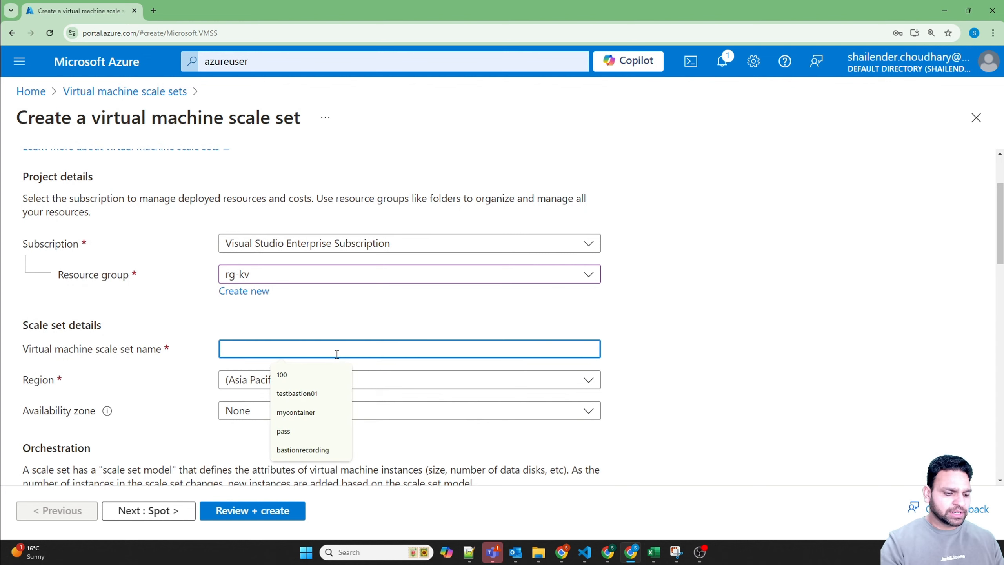
{"action": "type", "text": "testvmss01"}
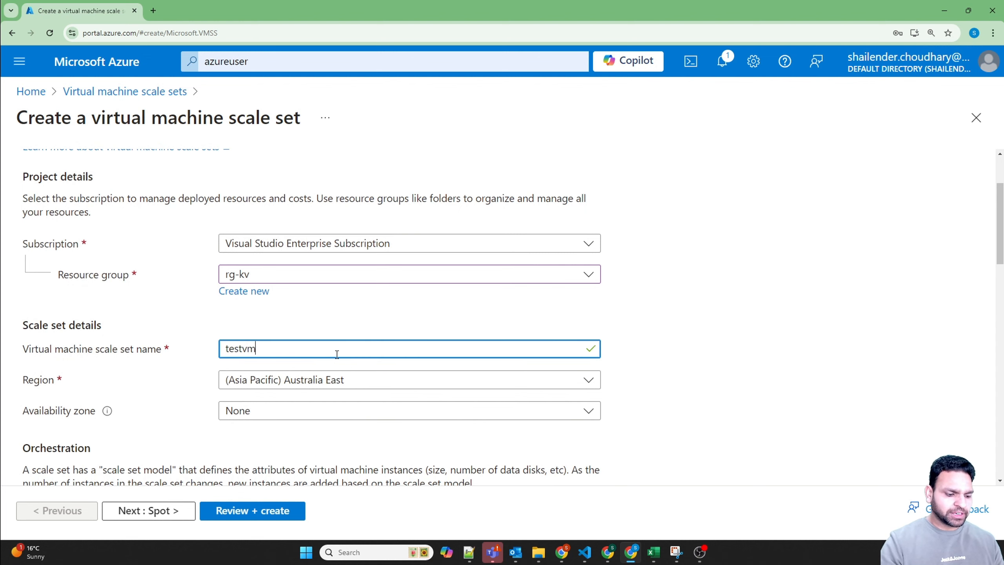
{"action": "left_click", "coordinate": [158, 366]}
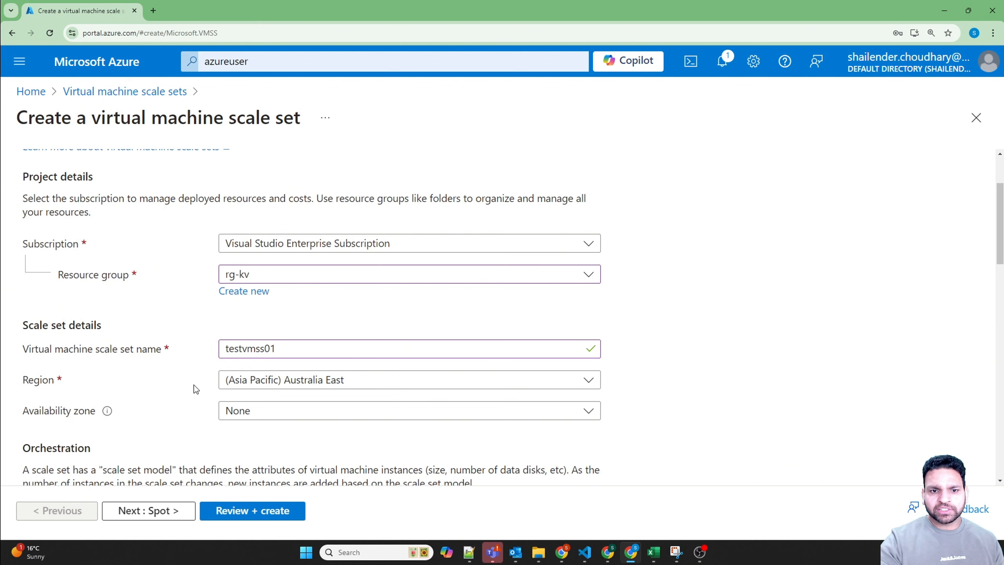
Step: Try the Standard_B2s and Standard_DS1_v2 instance sizes, ending with Standard_B2s_v2 selected
{"action": "scroll", "coordinate": [194, 384], "scroll_direction": "down", "scroll_amount": 2}
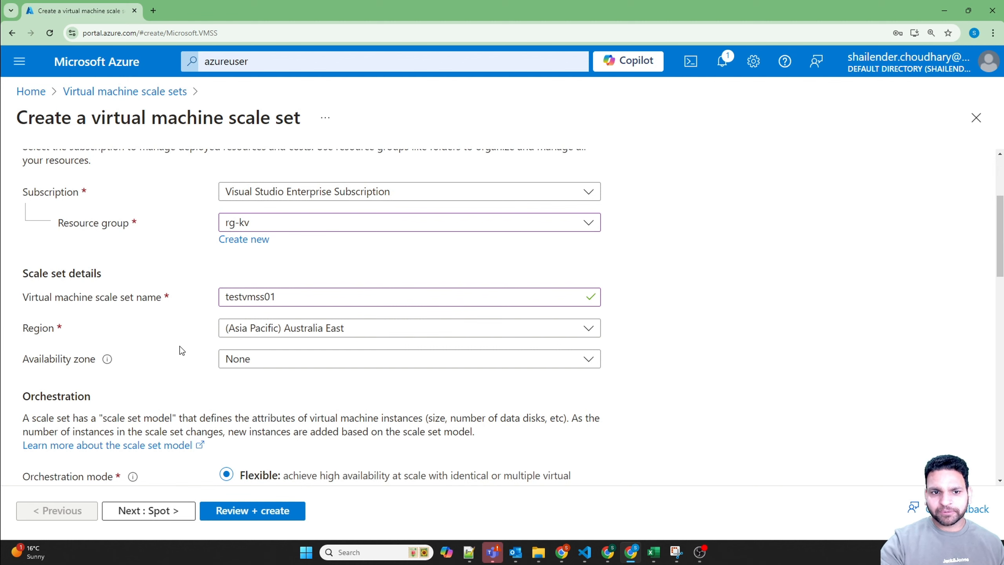
{"action": "scroll", "coordinate": [179, 346], "scroll_direction": "down", "scroll_amount": 4}
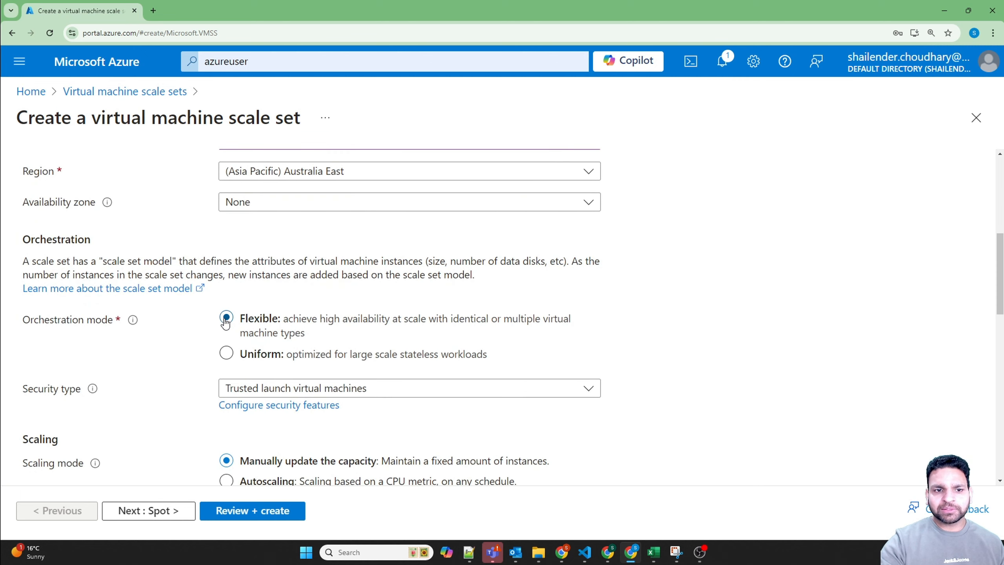
{"action": "scroll", "coordinate": [191, 320], "scroll_direction": "down", "scroll_amount": 8}
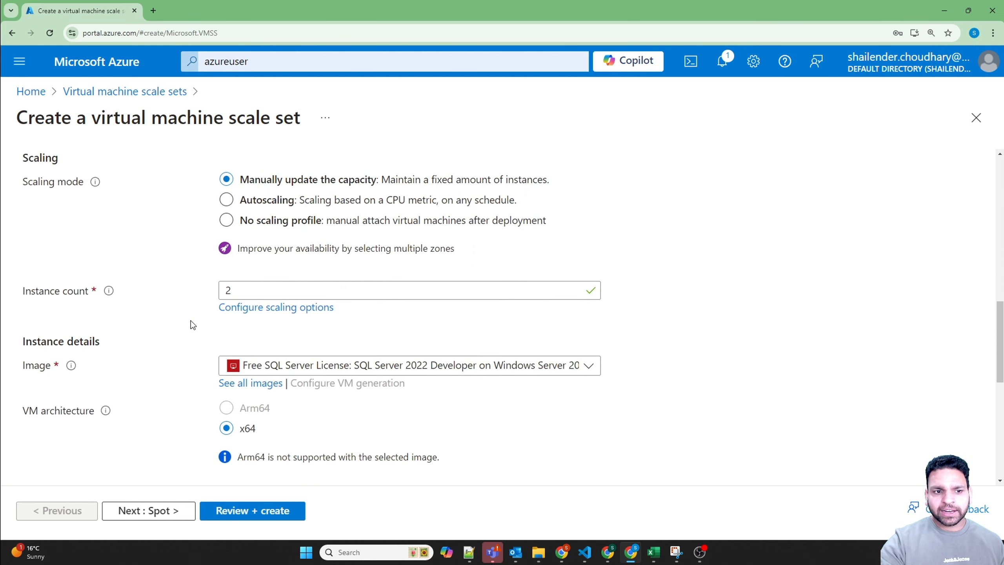
{"action": "scroll", "coordinate": [190, 320], "scroll_direction": "down", "scroll_amount": 4}
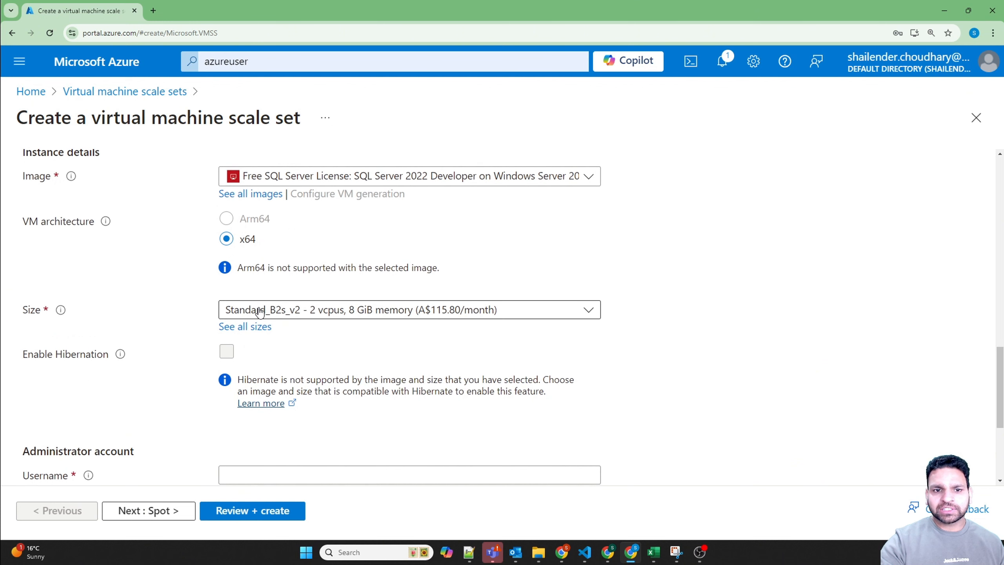
{"action": "left_click", "coordinate": [290, 311]}
{"action": "left_click", "coordinate": [260, 381]}
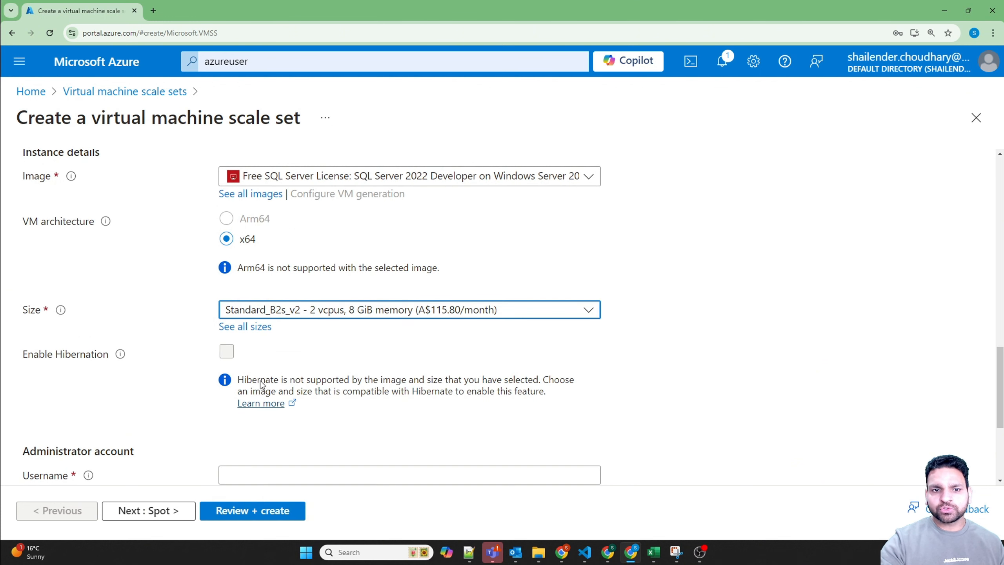
{"action": "left_click", "coordinate": [287, 315]}
{"action": "left_click", "coordinate": [279, 408]}
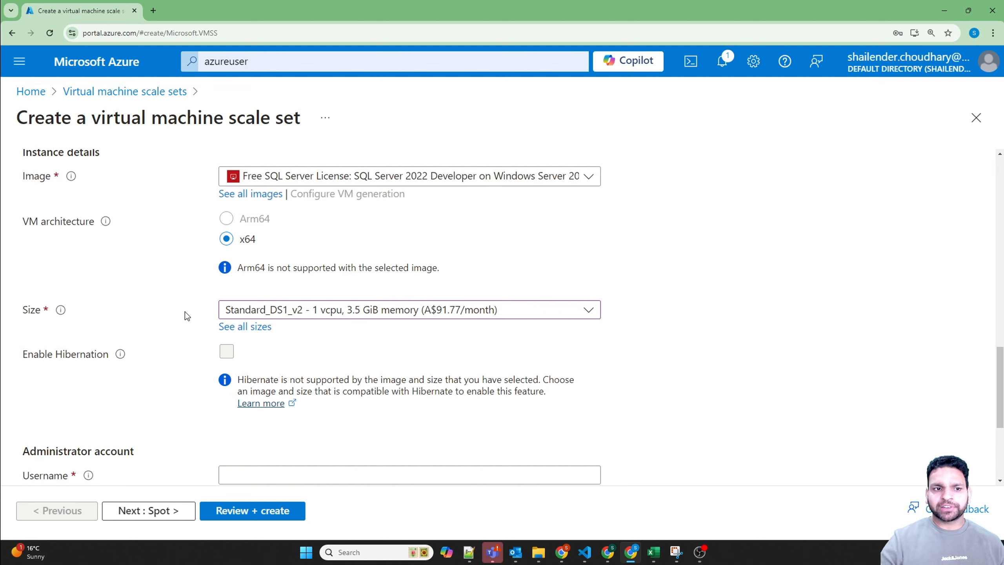
{"action": "left_click", "coordinate": [283, 315]}
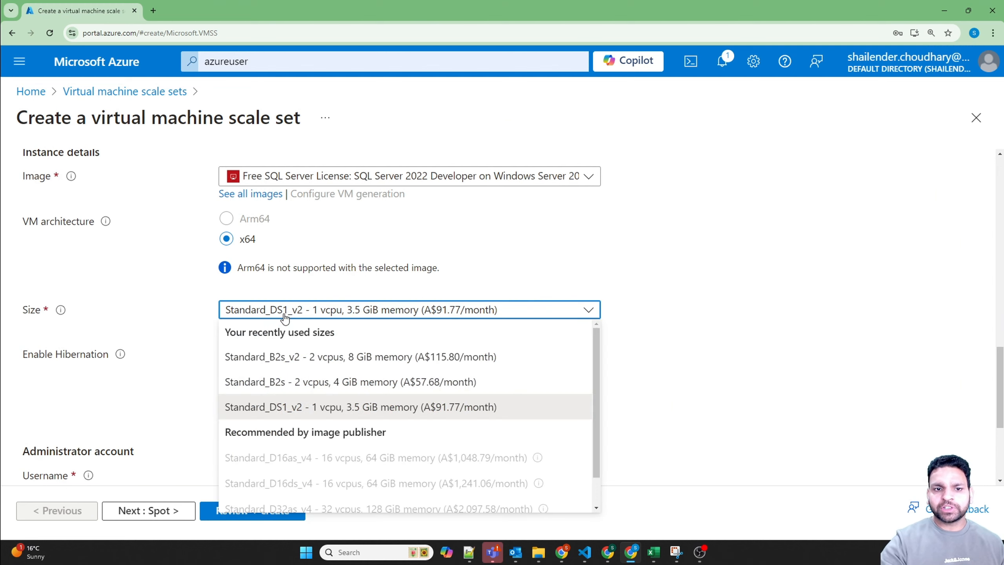
{"action": "left_click", "coordinate": [283, 358]}
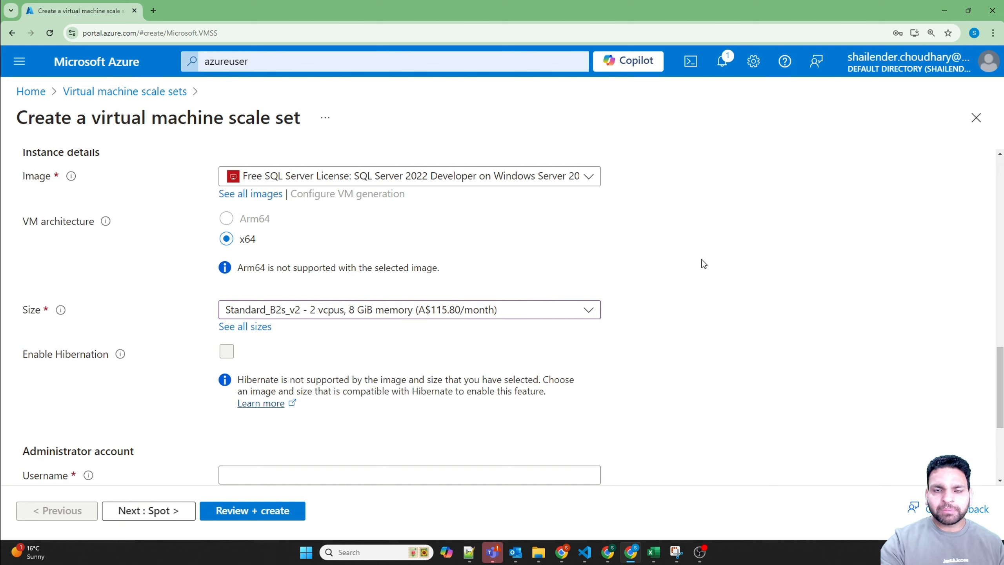
Step: Open Cloud Shell alongside the scale set form and make its pane taller
{"action": "left_click", "coordinate": [690, 62]}
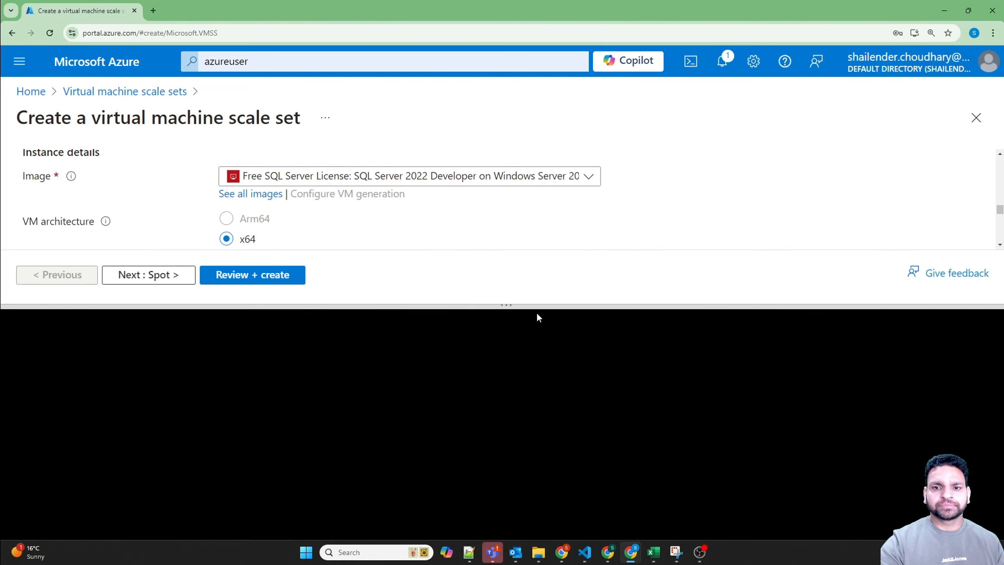
{"action": "left_click_drag", "start_coordinate": [509, 307], "coordinate": [509, 273]}
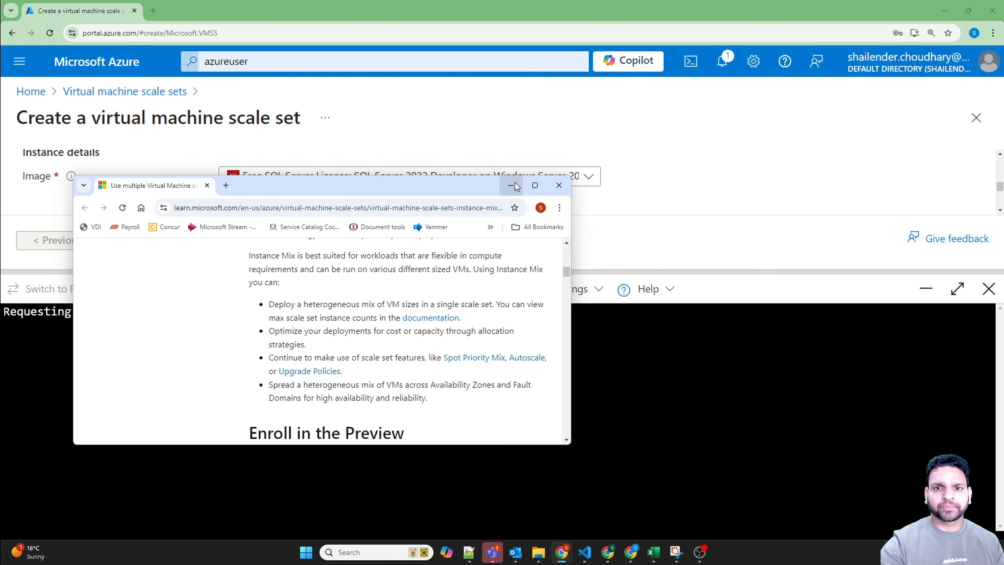
Step: Switch to the Microsoft Learn page on Instance Mix and enlarge it to read the Enroll in the Preview section
{"action": "left_click", "coordinate": [535, 185]}
{"action": "left_click", "coordinate": [508, 193]}
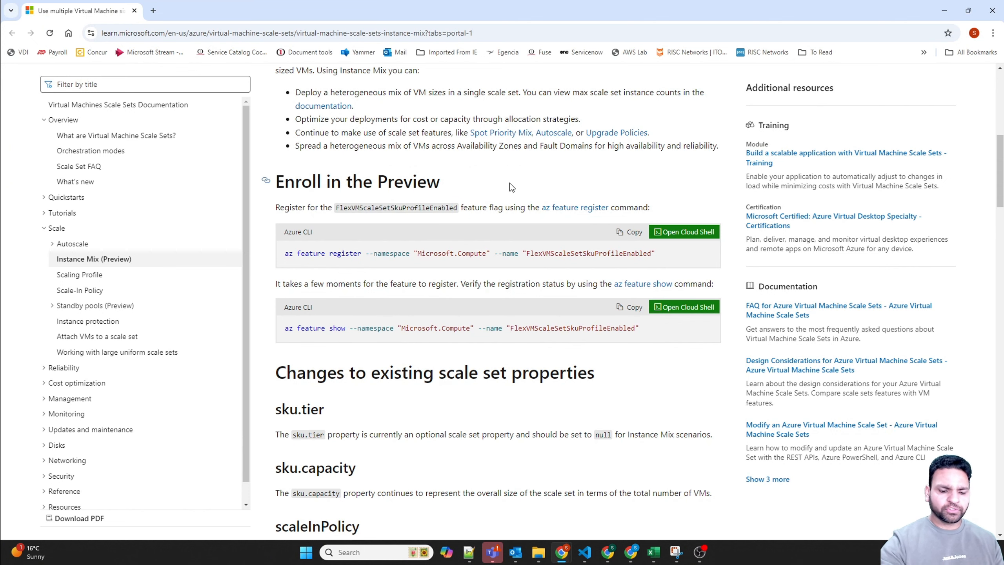
{"action": "key", "text": "ctrl+plus"}
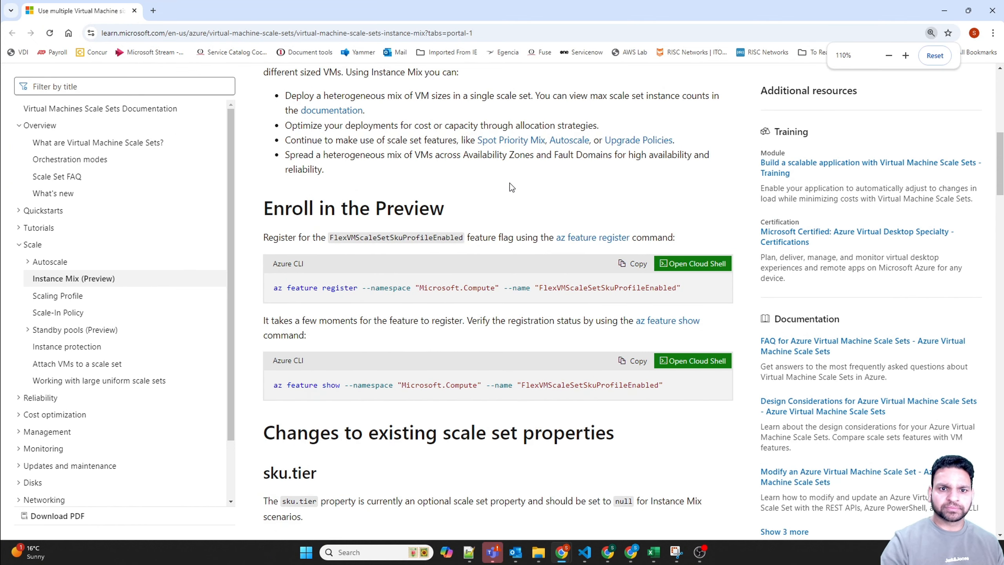
{"action": "key", "text": "ctrl+plus"}
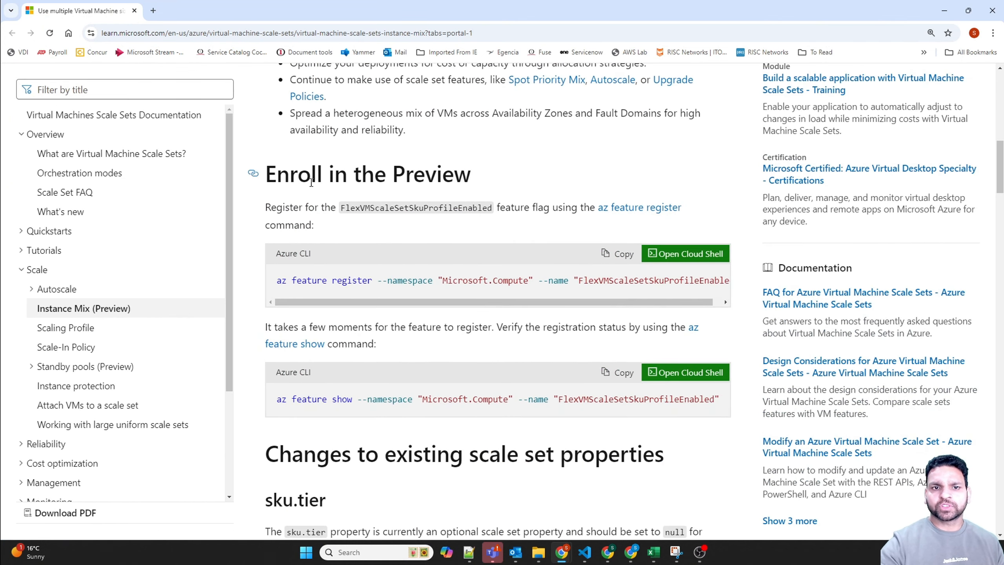
{"action": "left_click_drag", "start_coordinate": [274, 171], "coordinate": [472, 174]}
{"action": "left_click", "coordinate": [514, 169]}
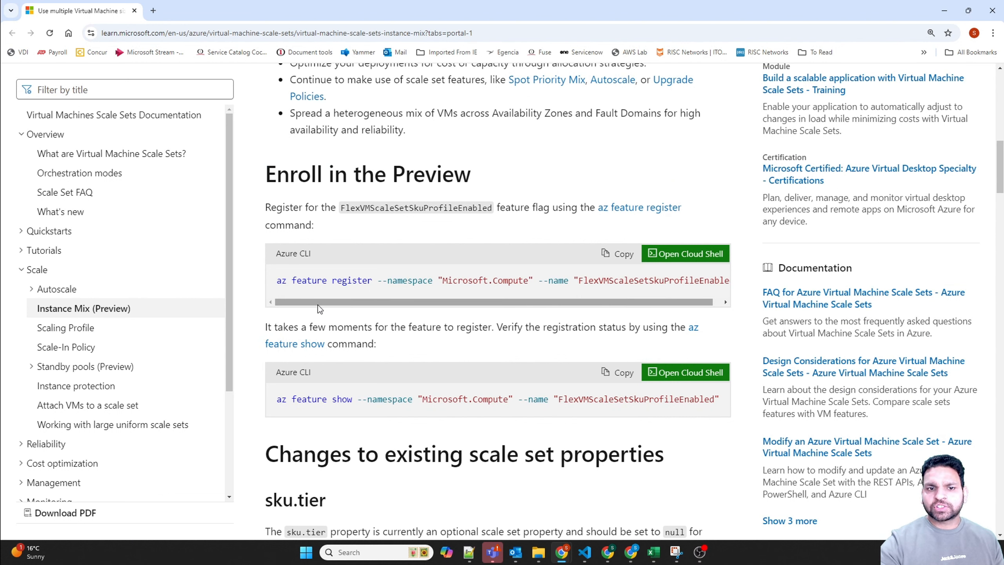
Step: Copy the az feature show command for FlexVMScaleSetSkuProfileEnabled from the documentation, highlighting the command and feature names
{"action": "left_click_drag", "start_coordinate": [278, 281], "coordinate": [375, 286]}
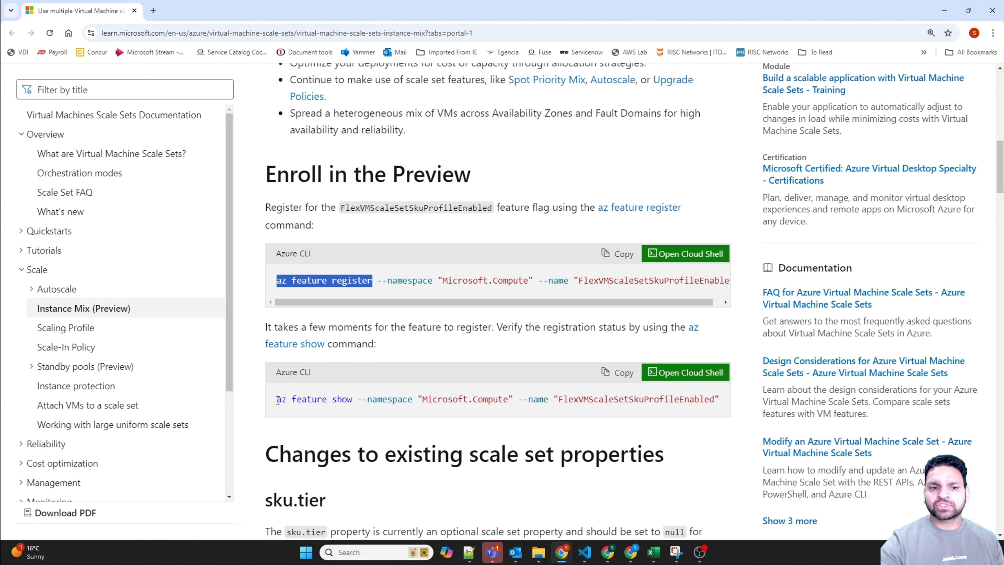
{"action": "left_click_drag", "start_coordinate": [278, 401], "coordinate": [352, 396]}
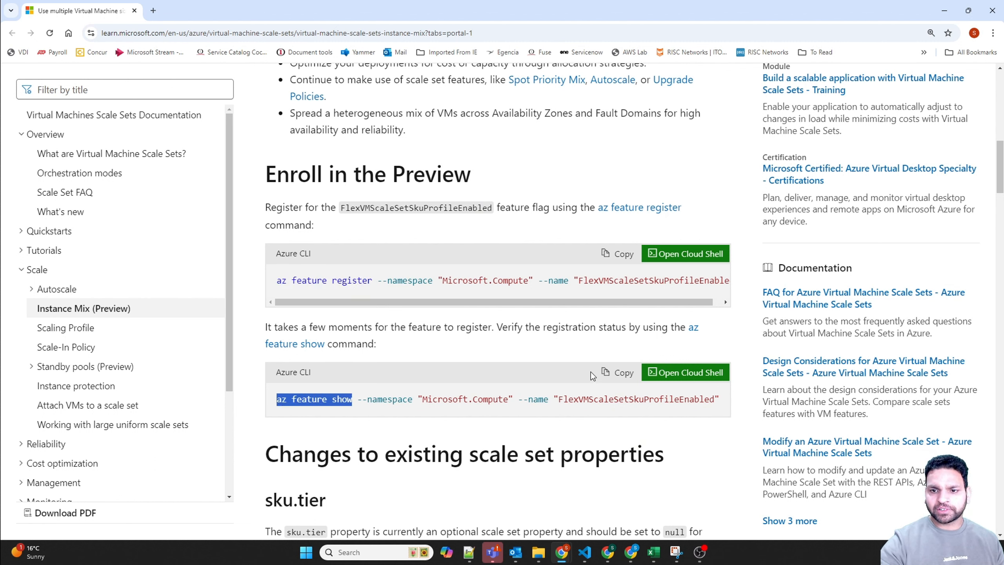
{"action": "left_click", "coordinate": [611, 374]}
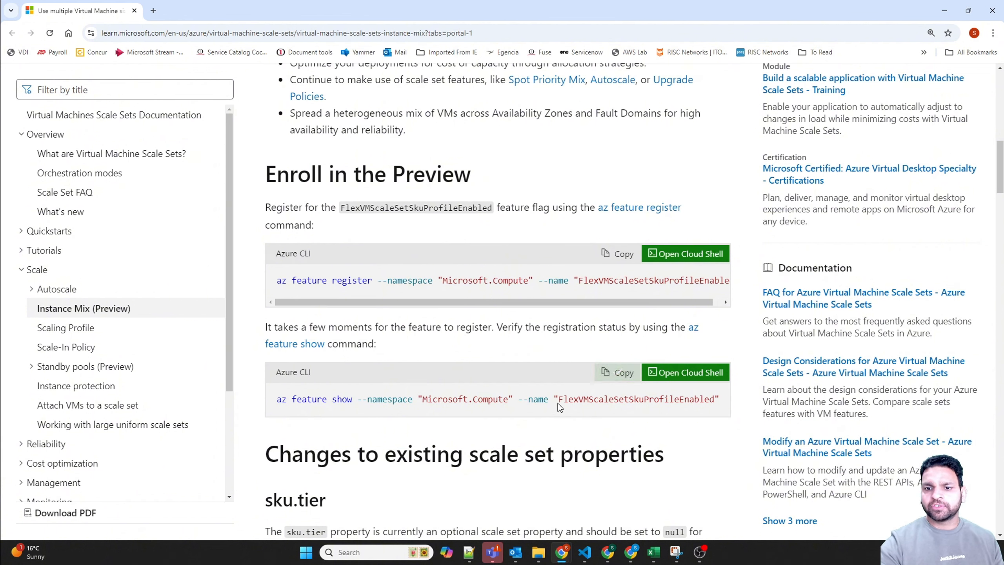
{"action": "left_click_drag", "start_coordinate": [558, 399], "coordinate": [693, 397]}
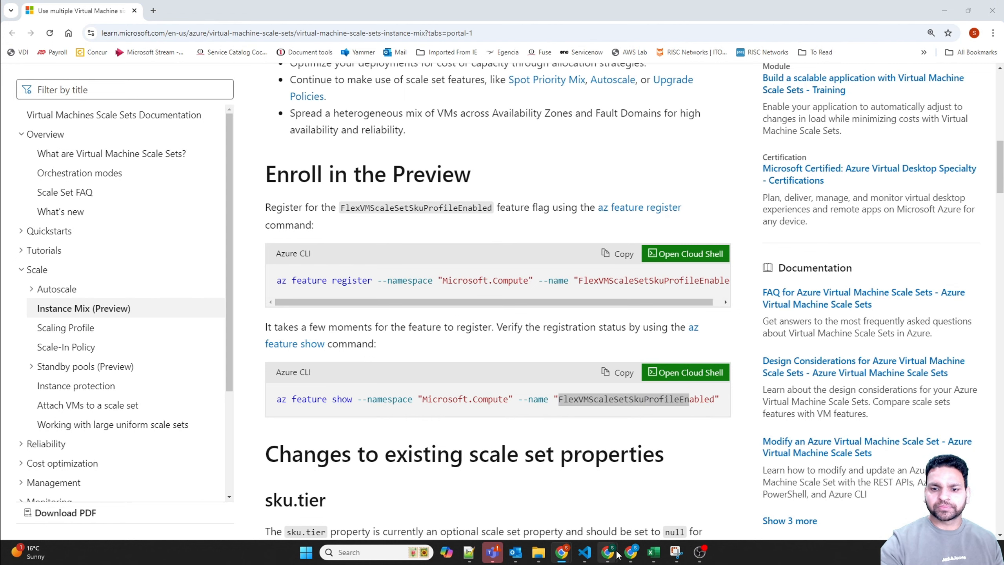
Step: Switch back to the Azure portal, run the copied az feature show command in Cloud Shell and check the feature's registration state
{"action": "left_click", "coordinate": [631, 550]}
{"action": "right_click", "coordinate": [393, 368]}
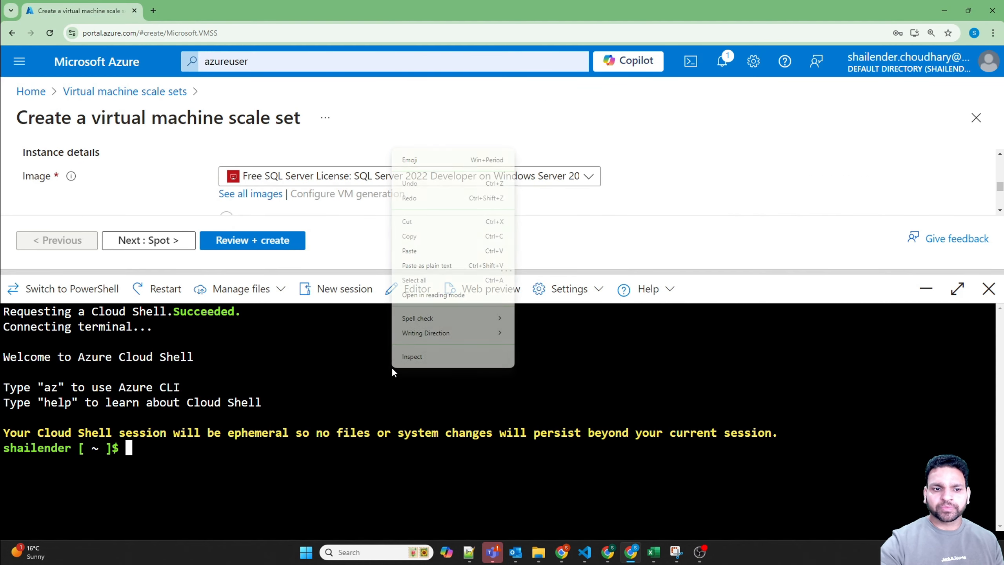
{"action": "left_click", "coordinate": [409, 251]}
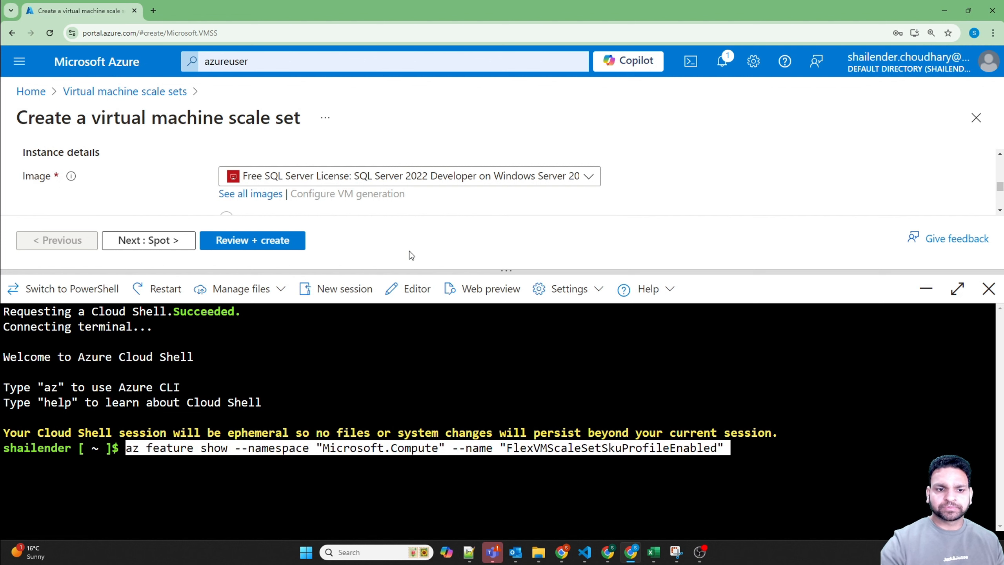
{"action": "key", "text": "Return"}
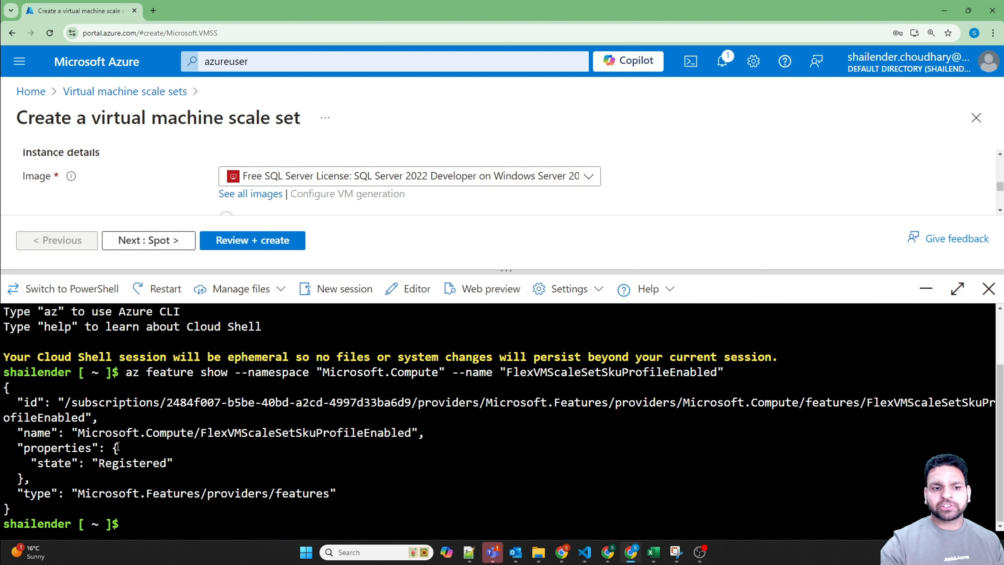
{"action": "left_click_drag", "start_coordinate": [103, 467], "coordinate": [168, 463]}
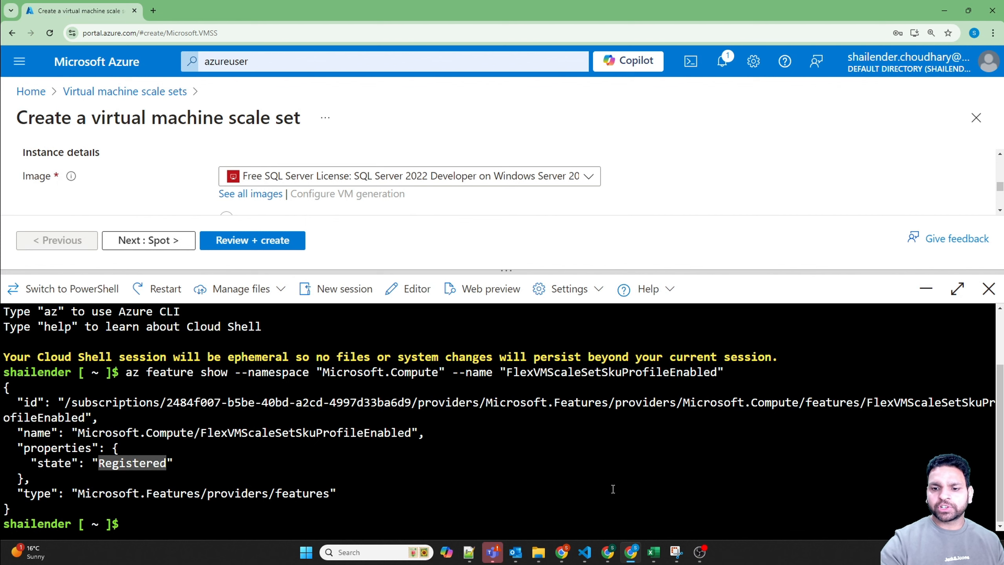
Step: Copy the az feature register command for FlexVMScaleSetSkuProfileEnabled from the documentation page and run it in the Azure portal's Cloud Shell
{"action": "left_click", "coordinate": [560, 552]}
{"action": "left_click_drag", "start_coordinate": [297, 281], "coordinate": [372, 282]}
{"action": "left_click", "coordinate": [616, 261]}
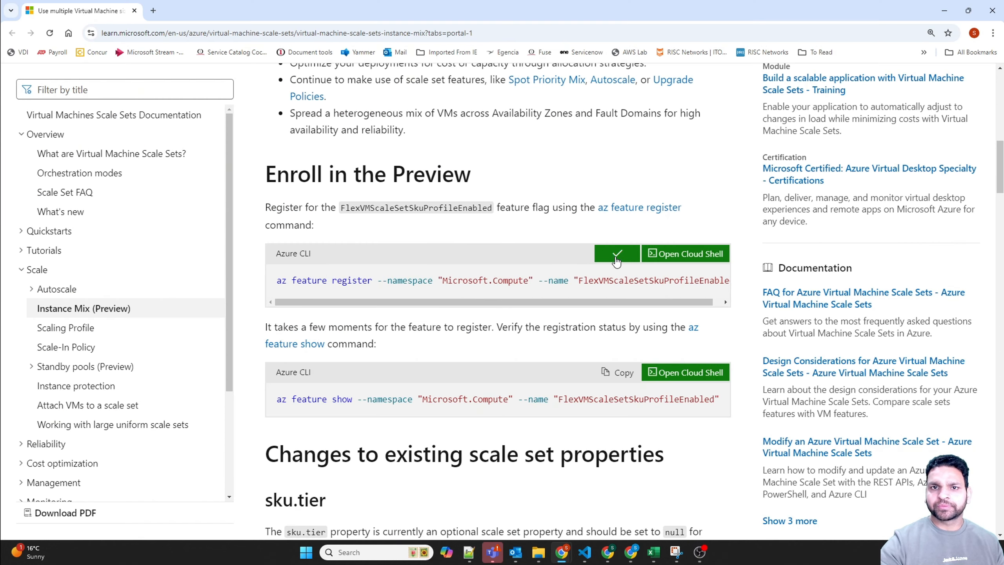
{"action": "left_click", "coordinate": [634, 549]}
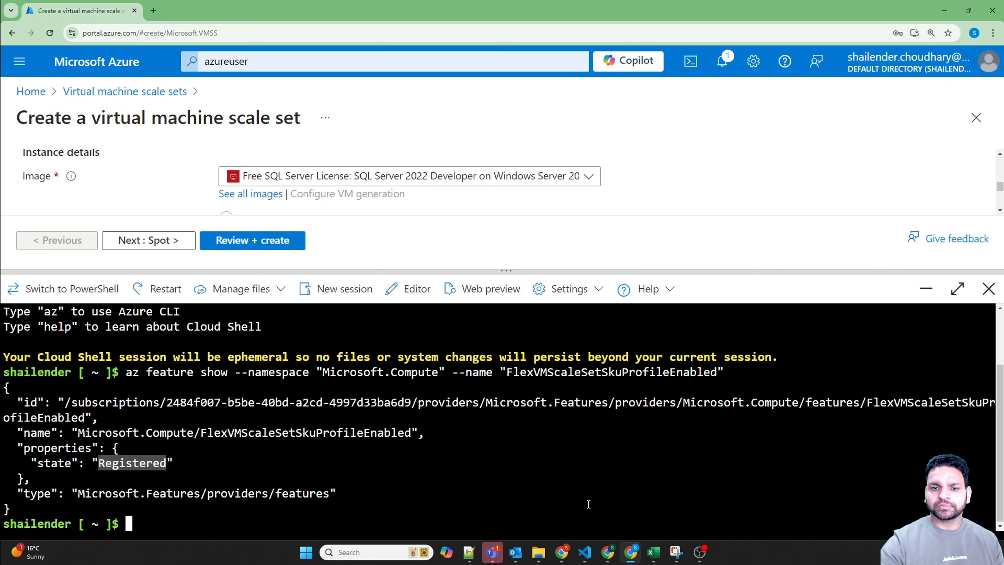
{"action": "right_click", "coordinate": [522, 433]}
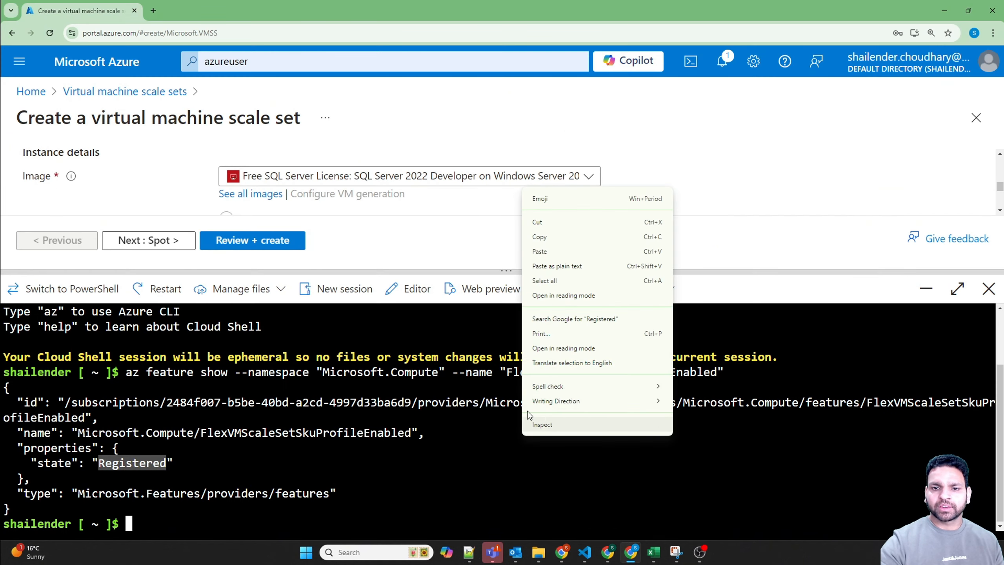
{"action": "left_click", "coordinate": [546, 250]}
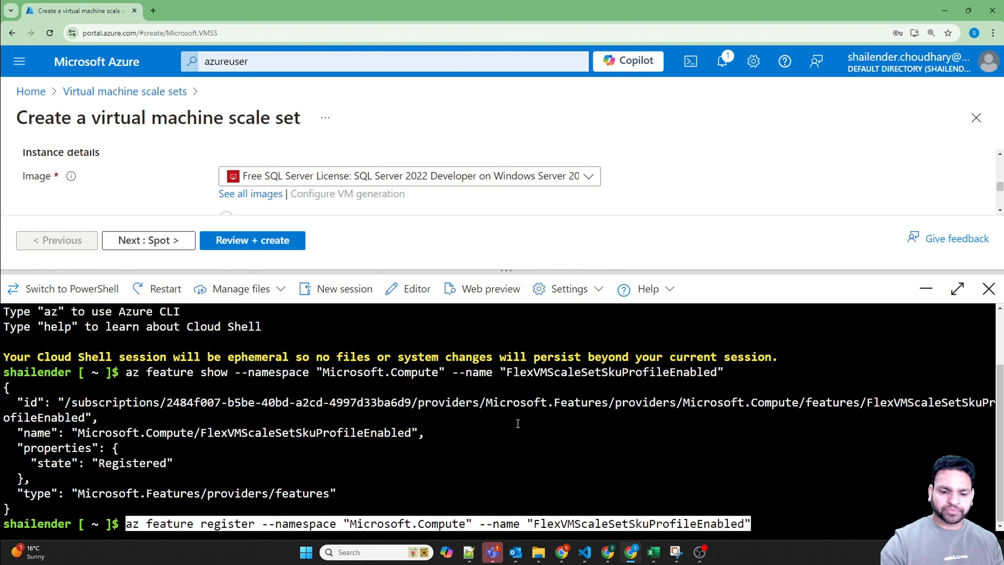
{"action": "key", "text": "Return"}
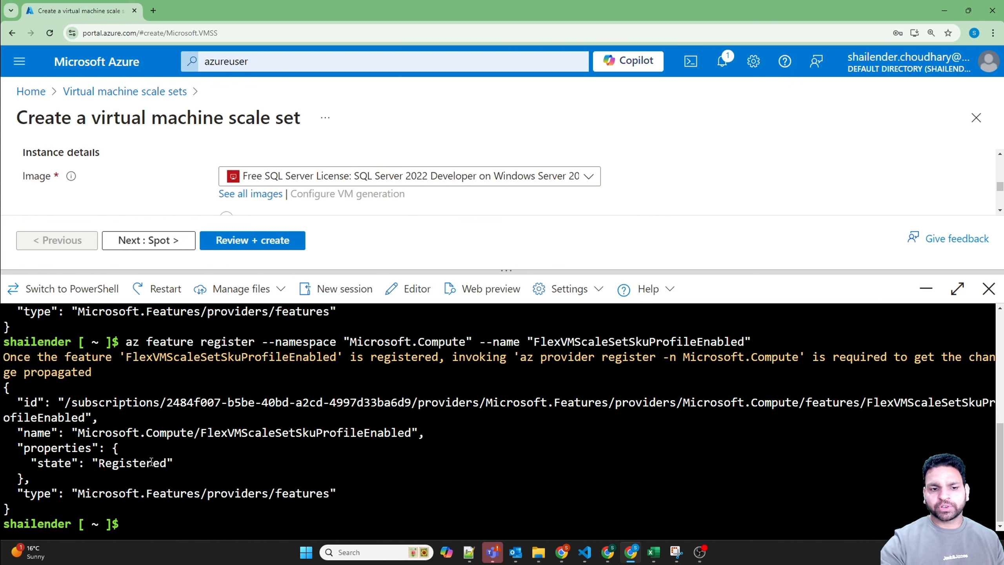
Step: Check the feature's registration state in the command output, then close Cloud Shell and reload the portal page
{"action": "double_click", "coordinate": [151, 462]}
{"action": "left_click", "coordinate": [274, 470]}
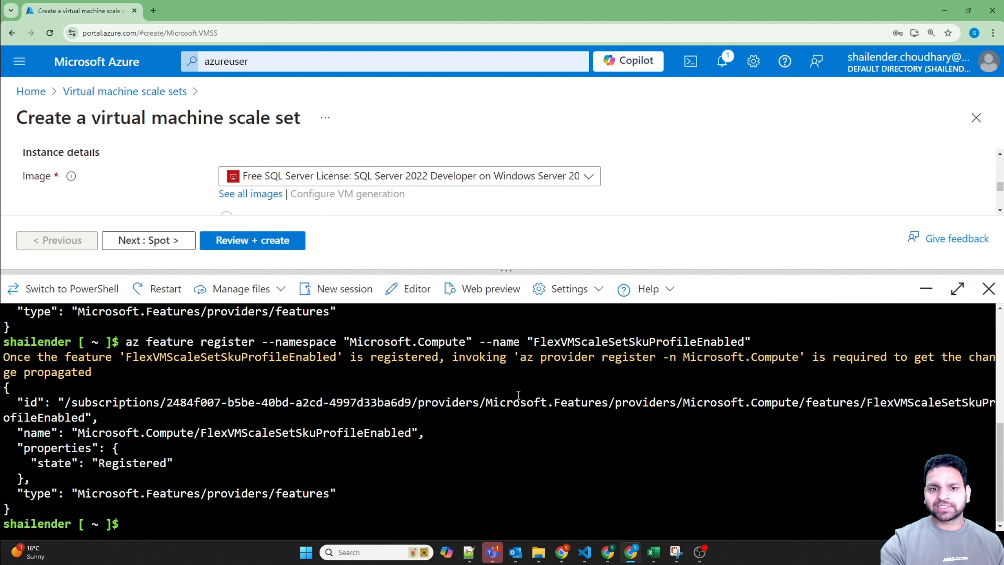
{"action": "left_click", "coordinate": [988, 289]}
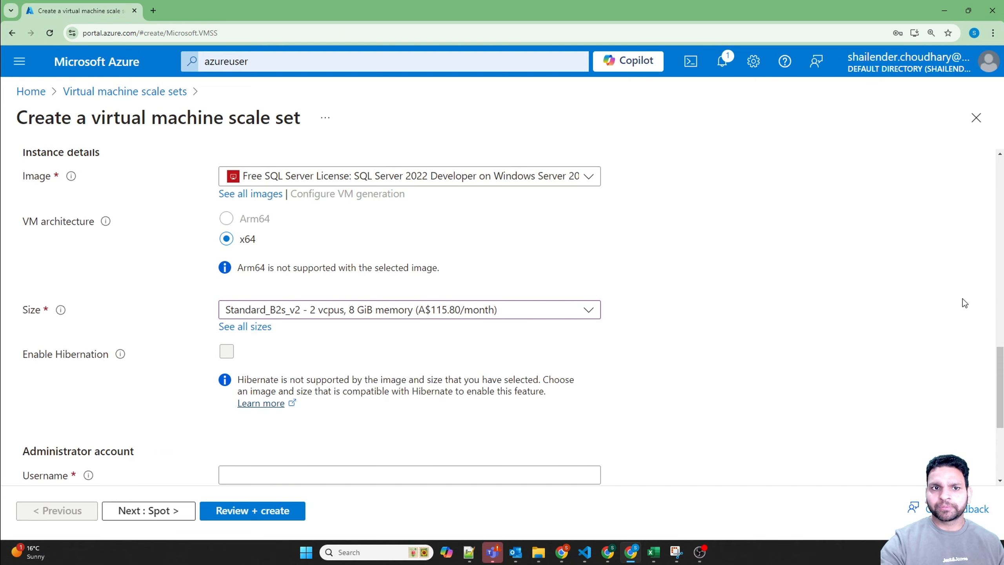
{"action": "left_click", "coordinate": [49, 33]}
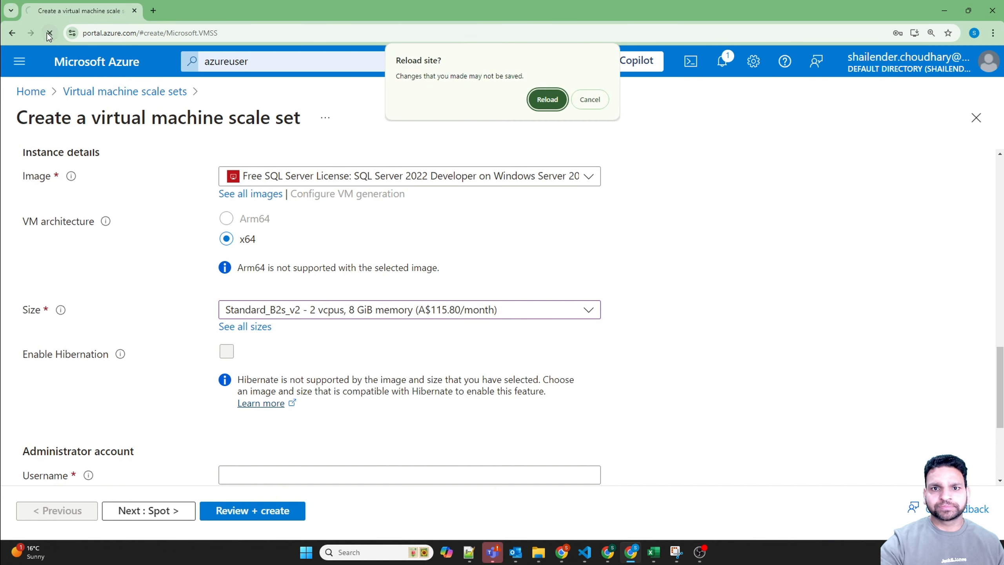
{"action": "left_click", "coordinate": [546, 98]}
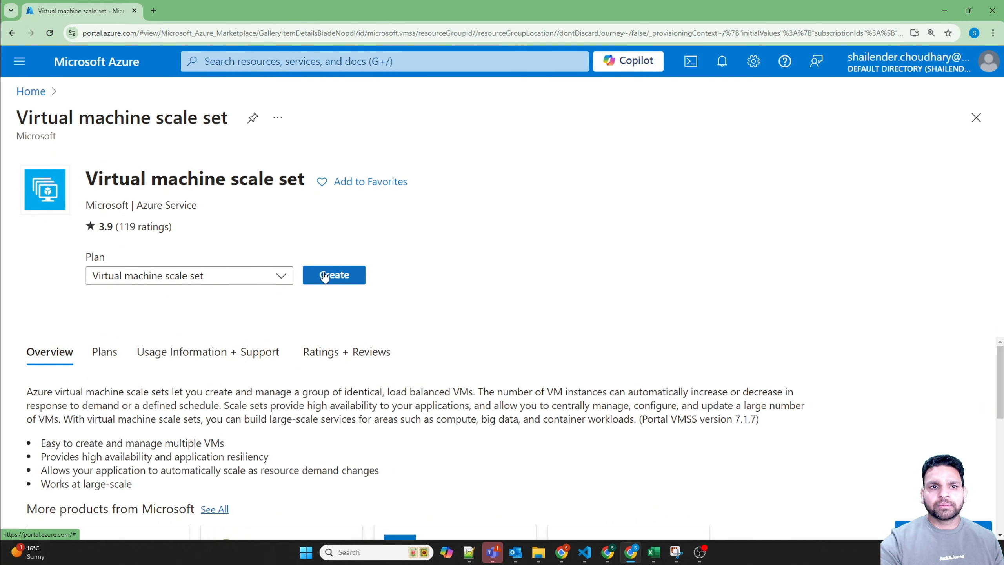
Step: Open the Virtual machine scale sets service and start creating a new scale set, dismissing the credit notification
{"action": "left_click", "coordinate": [254, 60]}
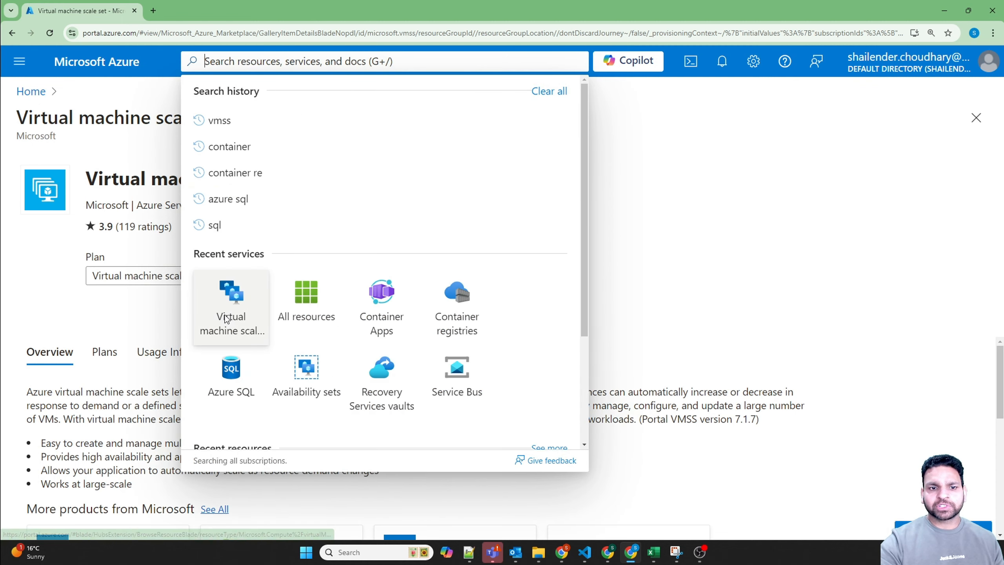
{"action": "left_click", "coordinate": [231, 297]}
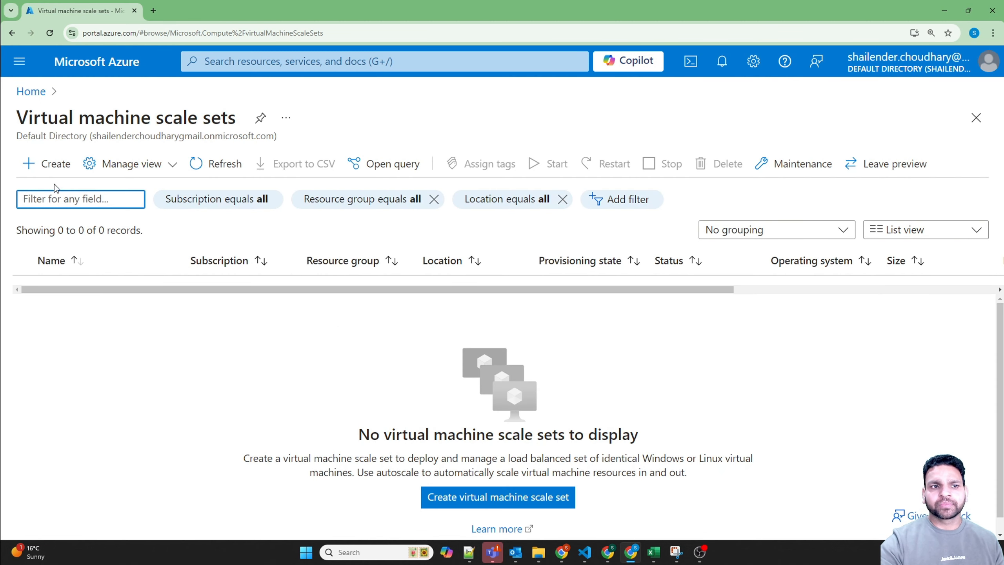
{"action": "left_click", "coordinate": [48, 173]}
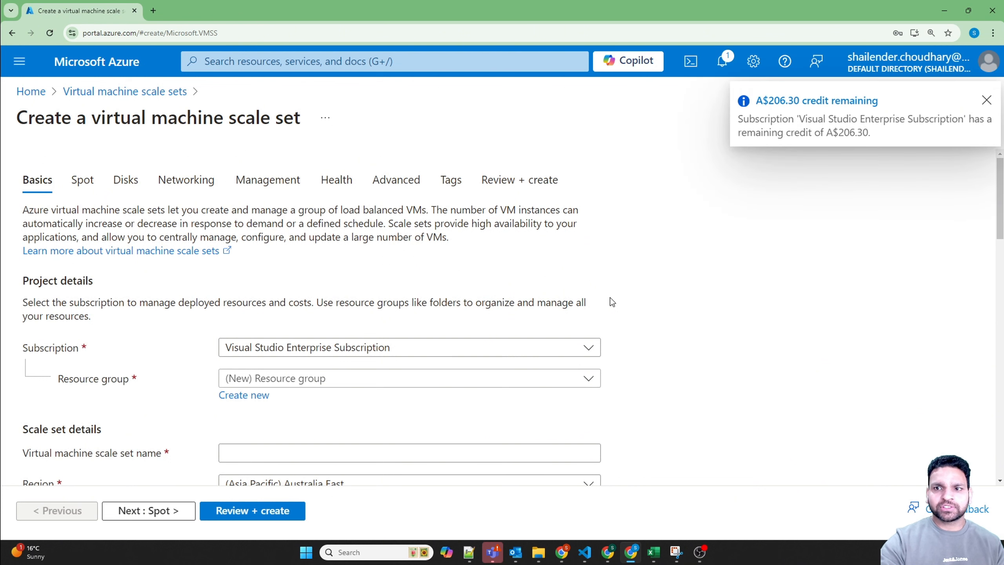
{"action": "left_click", "coordinate": [986, 100]}
Step: Create a new resource group named test-rg-vmss for the scale set
{"action": "scroll", "coordinate": [297, 336], "scroll_direction": "down", "scroll_amount": 3}
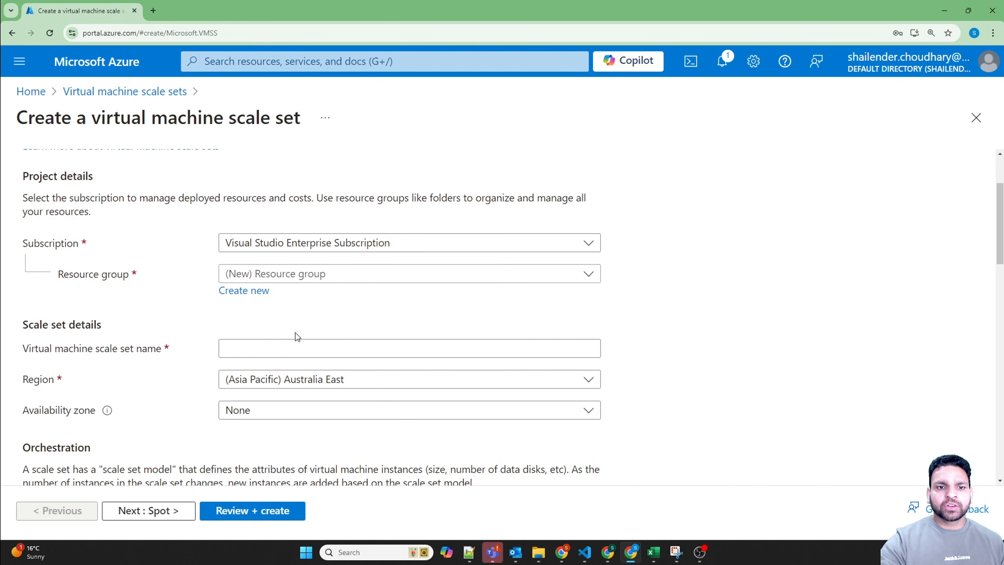
{"action": "left_click", "coordinate": [256, 296]}
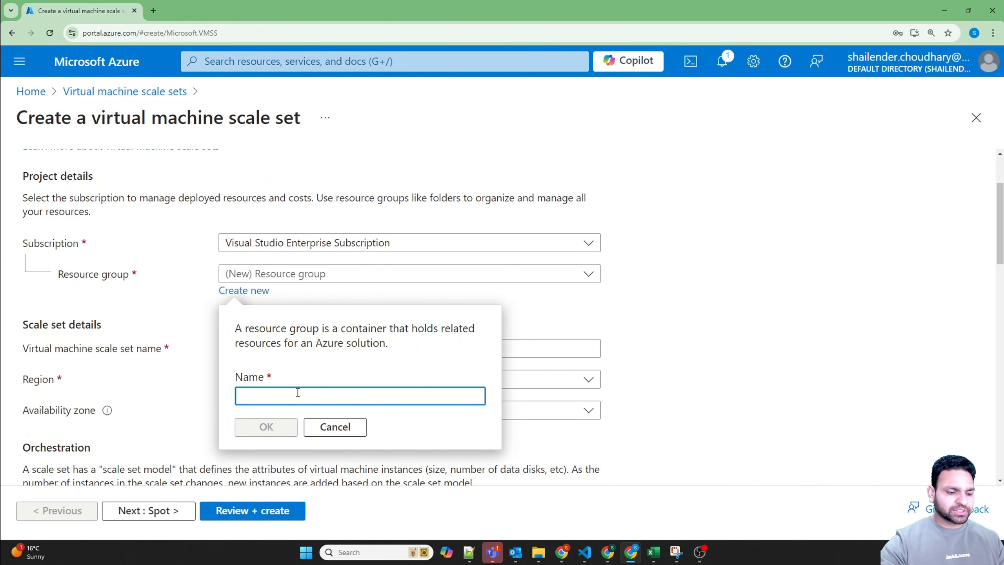
{"action": "type", "text": "test-"}
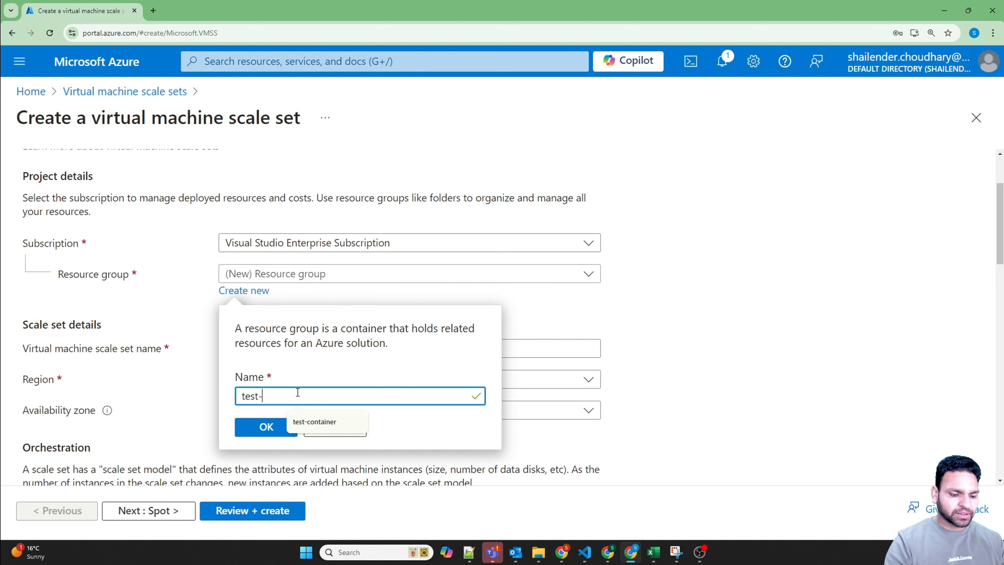
{"action": "type", "text": "rg-v"}
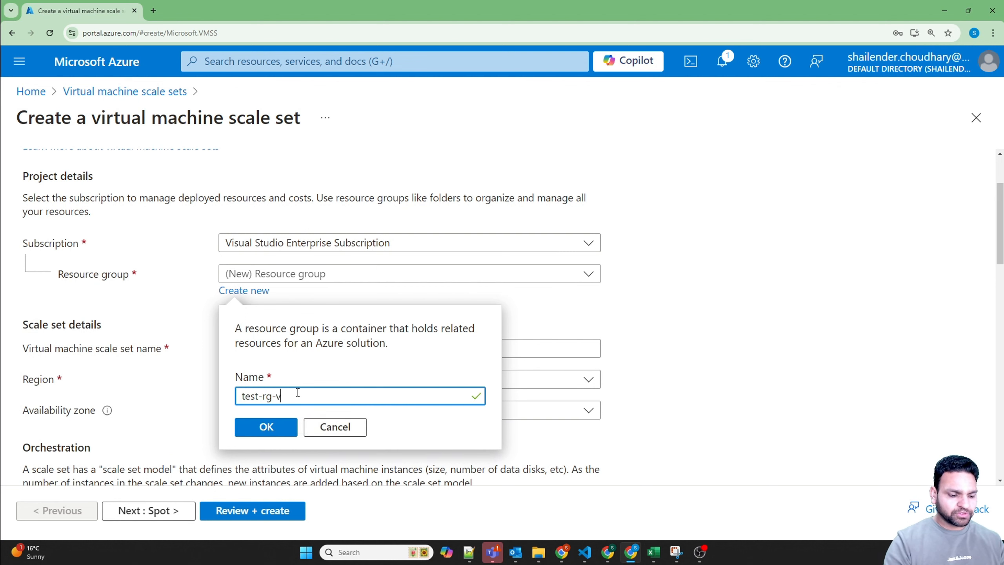
{"action": "type", "text": "mss"}
{"action": "left_click", "coordinate": [265, 426]}
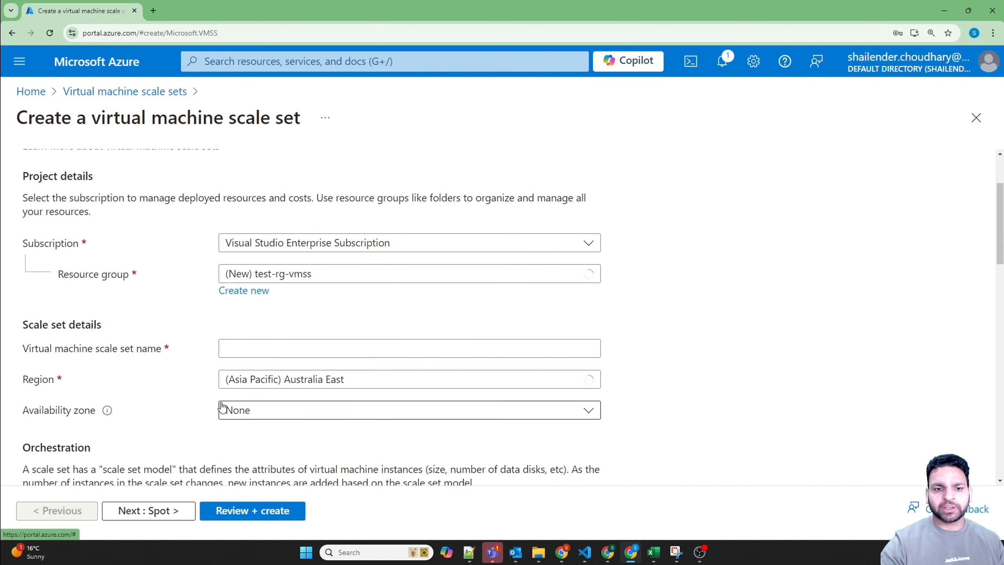
{"action": "left_click", "coordinate": [591, 181]}
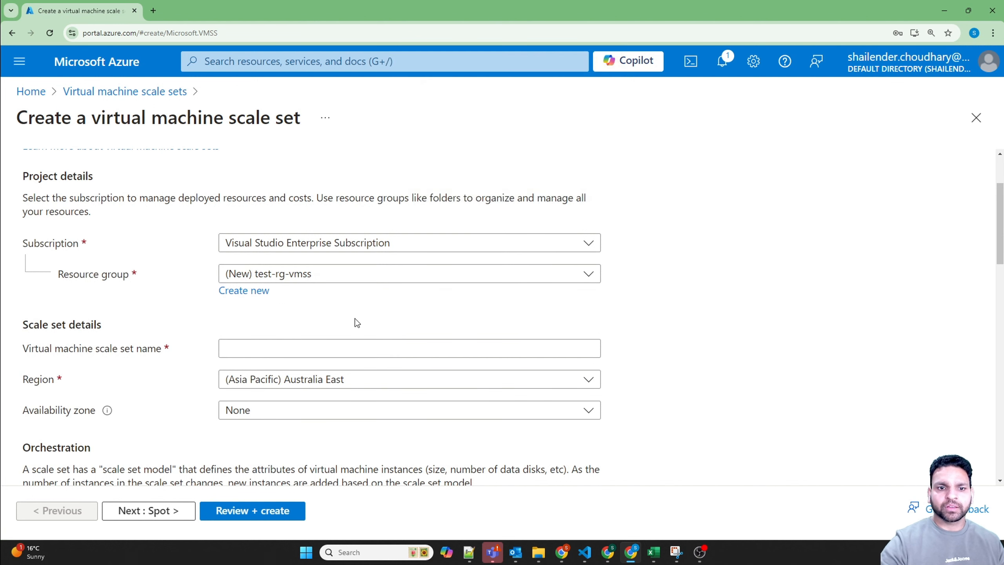
Step: Name the virtual machine scale set vmss01 and set its region to (US) East US
{"action": "left_click", "coordinate": [295, 341]}
{"action": "type", "text": "vmss01"}
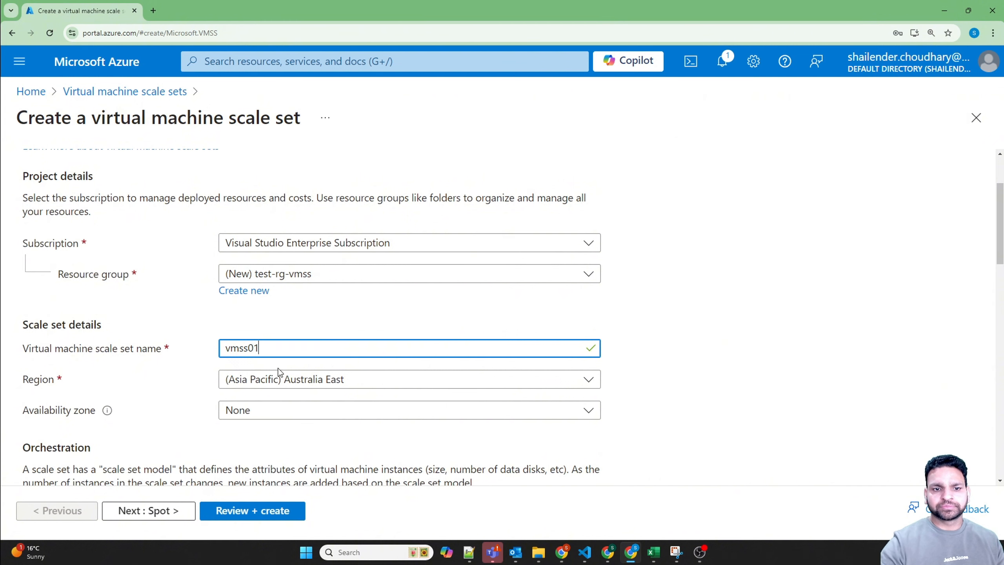
{"action": "left_click", "coordinate": [325, 381]}
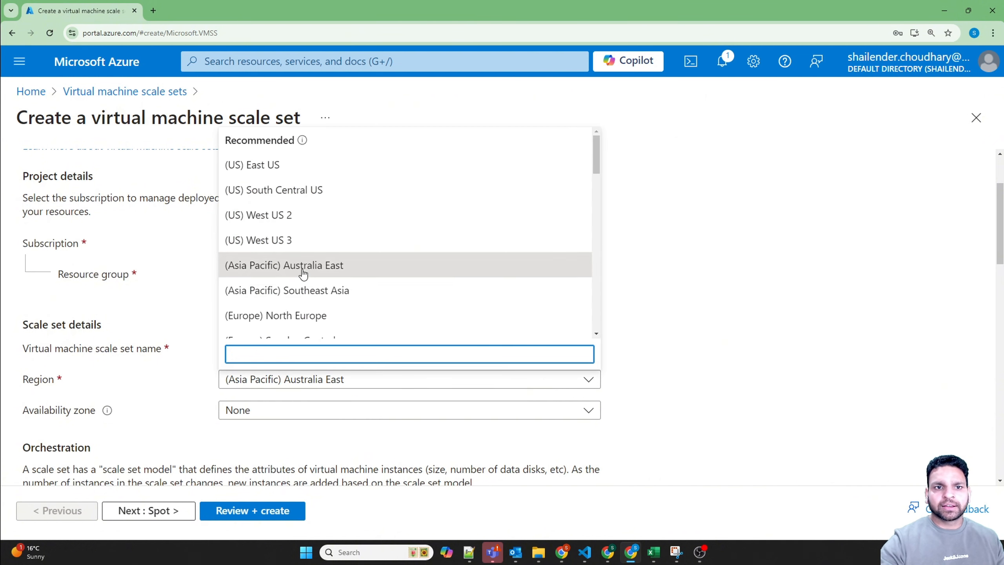
{"action": "left_click", "coordinate": [279, 164]}
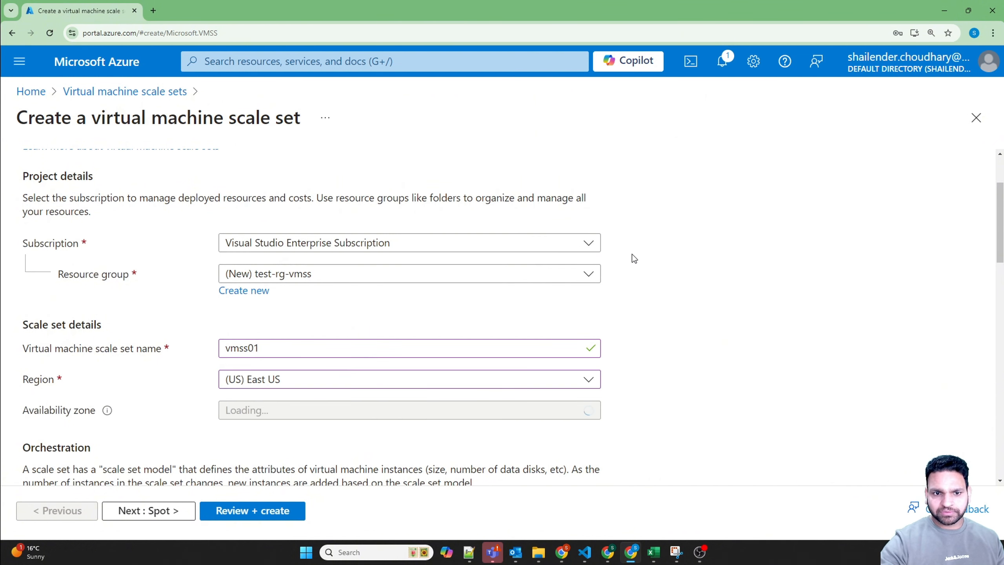
Step: Select availability zones 1, 2 and 3 for the scale set
{"action": "left_click", "coordinate": [404, 413]}
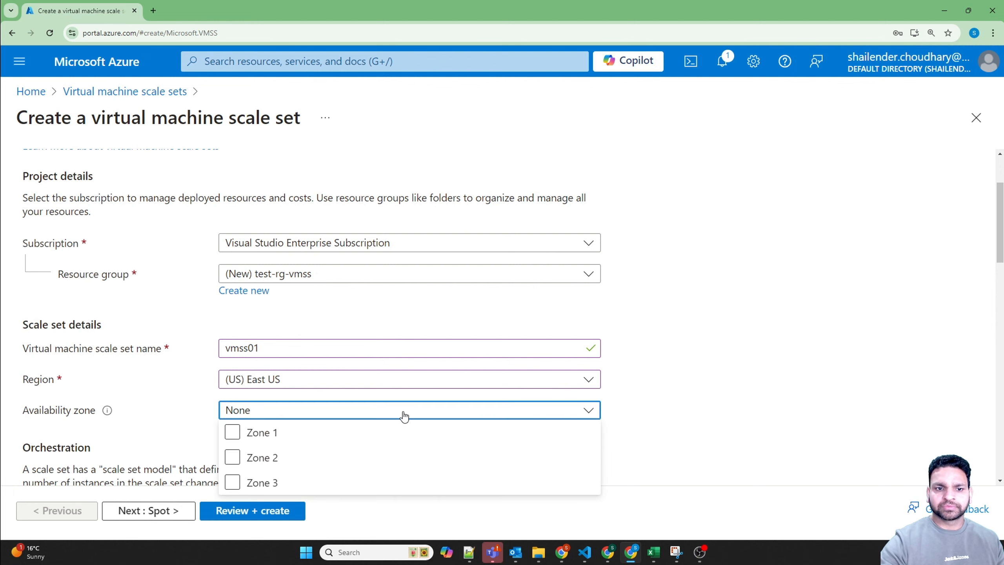
{"action": "left_click", "coordinate": [233, 432]}
{"action": "left_click", "coordinate": [233, 457]}
{"action": "left_click", "coordinate": [233, 482]}
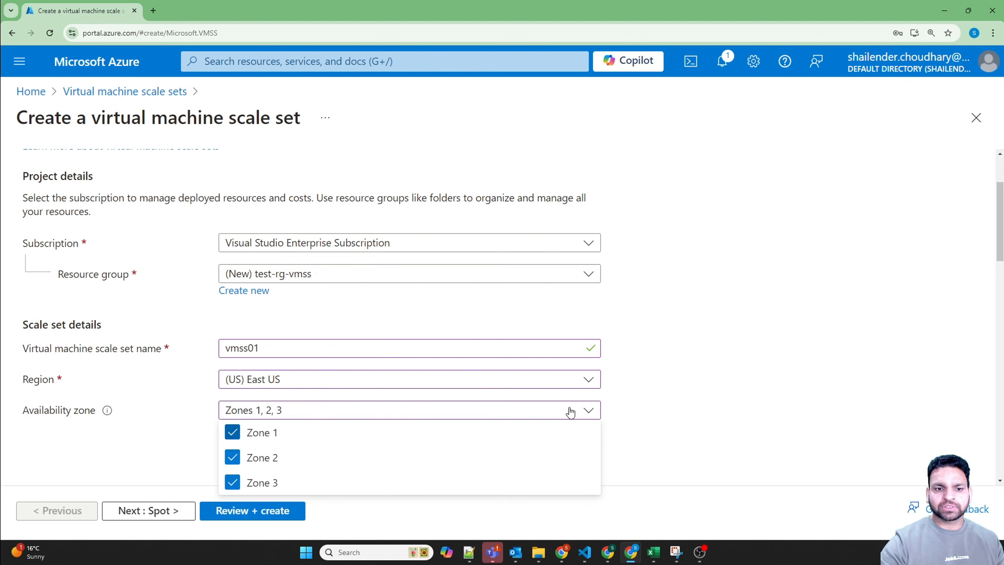
{"action": "left_click", "coordinate": [692, 372]}
Step: Keep the Flexible orchestration mode, set the scaling mode to Autoscaling and open its scaling configuration
{"action": "scroll", "coordinate": [692, 372], "scroll_direction": "down", "scroll_amount": 3}
{"action": "scroll", "coordinate": [693, 373], "scroll_direction": "down", "scroll_amount": 5}
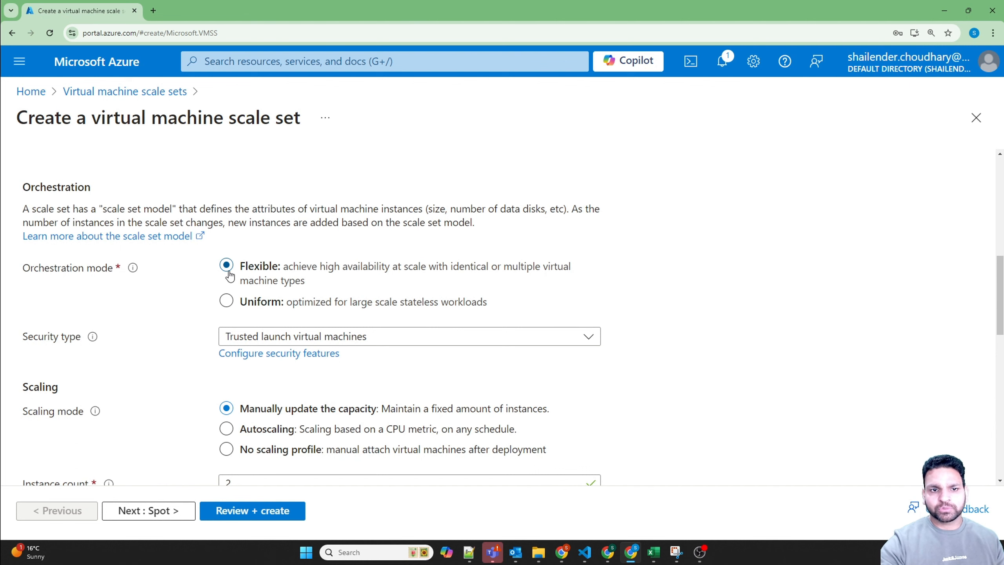
{"action": "scroll", "coordinate": [157, 346], "scroll_direction": "down", "scroll_amount": 3}
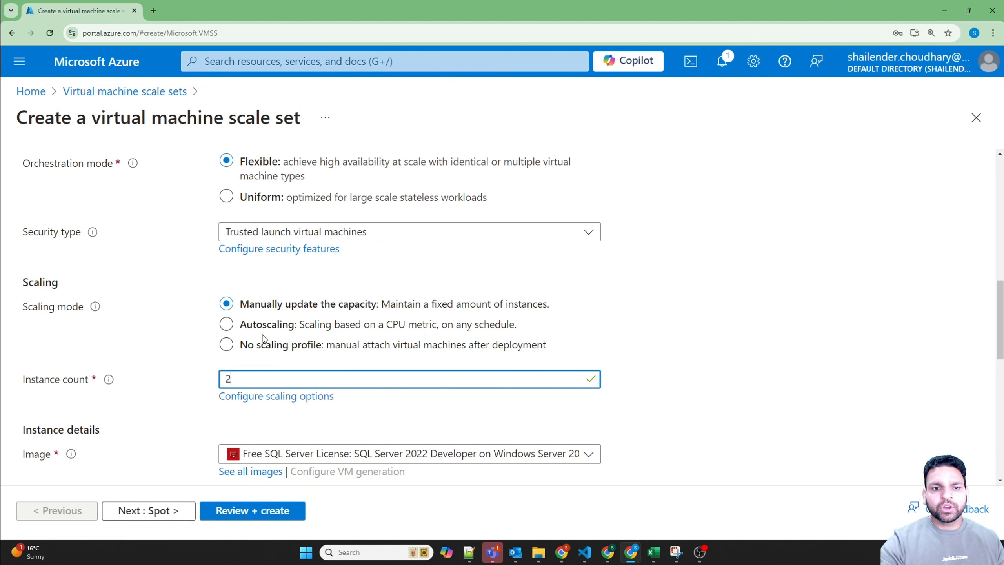
{"action": "left_click", "coordinate": [242, 325]}
{"action": "scroll", "coordinate": [389, 390], "scroll_direction": "down", "scroll_amount": 3}
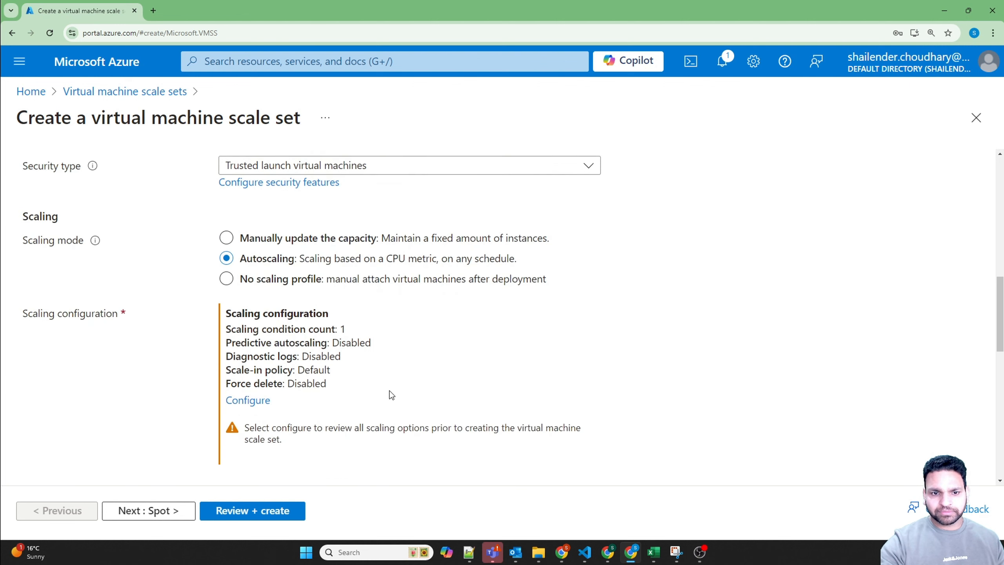
{"action": "left_click", "coordinate": [248, 362]}
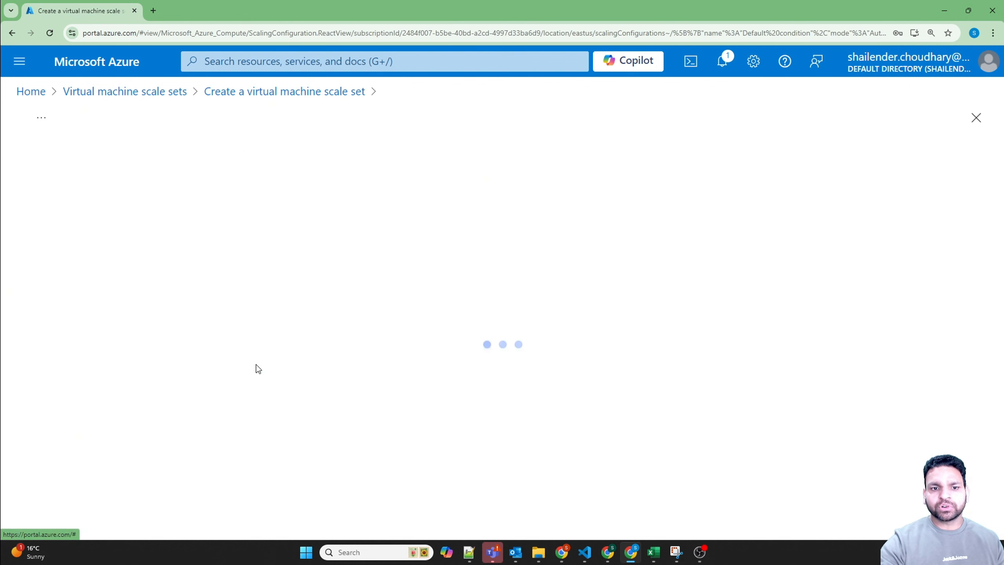
{"action": "left_click", "coordinate": [592, 181]}
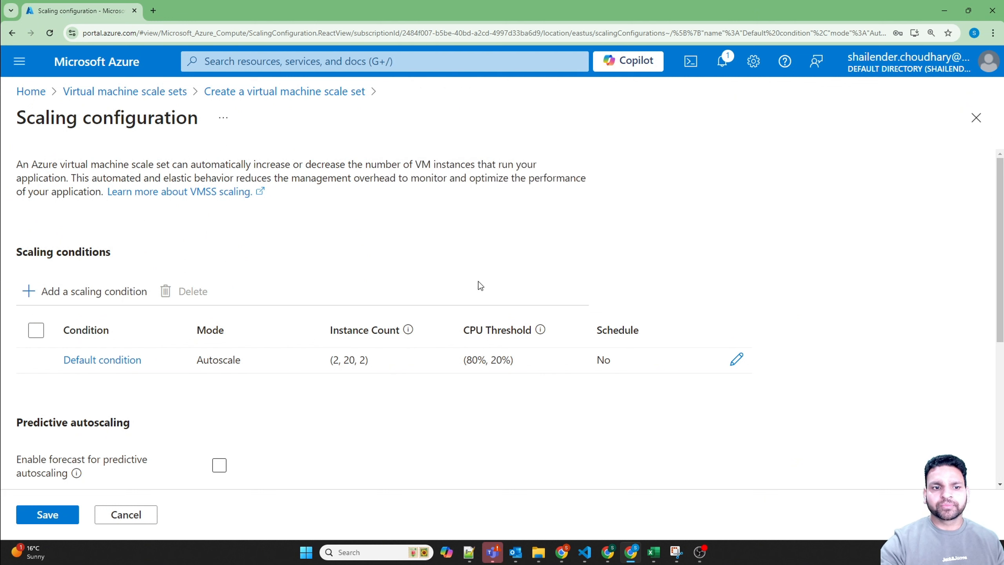
Step: Open the default scaling condition and examine its initial instance count, instance limits and scale-out CPU threshold
{"action": "left_click", "coordinate": [737, 360]}
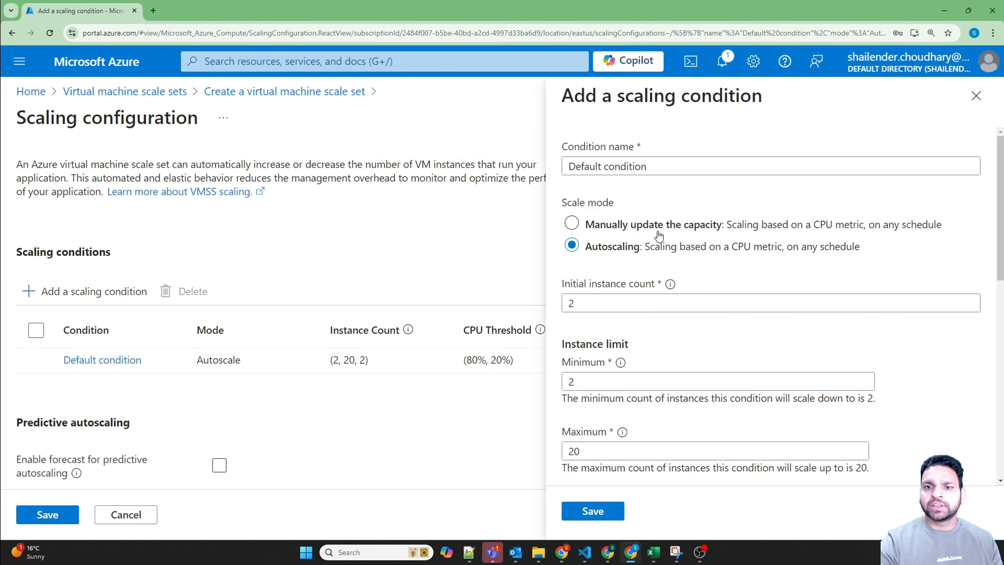
{"action": "scroll", "coordinate": [703, 262], "scroll_direction": "down", "scroll_amount": 1}
{"action": "scroll", "coordinate": [703, 262], "scroll_direction": "down", "scroll_amount": 2}
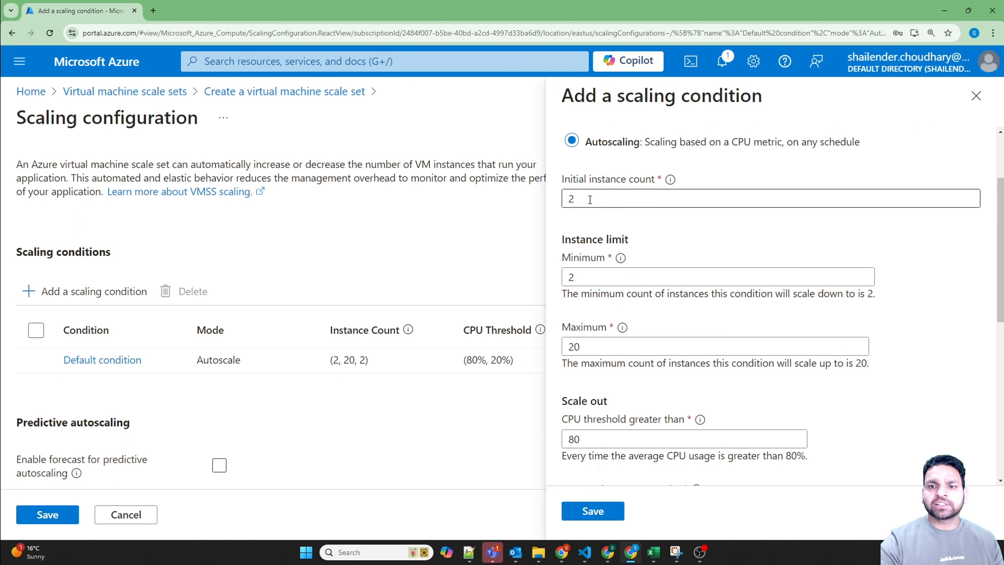
{"action": "left_click_drag", "start_coordinate": [590, 199], "coordinate": [559, 201]}
{"action": "left_click_drag", "start_coordinate": [588, 281], "coordinate": [563, 282]}
{"action": "left_click", "coordinate": [579, 347]}
{"action": "left_click_drag", "start_coordinate": [579, 347], "coordinate": [564, 347]}
{"action": "left_click", "coordinate": [592, 438]}
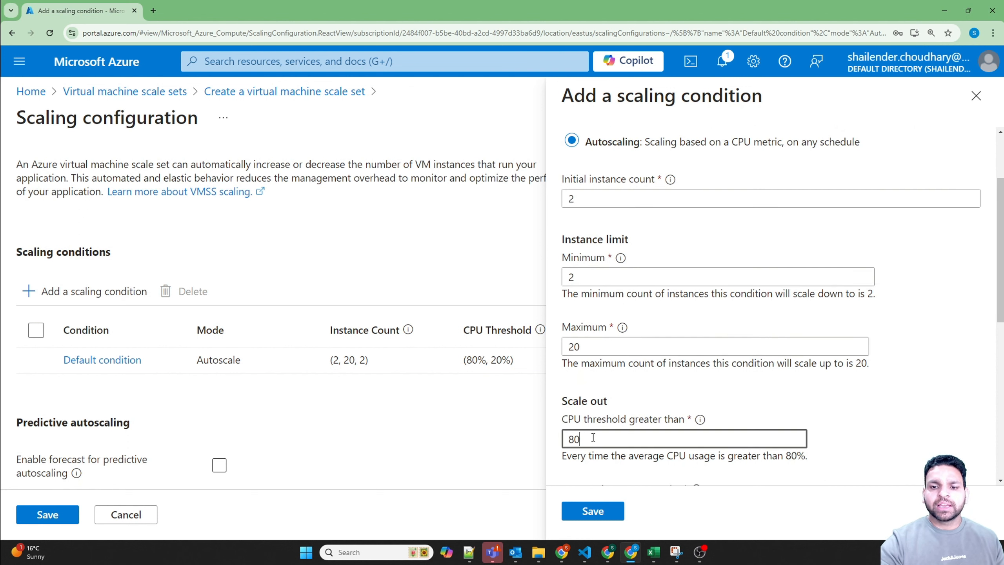
{"action": "left_click_drag", "start_coordinate": [593, 437], "coordinate": [568, 437]}
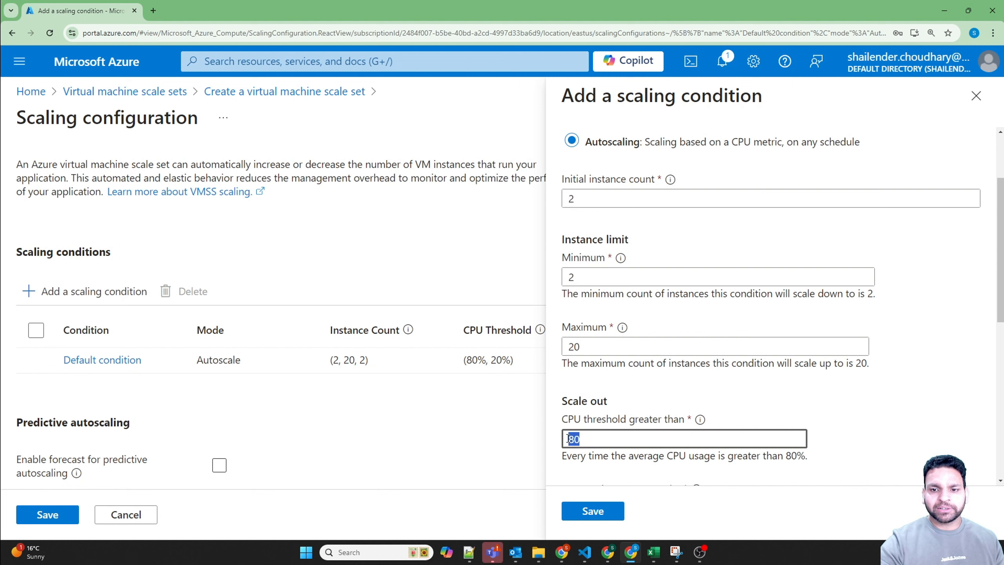
Step: Review the default condition's instance increase, scale-in settings and query duration, then close it without saving changes
{"action": "scroll", "coordinate": [639, 417], "scroll_direction": "down", "scroll_amount": 4}
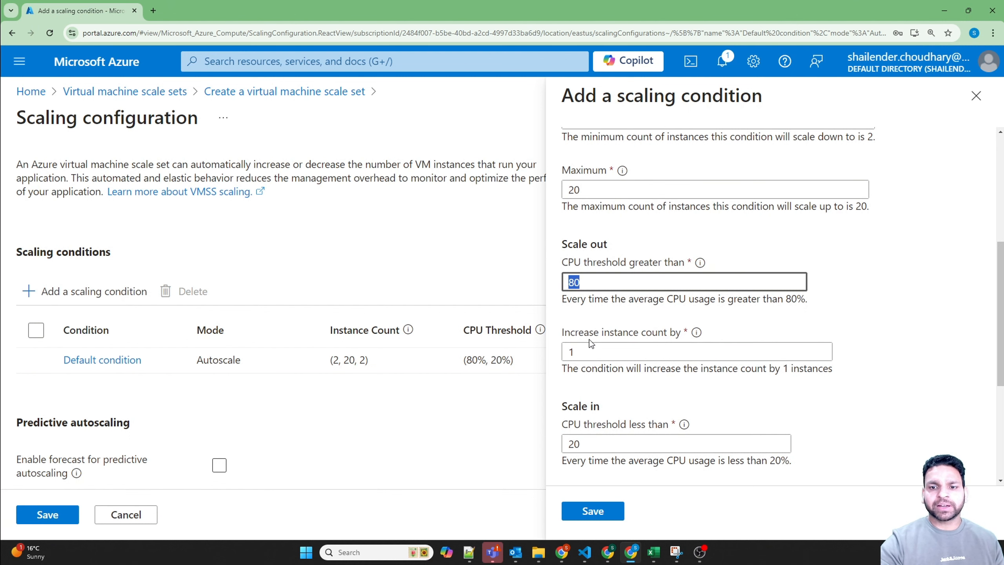
{"action": "scroll", "coordinate": [621, 383], "scroll_direction": "down", "scroll_amount": 3}
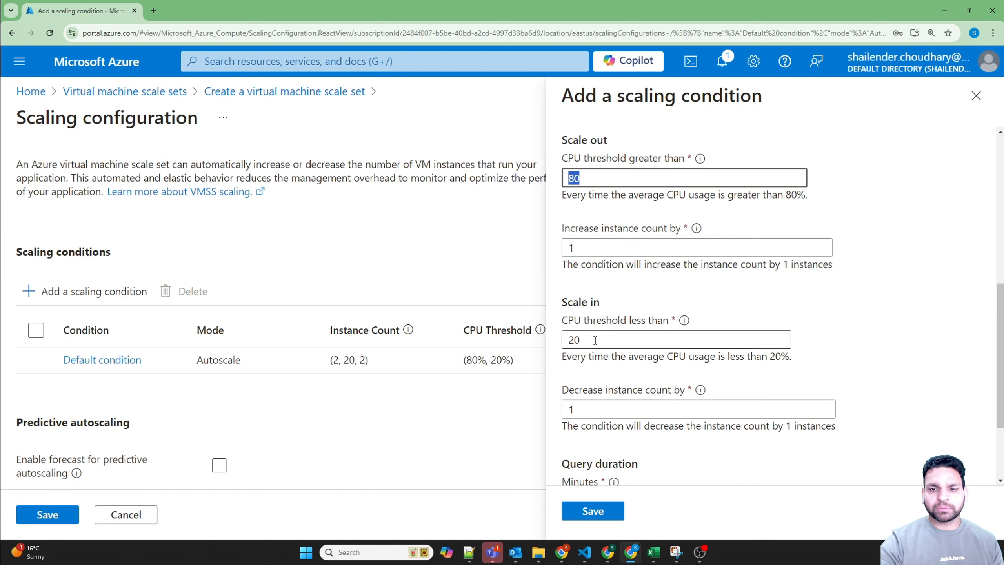
{"action": "left_click_drag", "start_coordinate": [595, 340], "coordinate": [569, 340]}
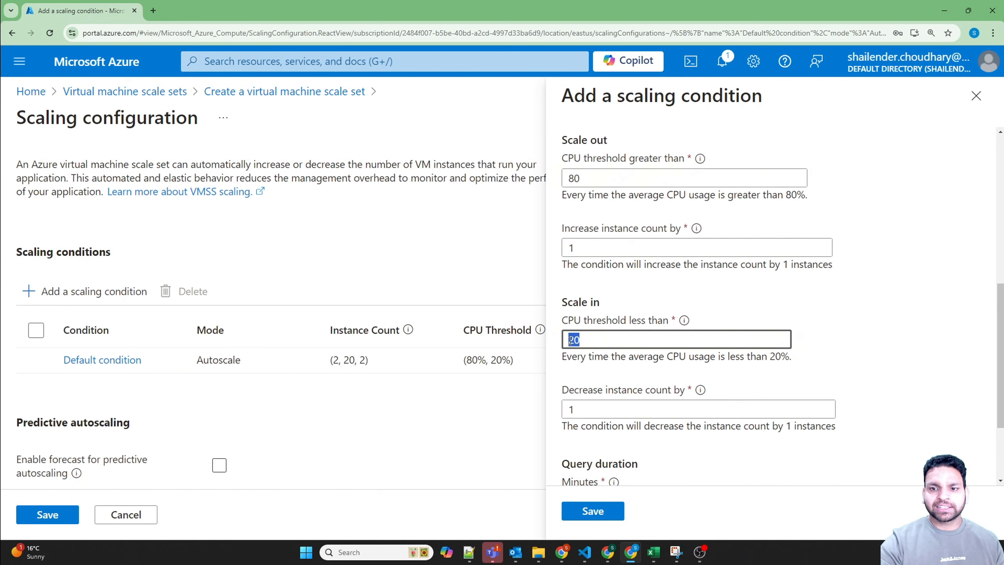
{"action": "left_click", "coordinate": [573, 410]}
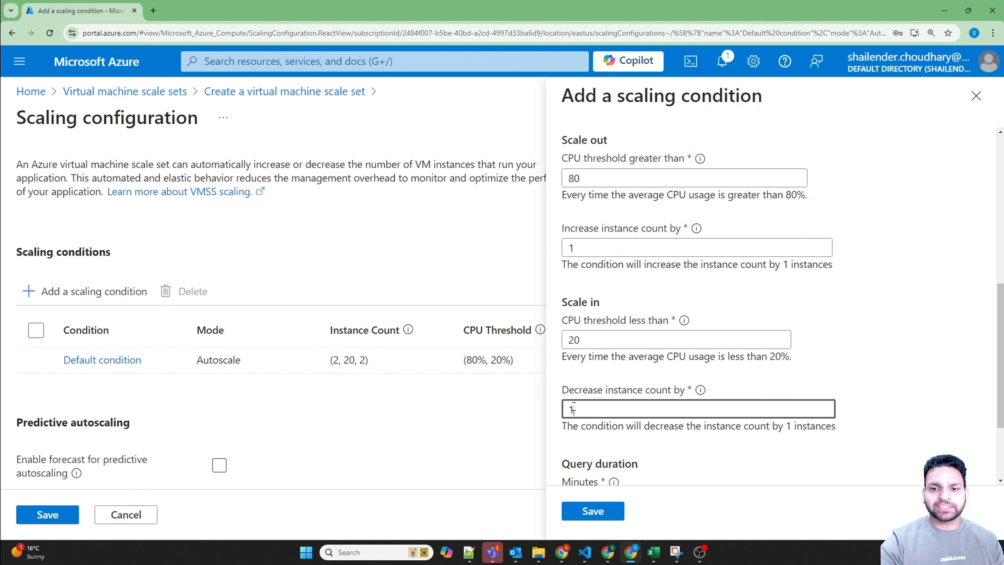
{"action": "scroll", "coordinate": [596, 404], "scroll_direction": "down", "scroll_amount": 3}
{"action": "double_click", "coordinate": [572, 381]}
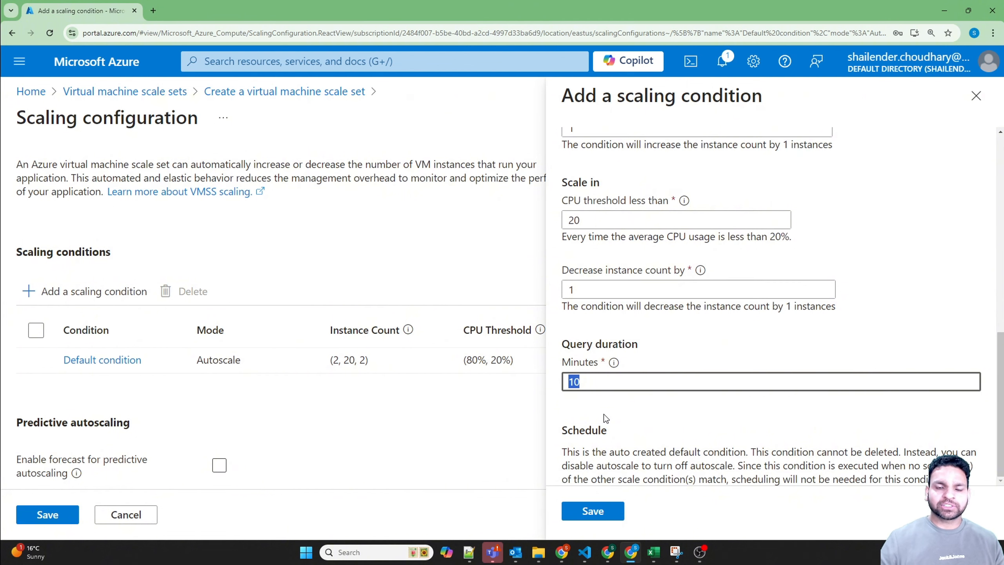
{"action": "key", "text": "shift+Tab"}
{"action": "key", "text": "shift+Tab"}
{"action": "key", "text": "shift+Tab"}
{"action": "key", "text": "shift+Tab"}
{"action": "key", "text": "shift+Tab"}
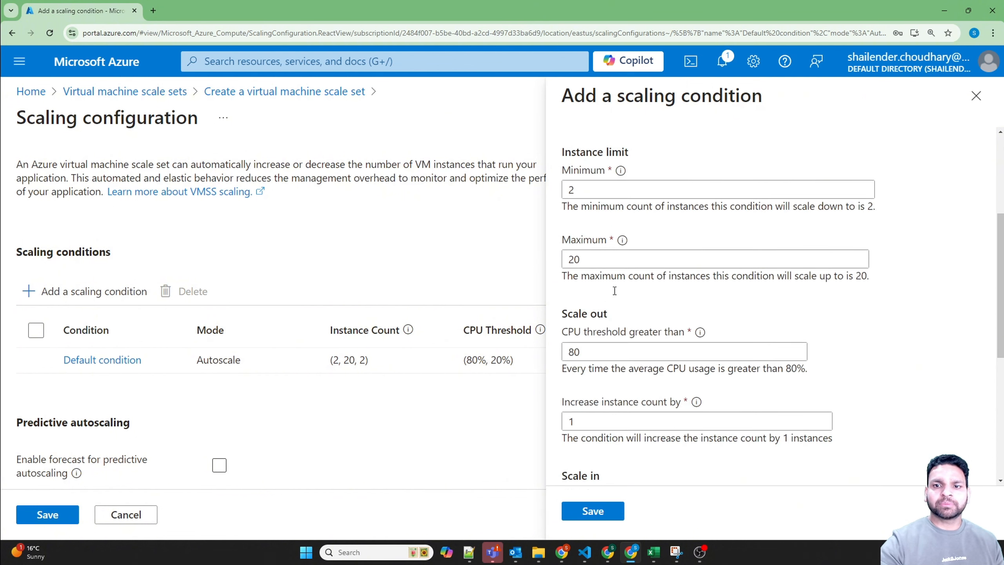
{"action": "scroll", "coordinate": [699, 340], "scroll_direction": "down", "scroll_amount": 5}
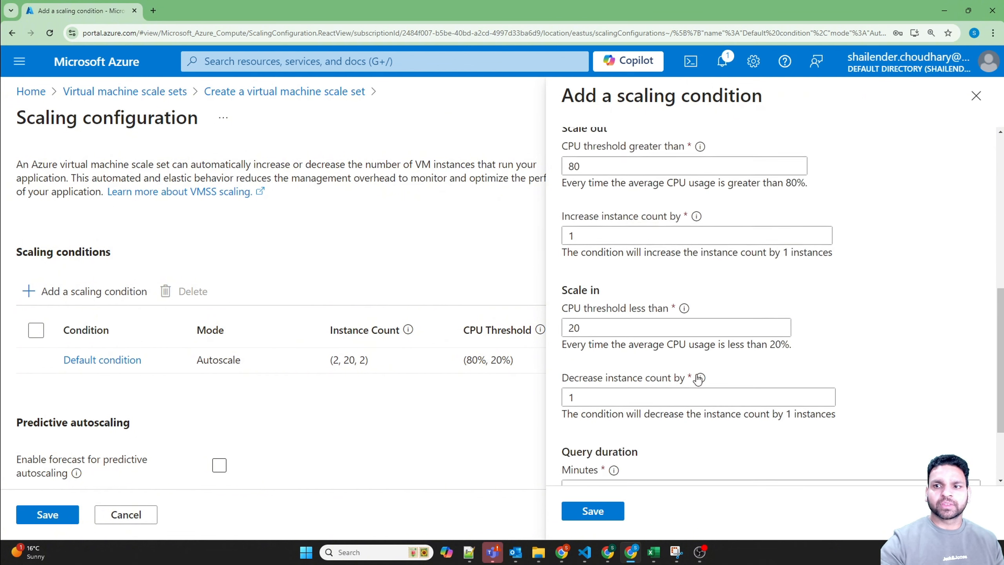
{"action": "left_click", "coordinate": [976, 95]}
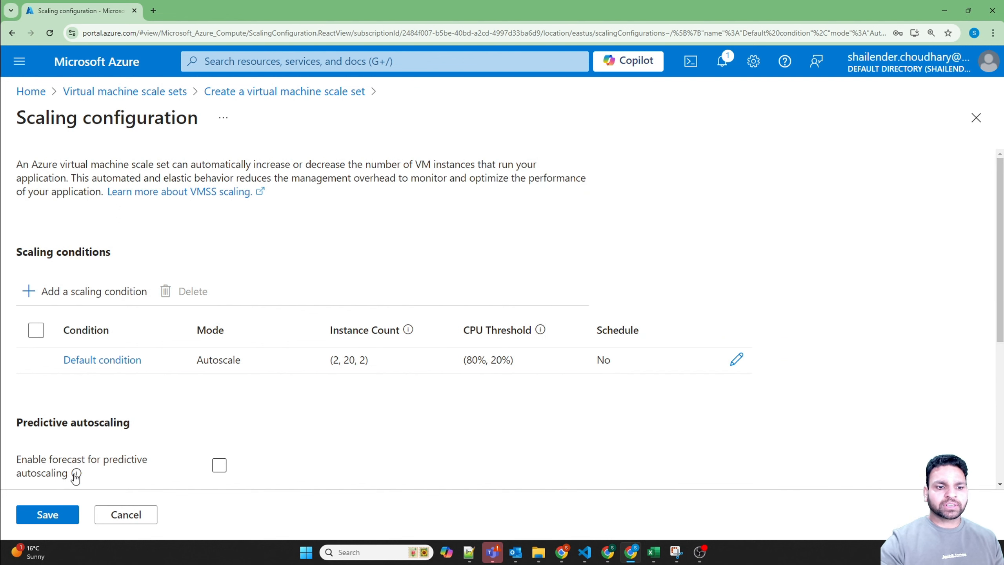
Step: Save the scaling configuration and set the instance image to Ubuntu Server 24.04 LTS - x64 Gen2
{"action": "left_click", "coordinate": [47, 514]}
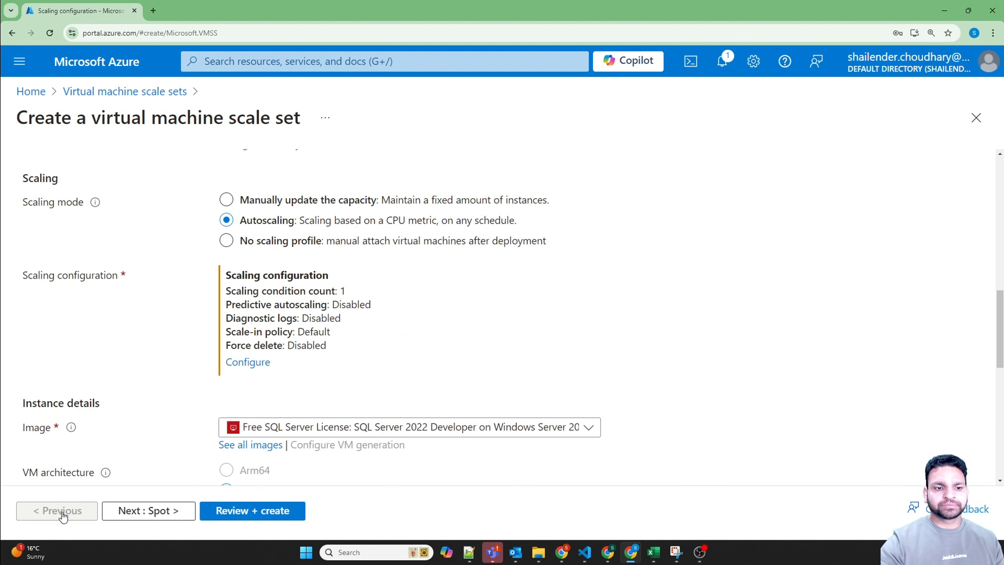
{"action": "scroll", "coordinate": [189, 403], "scroll_direction": "down", "scroll_amount": 1}
{"action": "scroll", "coordinate": [188, 402], "scroll_direction": "down", "scroll_amount": 2}
{"action": "left_click", "coordinate": [384, 323]}
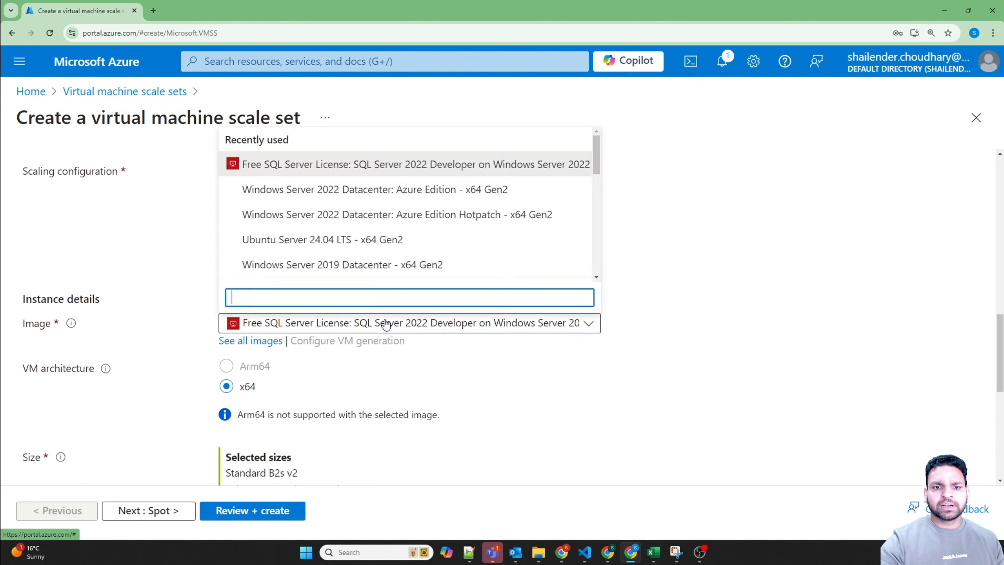
{"action": "left_click", "coordinate": [384, 322]}
{"action": "left_click", "coordinate": [384, 322]}
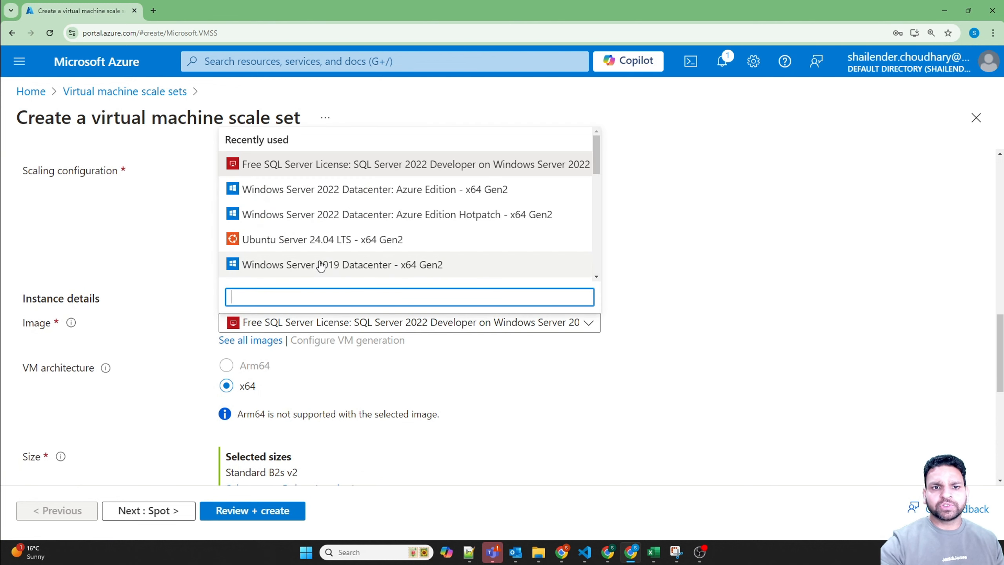
{"action": "left_click", "coordinate": [324, 242]}
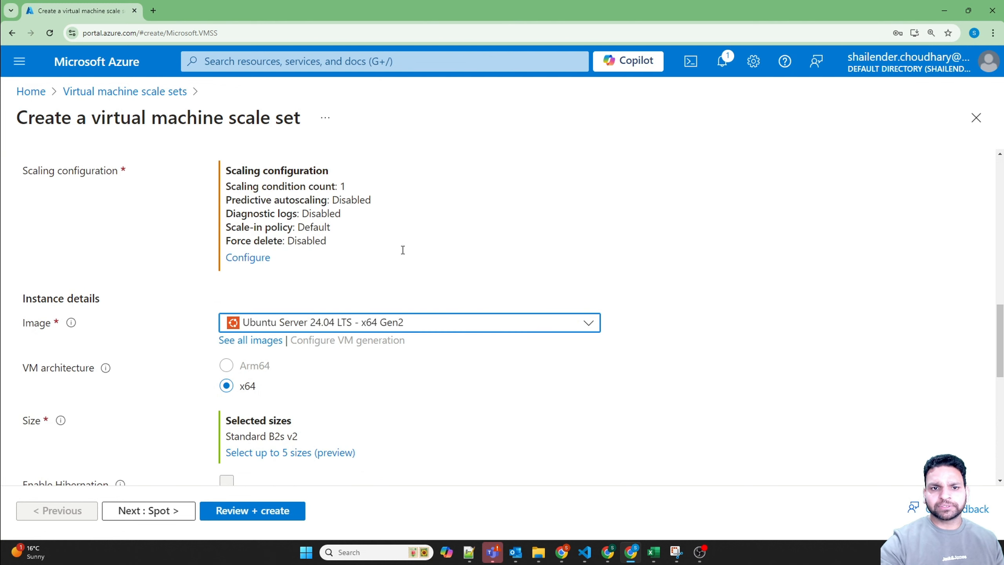
Step: Open the multiple VM size selection and add B2s, keeping B2s_v2 selected in the B-Series v2 group
{"action": "scroll", "coordinate": [576, 387], "scroll_direction": "down", "scroll_amount": 5}
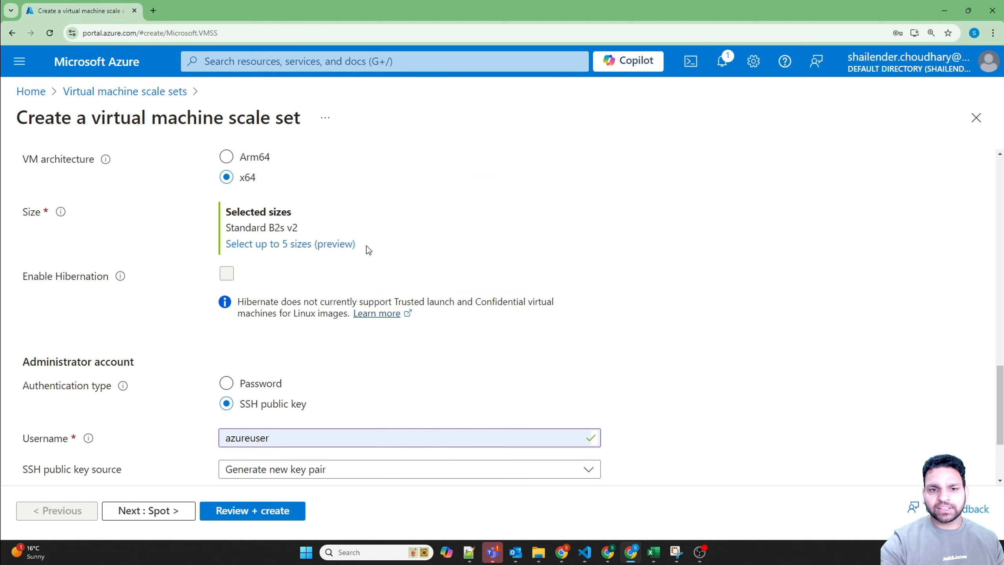
{"action": "left_click_drag", "start_coordinate": [366, 246], "coordinate": [328, 248]}
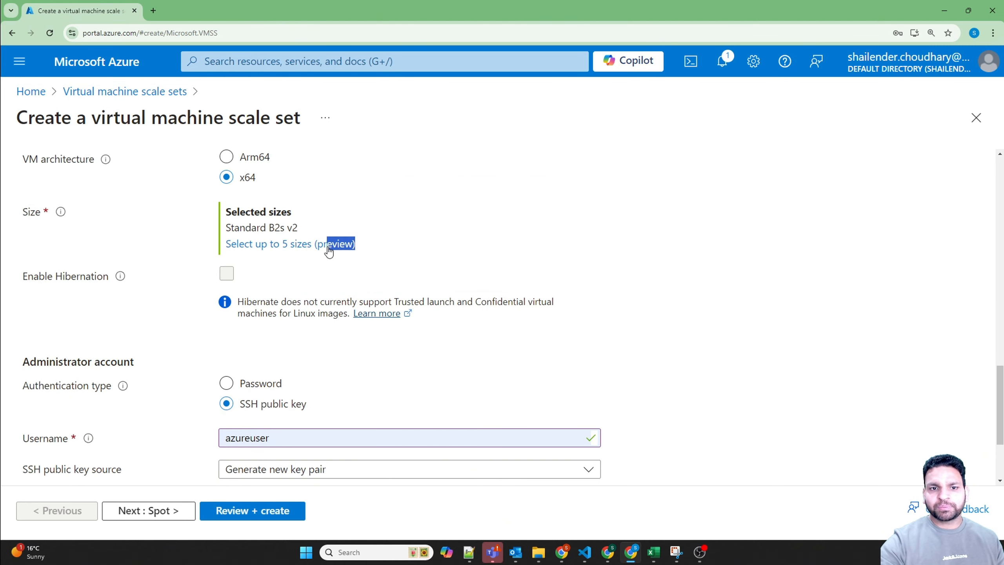
{"action": "left_click", "coordinate": [267, 247]}
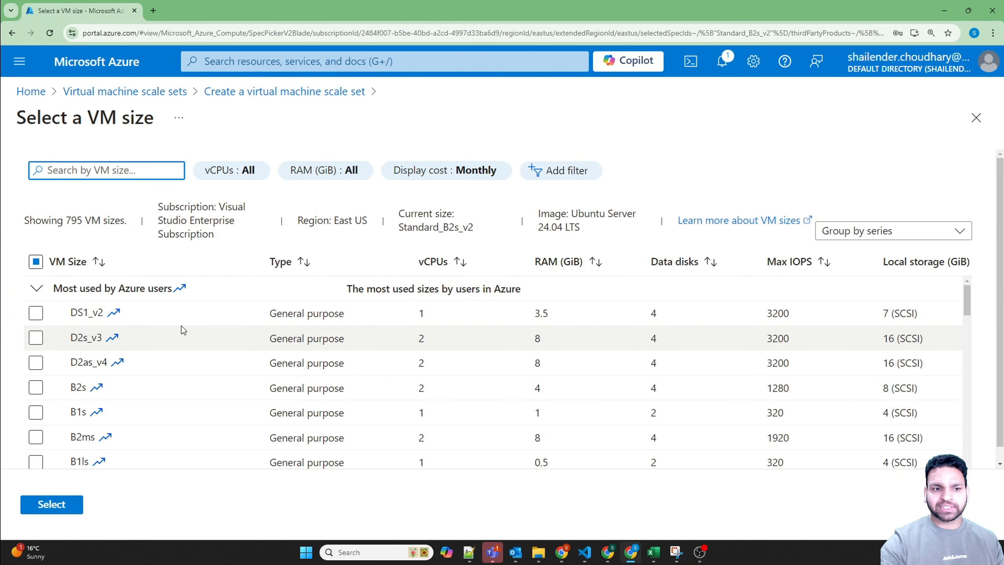
{"action": "left_click", "coordinate": [36, 388]}
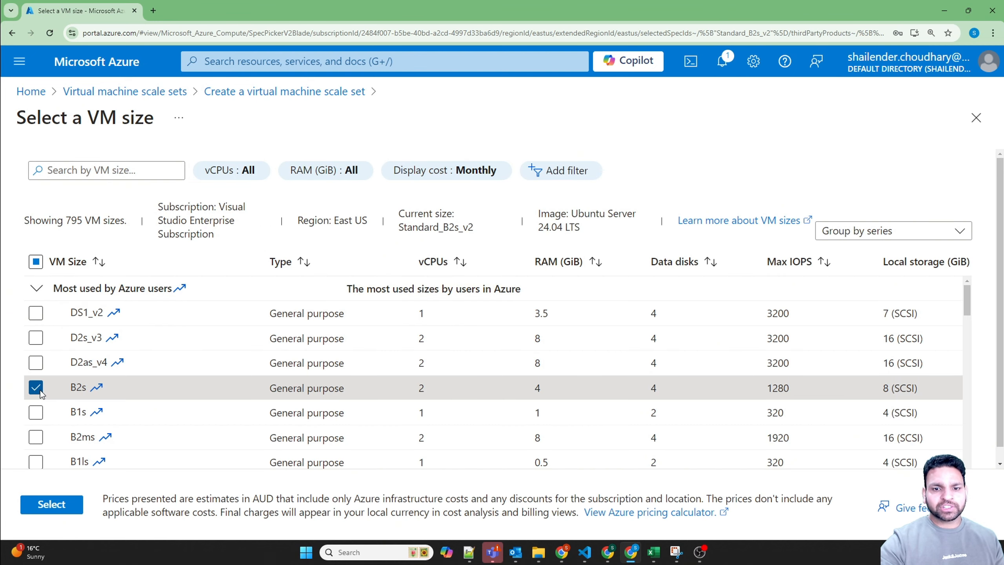
{"action": "scroll", "coordinate": [74, 401], "scroll_direction": "down", "scroll_amount": 5}
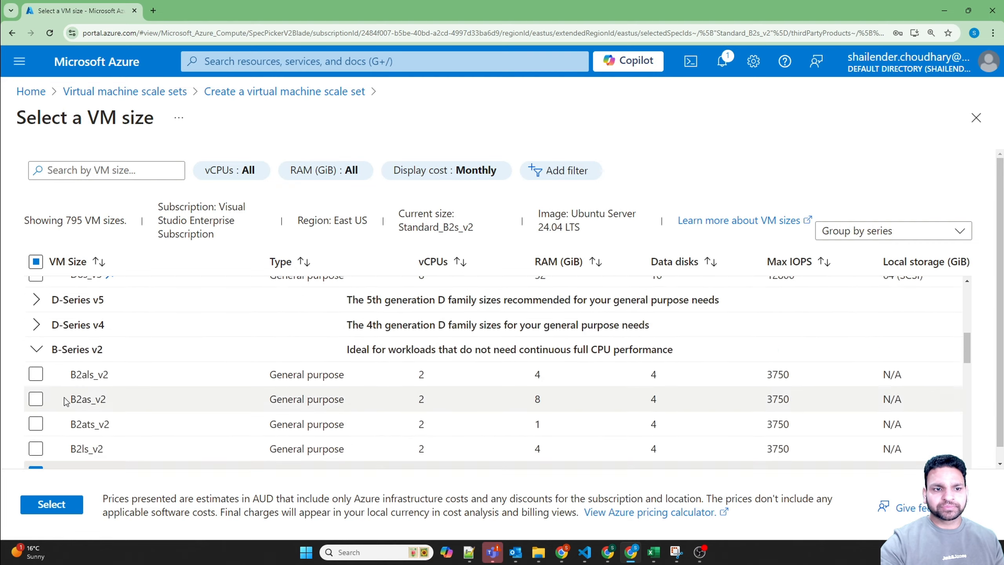
{"action": "scroll", "coordinate": [63, 400], "scroll_direction": "down", "scroll_amount": 1}
{"action": "scroll", "coordinate": [55, 399], "scroll_direction": "up", "scroll_amount": 1}
{"action": "scroll", "coordinate": [48, 398], "scroll_direction": "down", "scroll_amount": 1}
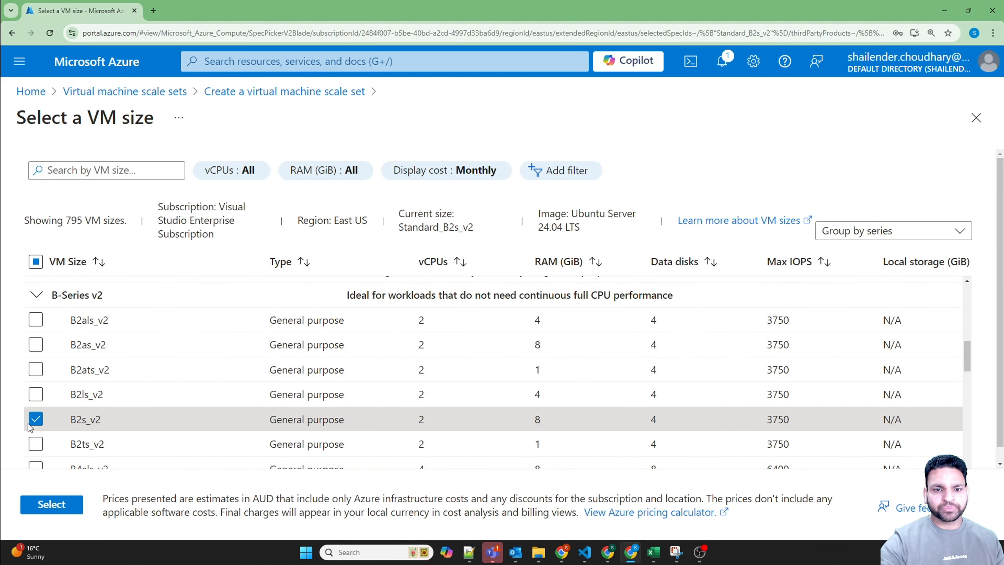
Step: Expand the D-Series v5 group and add D2s_v5 to the selected VM sizes
{"action": "scroll", "coordinate": [30, 426], "scroll_direction": "up", "scroll_amount": 3}
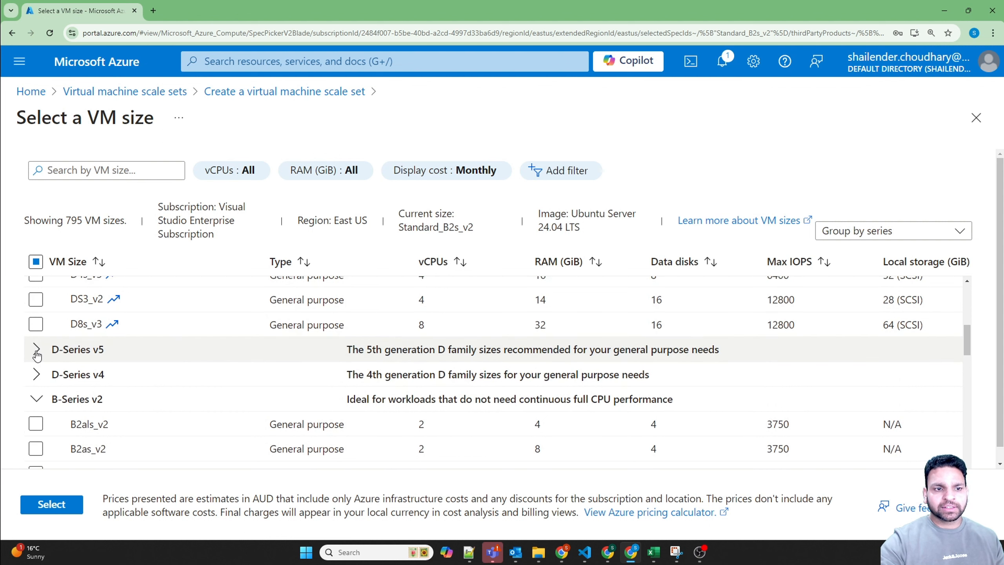
{"action": "left_click", "coordinate": [36, 349]}
{"action": "scroll", "coordinate": [47, 403], "scroll_direction": "down", "scroll_amount": 2}
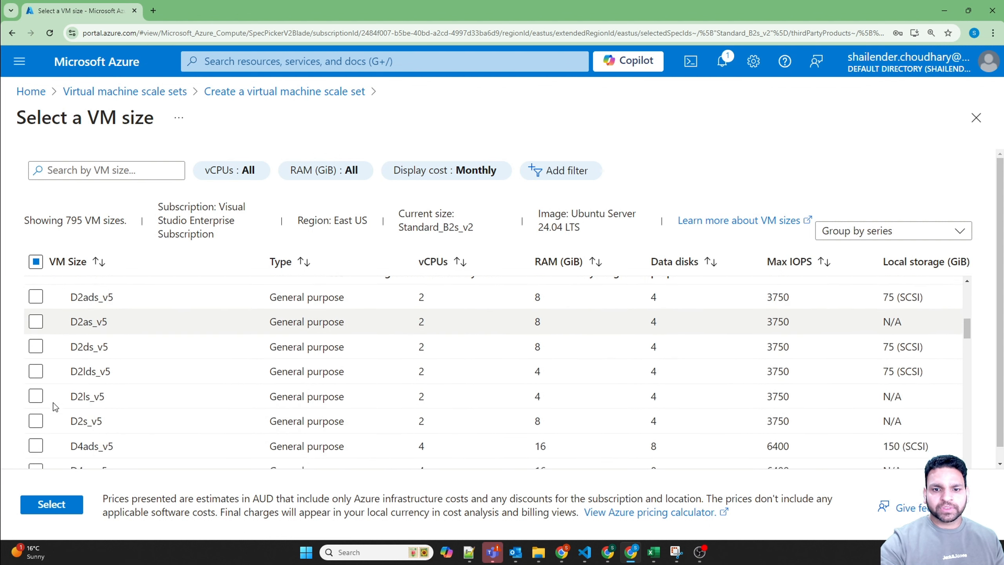
{"action": "scroll", "coordinate": [55, 407], "scroll_direction": "down", "scroll_amount": 1}
{"action": "left_click", "coordinate": [35, 394]}
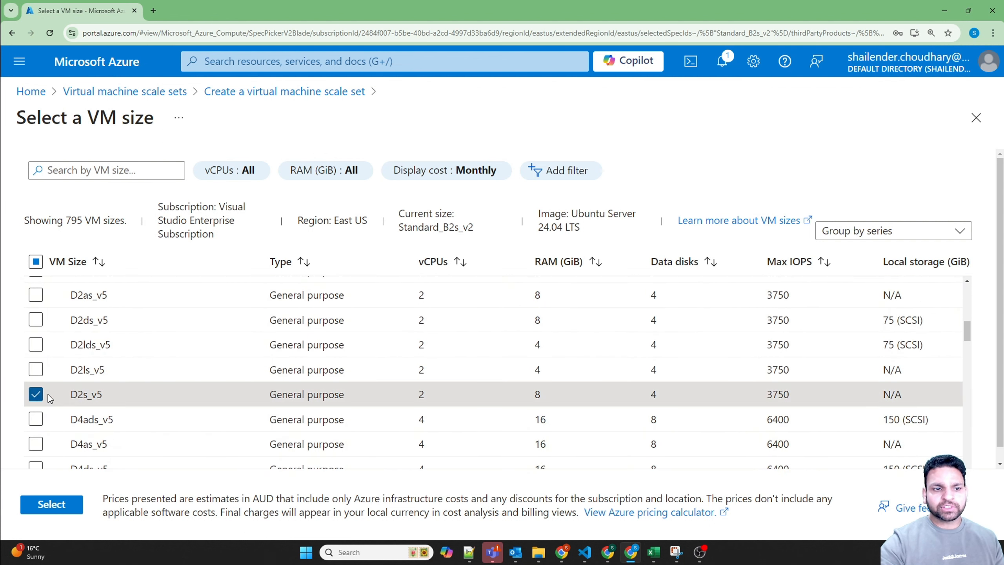
{"action": "scroll", "coordinate": [161, 398], "scroll_direction": "up", "scroll_amount": 2}
{"action": "scroll", "coordinate": [158, 403], "scroll_direction": "down", "scroll_amount": 1}
{"action": "scroll", "coordinate": [237, 387], "scroll_direction": "up", "scroll_amount": 3}
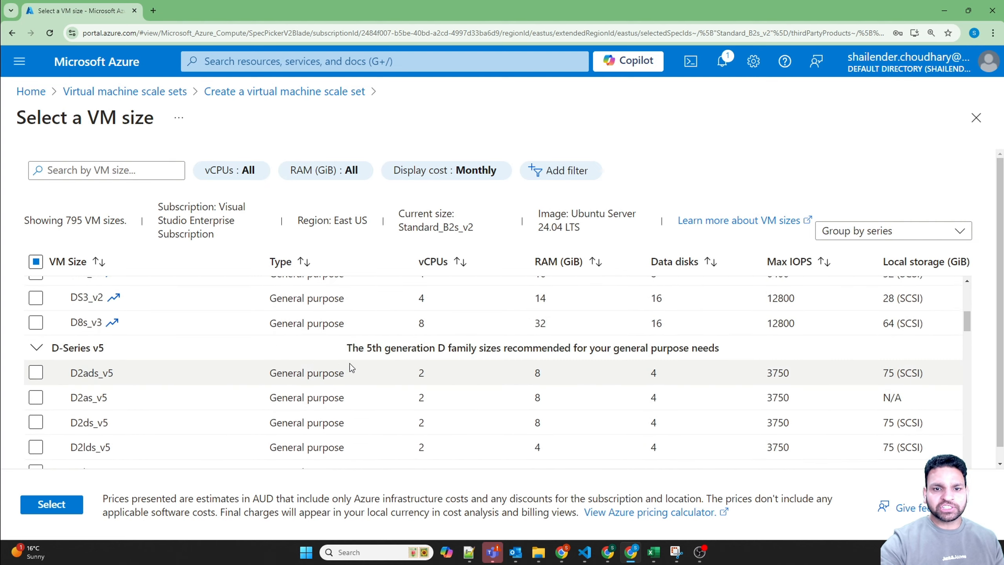
Step: Add F2s_v2 from the F-Series v2 group and apply the VM size selection to the scale set
{"action": "scroll", "coordinate": [150, 403], "scroll_direction": "down", "scroll_amount": 8}
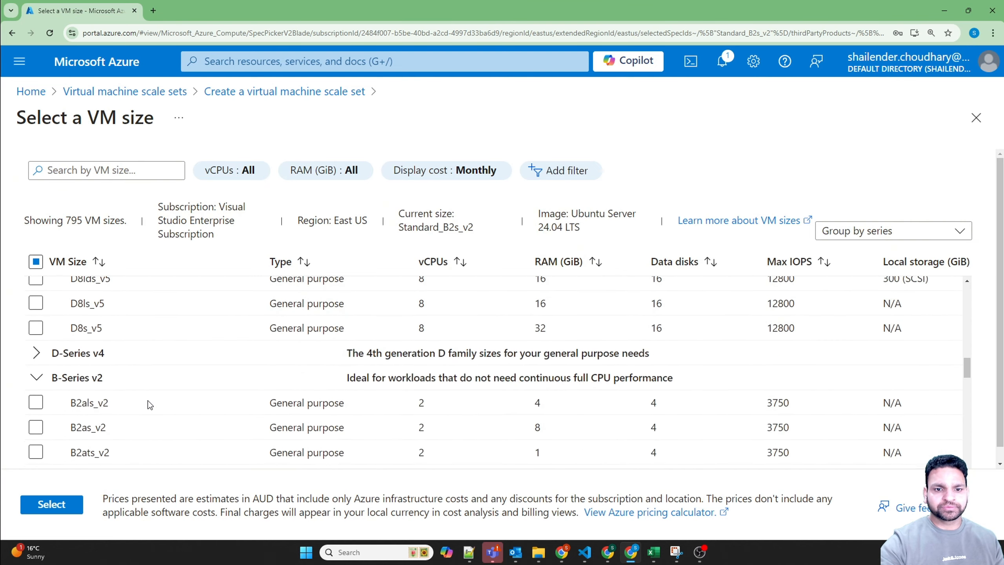
{"action": "scroll", "coordinate": [149, 404], "scroll_direction": "down", "scroll_amount": 6}
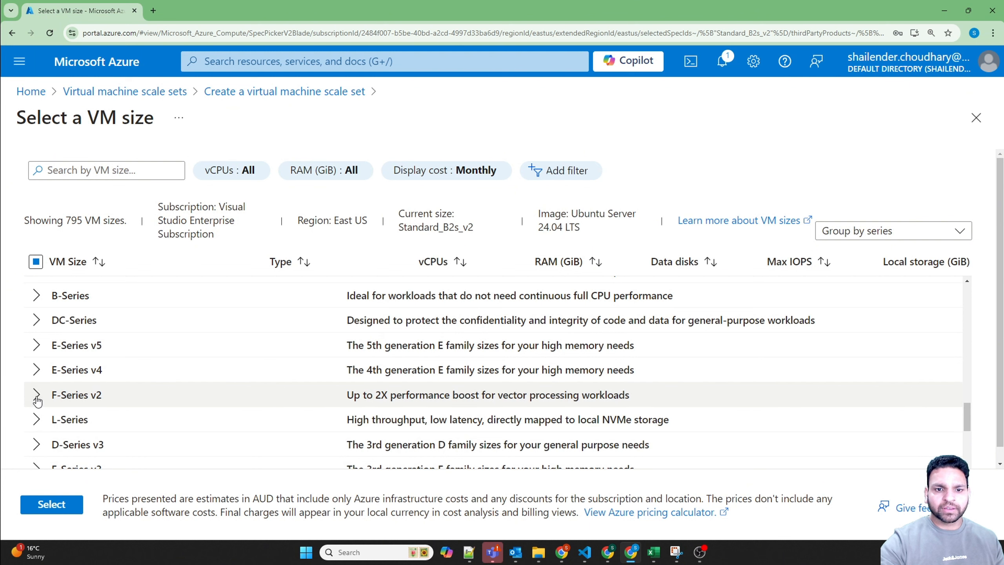
{"action": "left_click", "coordinate": [36, 395]}
{"action": "scroll", "coordinate": [213, 405], "scroll_direction": "down", "scroll_amount": 1}
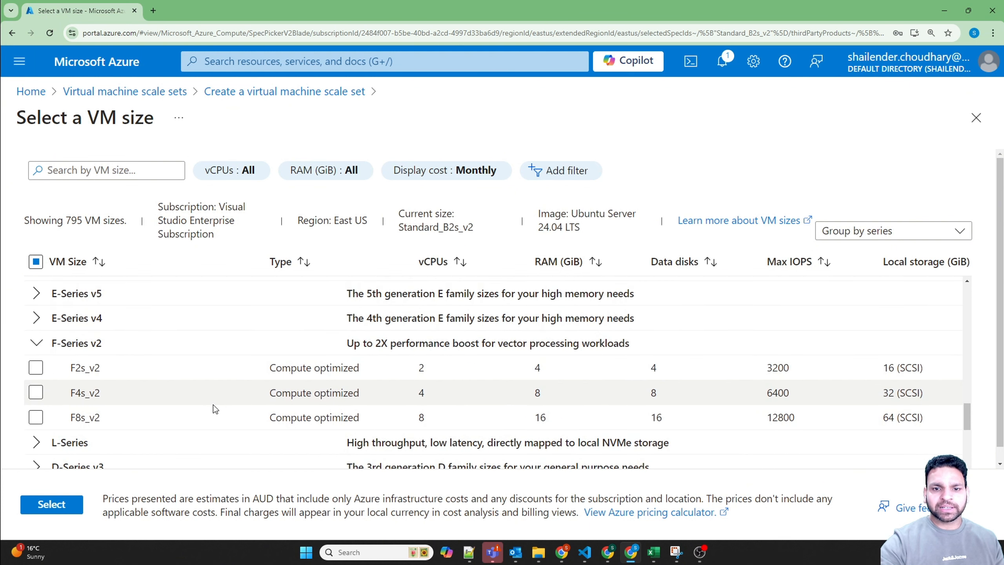
{"action": "left_click", "coordinate": [41, 368]}
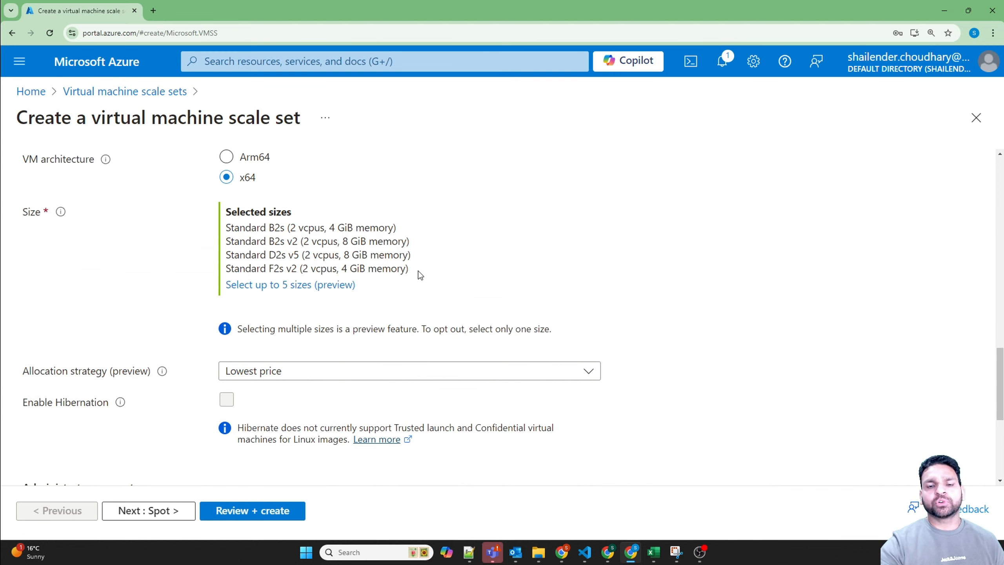
Step: Review the selected sizes and the allocation strategy options, keeping the strategy at Lowest price
{"action": "left_click_drag", "start_coordinate": [418, 271], "coordinate": [445, 282]}
{"action": "left_click", "coordinate": [443, 278]}
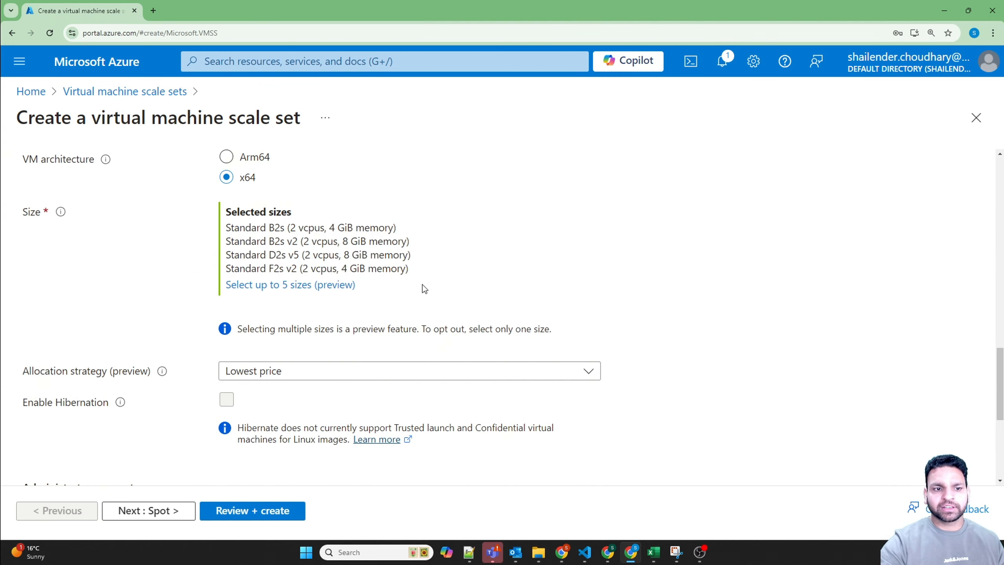
{"action": "left_click", "coordinate": [268, 372]}
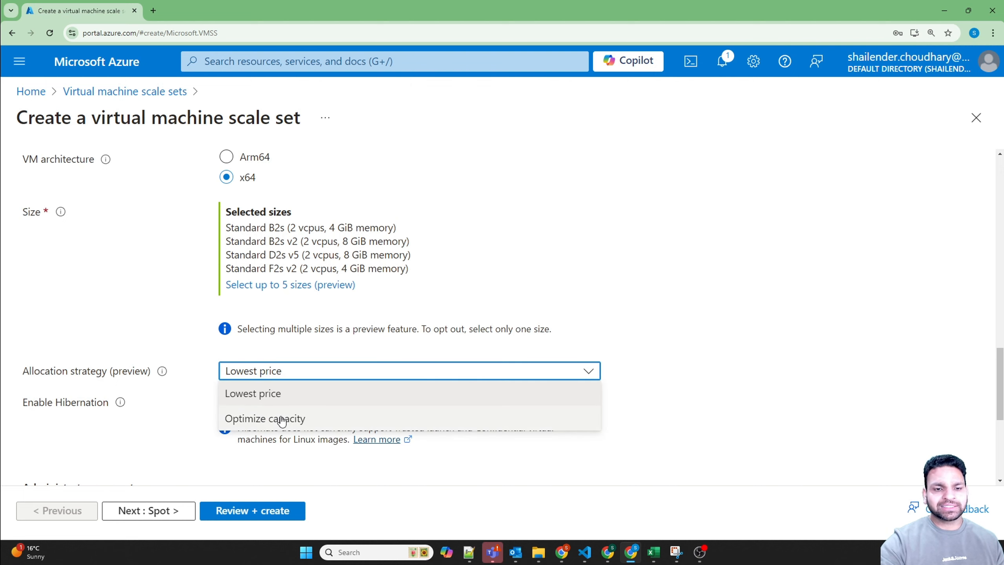
{"action": "left_click", "coordinate": [279, 394]}
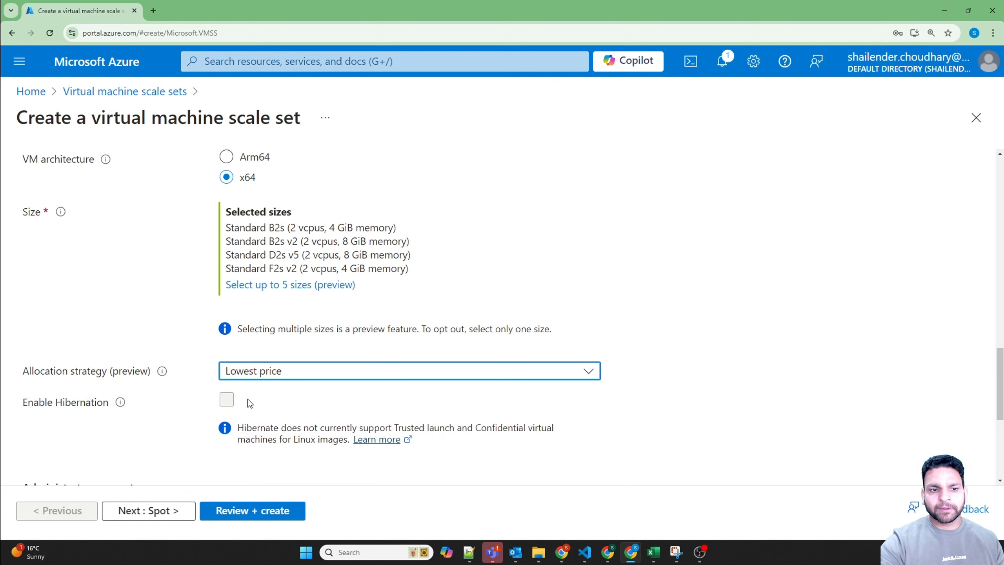
{"action": "mouse_move", "coordinate": [164, 379]}
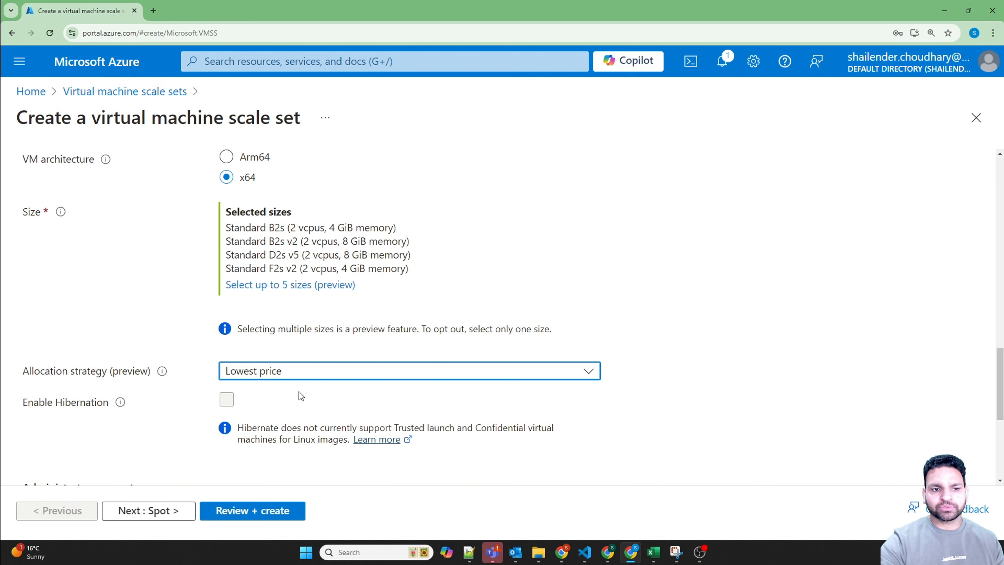
Step: Set the administrator authentication type to Password, use azureuser as the username, and fill in the password and its confirmation
{"action": "scroll", "coordinate": [251, 402], "scroll_direction": "down", "scroll_amount": 5}
{"action": "scroll", "coordinate": [203, 242], "scroll_direction": "up", "scroll_amount": 1}
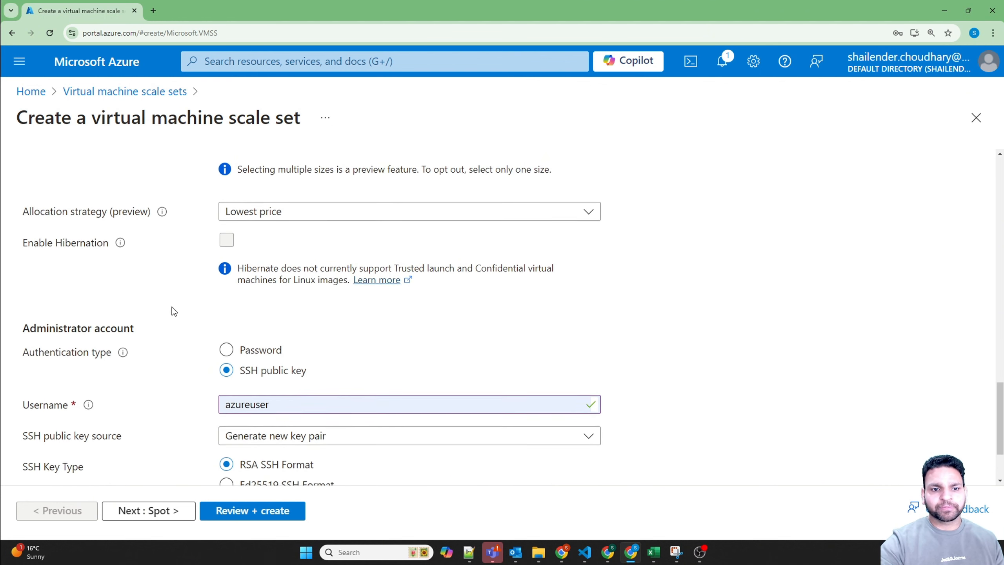
{"action": "left_click", "coordinate": [227, 352]}
{"action": "left_click", "coordinate": [259, 314]}
{"action": "left_click", "coordinate": [238, 260]}
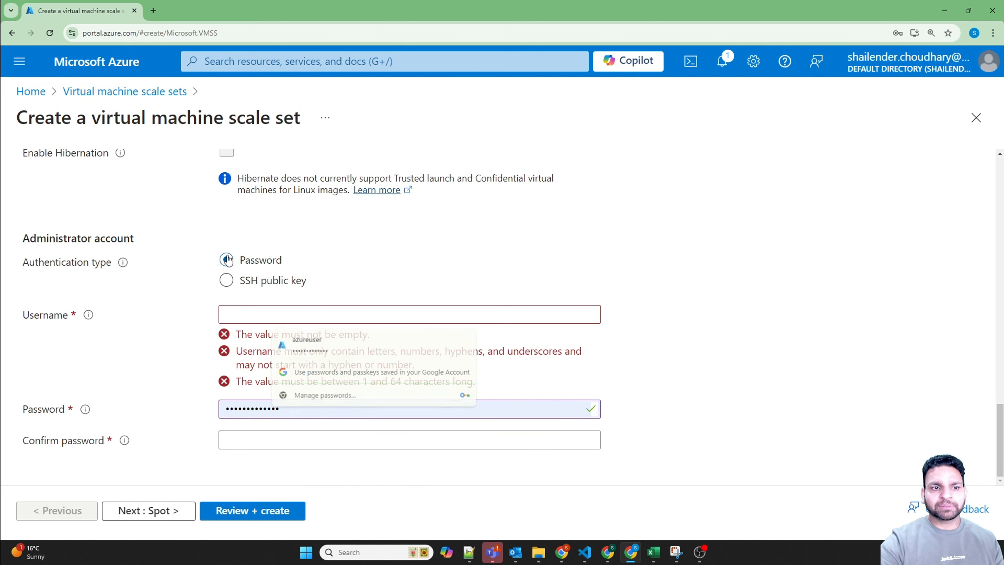
{"action": "left_click", "coordinate": [247, 314]}
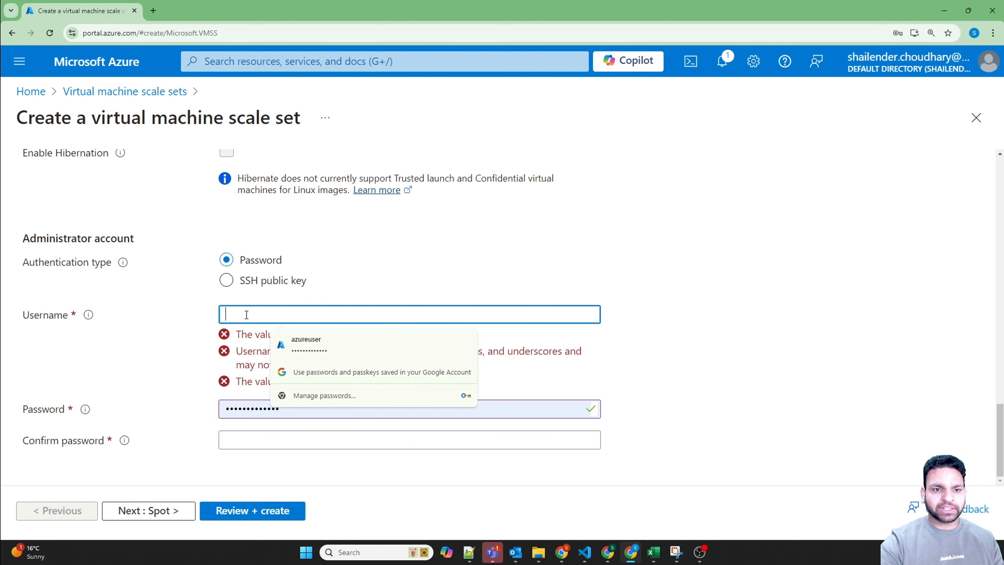
{"action": "left_click", "coordinate": [313, 345]}
{"action": "left_click", "coordinate": [245, 443]}
{"action": "type", "text": "•••••••••••"}
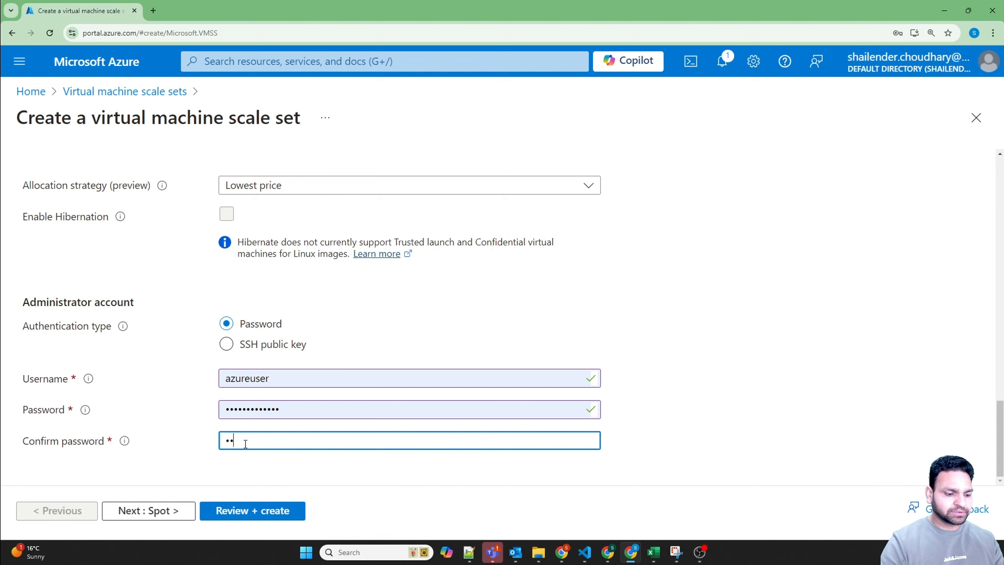
{"action": "type", "text": "••"}
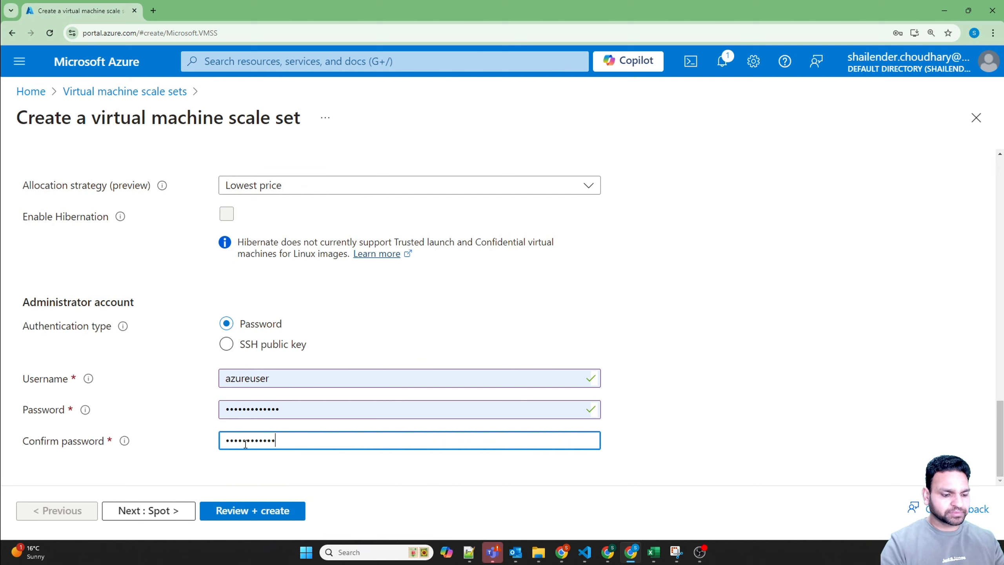
{"action": "left_click", "coordinate": [179, 418]}
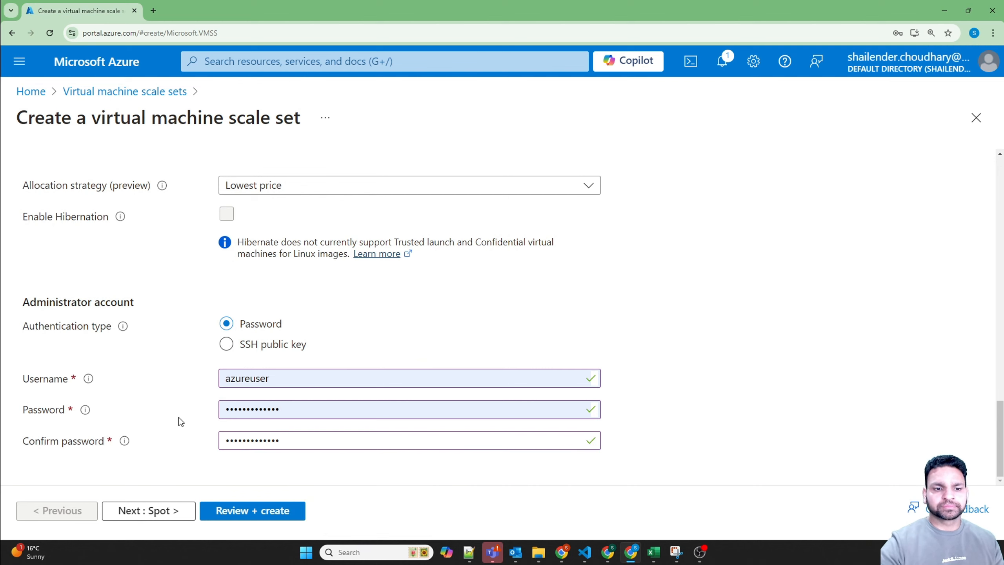
Step: Leave the Azure Spot discount off and proceed to the disk settings, keeping the default OS disk options
{"action": "left_click", "coordinate": [162, 511]}
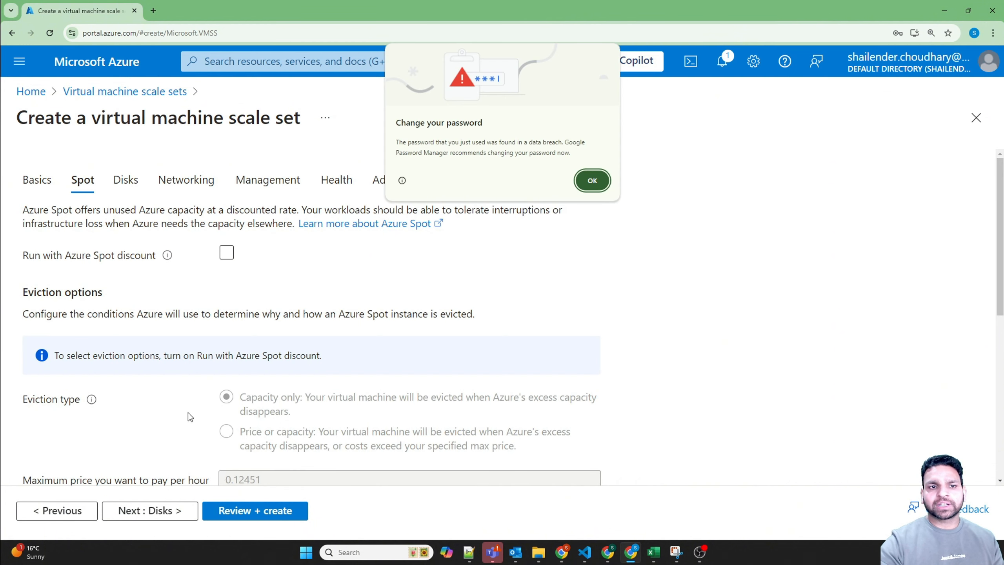
{"action": "left_click", "coordinate": [592, 180]}
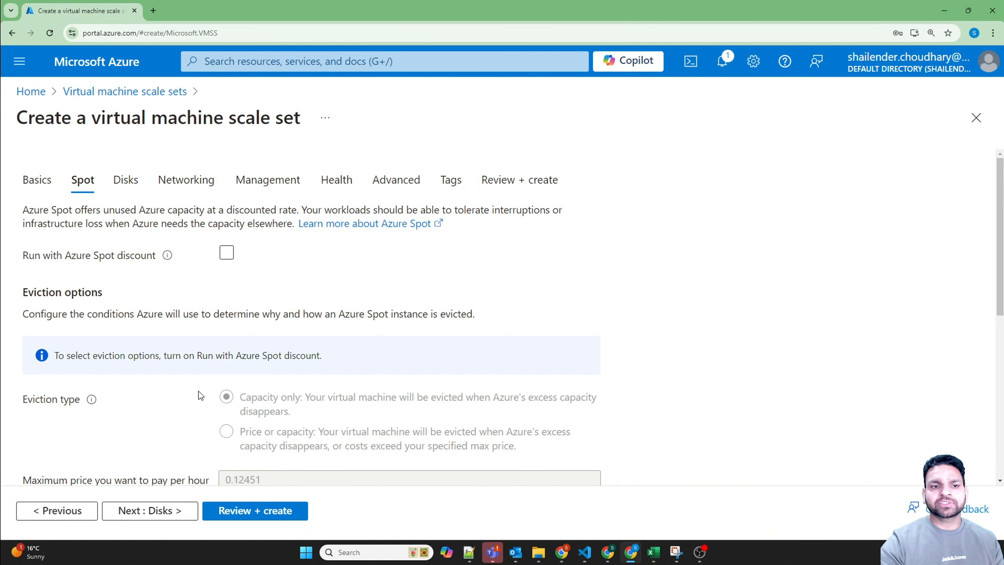
{"action": "left_click", "coordinate": [163, 509]}
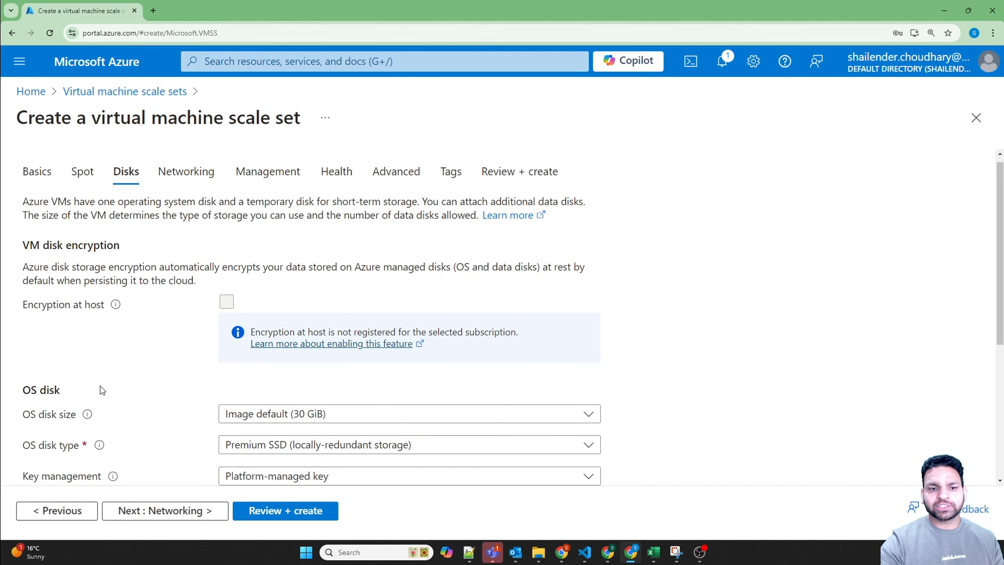
{"action": "scroll", "coordinate": [101, 386], "scroll_direction": "down", "scroll_amount": 3}
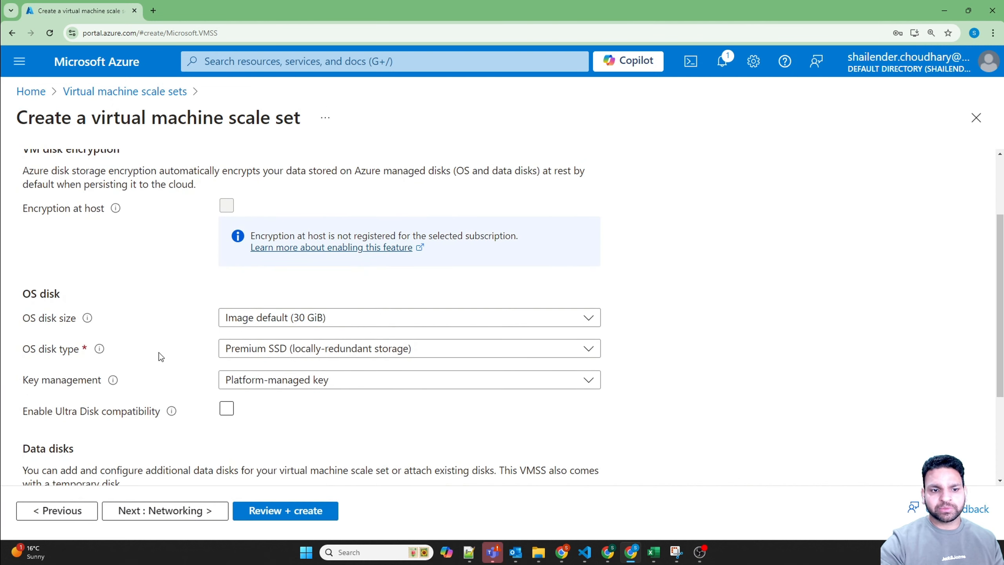
{"action": "scroll", "coordinate": [95, 385], "scroll_direction": "down", "scroll_amount": 4}
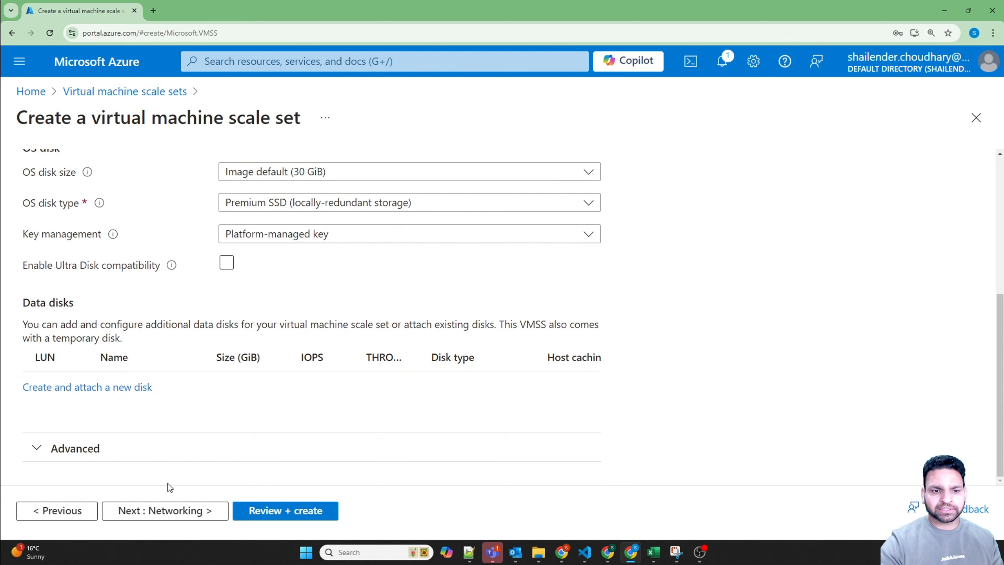
Step: In the networking settings, keep the new test-rg-vmss-vnet virtual network and its default network interface, and set load balancing to None
{"action": "left_click", "coordinate": [178, 511]}
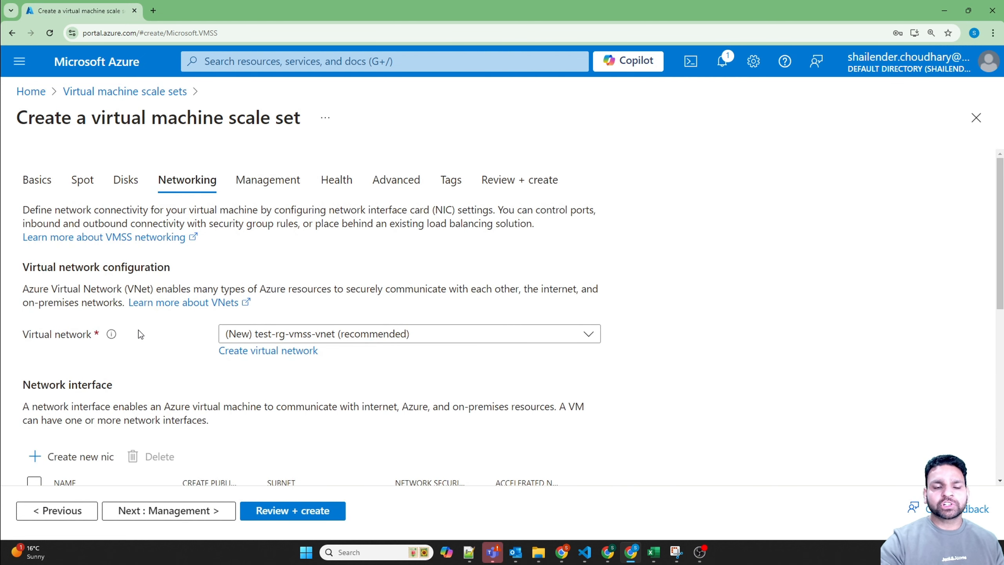
{"action": "left_click", "coordinate": [268, 335]}
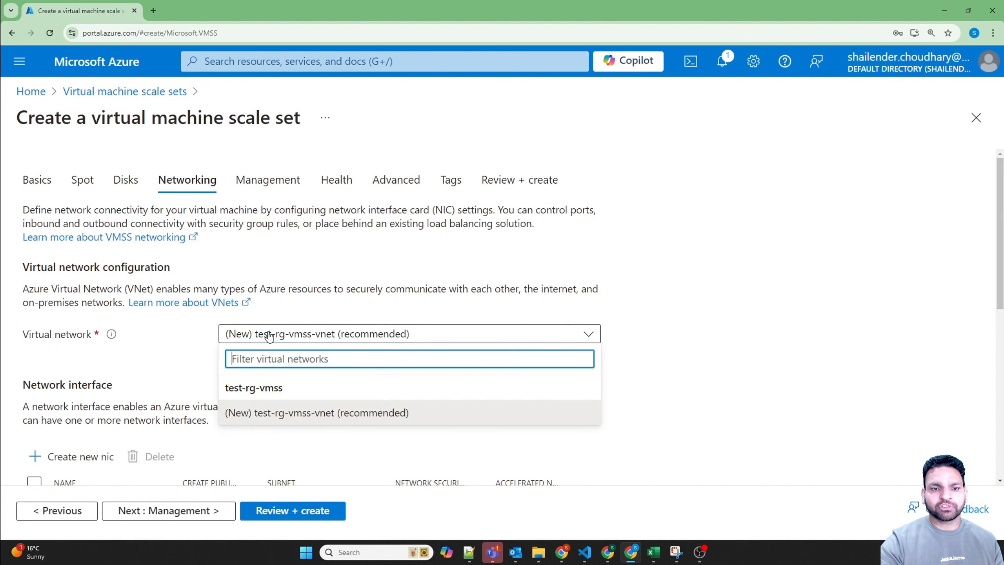
{"action": "left_click", "coordinate": [162, 347]}
{"action": "scroll", "coordinate": [161, 348], "scroll_direction": "down", "scroll_amount": 3}
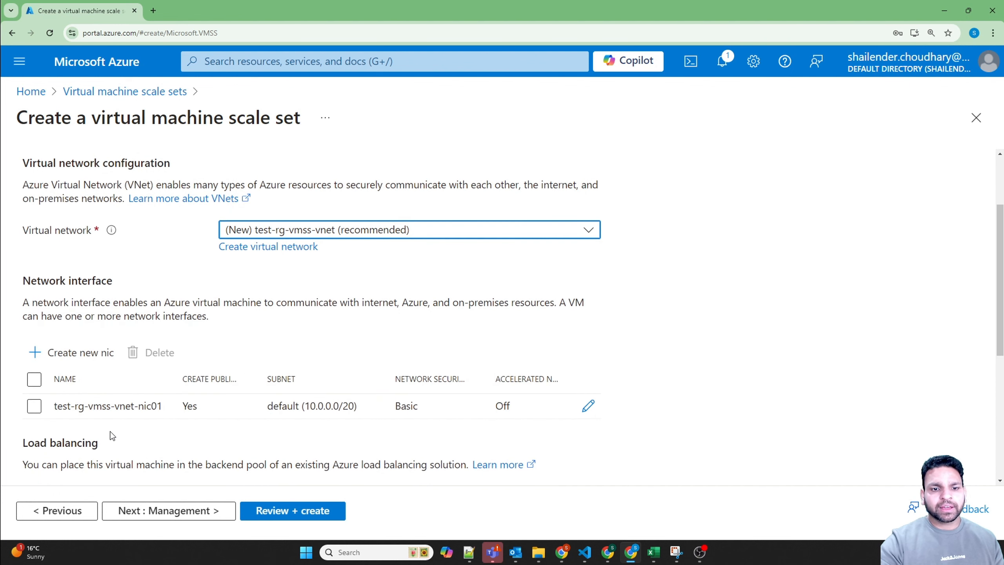
{"action": "left_click_drag", "start_coordinate": [52, 407], "coordinate": [162, 406]}
{"action": "scroll", "coordinate": [162, 407], "scroll_direction": "down", "scroll_amount": 3}
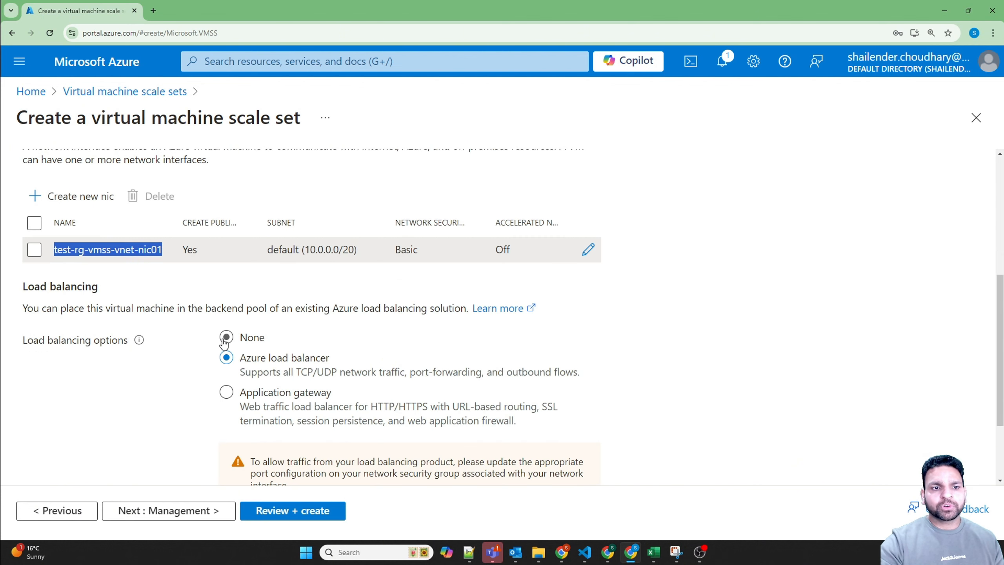
{"action": "left_click", "coordinate": [225, 338]}
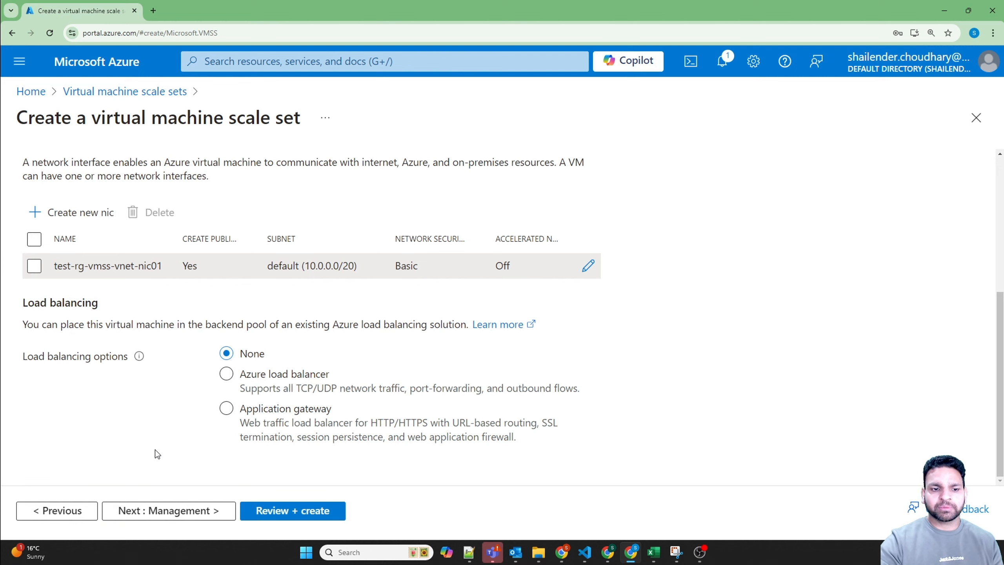
Step: Disable boot diagnostics in the management settings and continue past the default health settings to the advanced options
{"action": "left_click", "coordinate": [166, 510]}
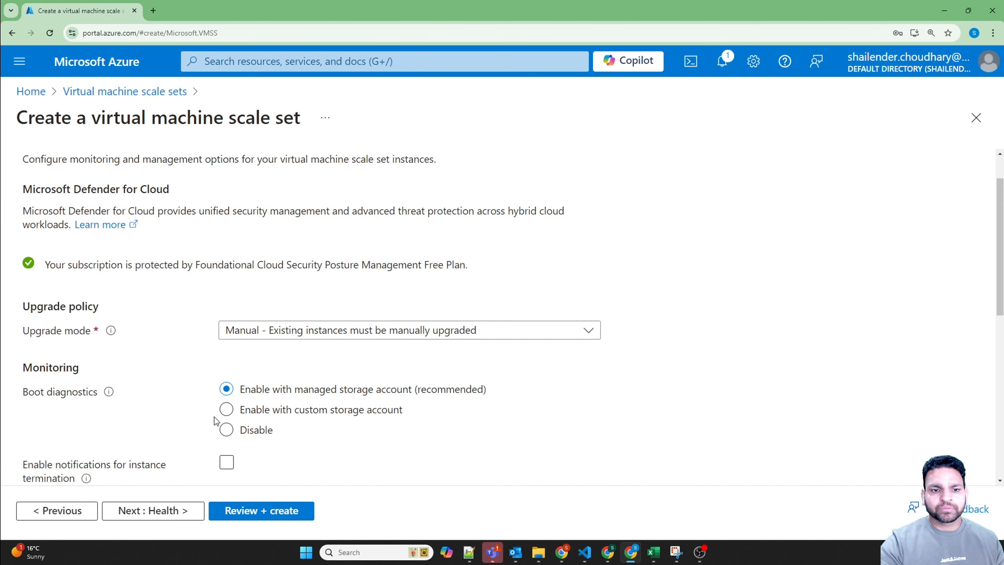
{"action": "left_click", "coordinate": [225, 428]}
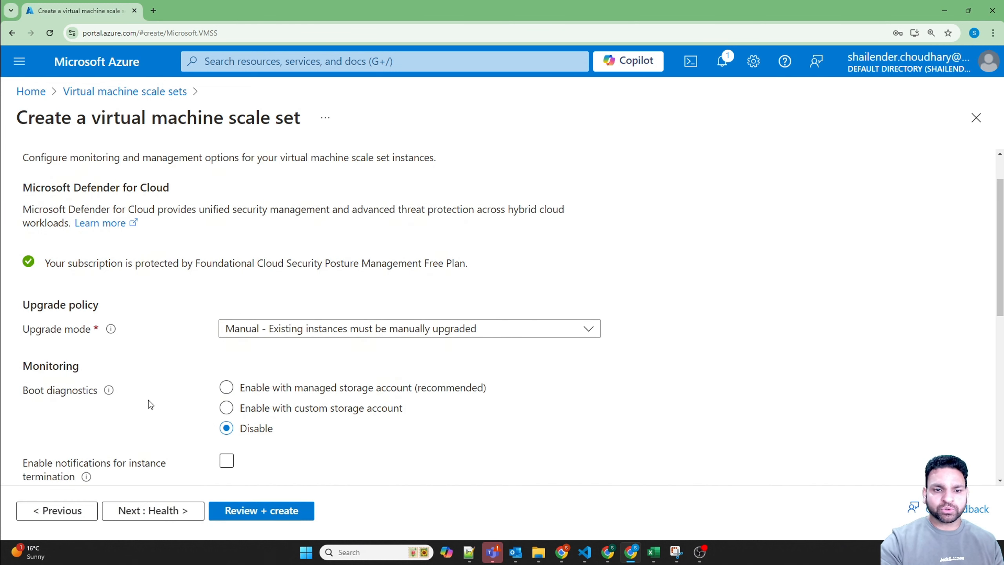
{"action": "scroll", "coordinate": [146, 438], "scroll_direction": "down", "scroll_amount": 5}
{"action": "left_click", "coordinate": [160, 509]}
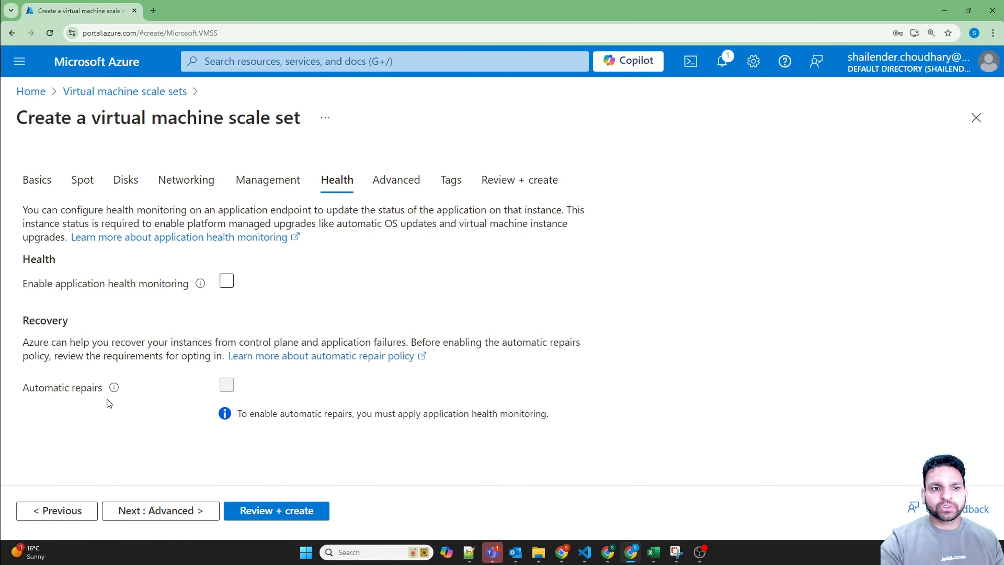
{"action": "left_click", "coordinate": [160, 512]}
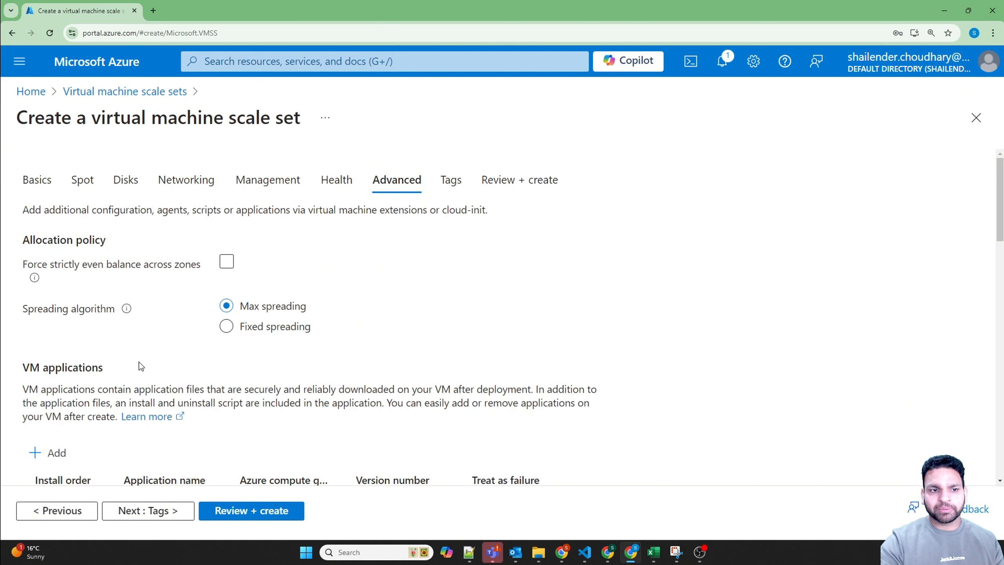
Step: Read the explanation of the spreading algorithm and compare the Max spreading and Fixed spreading options
{"action": "left_click_drag", "start_coordinate": [27, 313], "coordinate": [117, 323]}
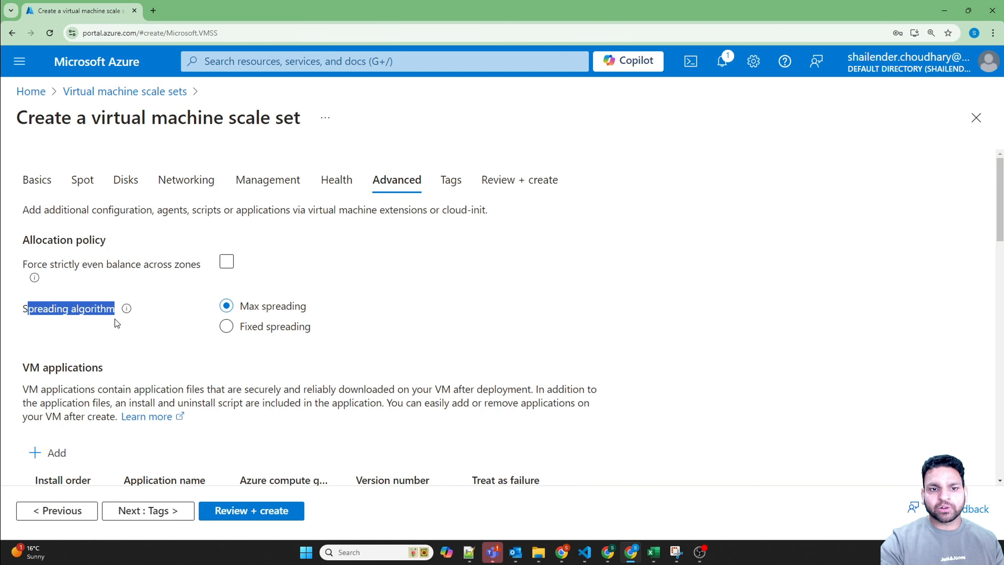
{"action": "left_click", "coordinate": [127, 309]}
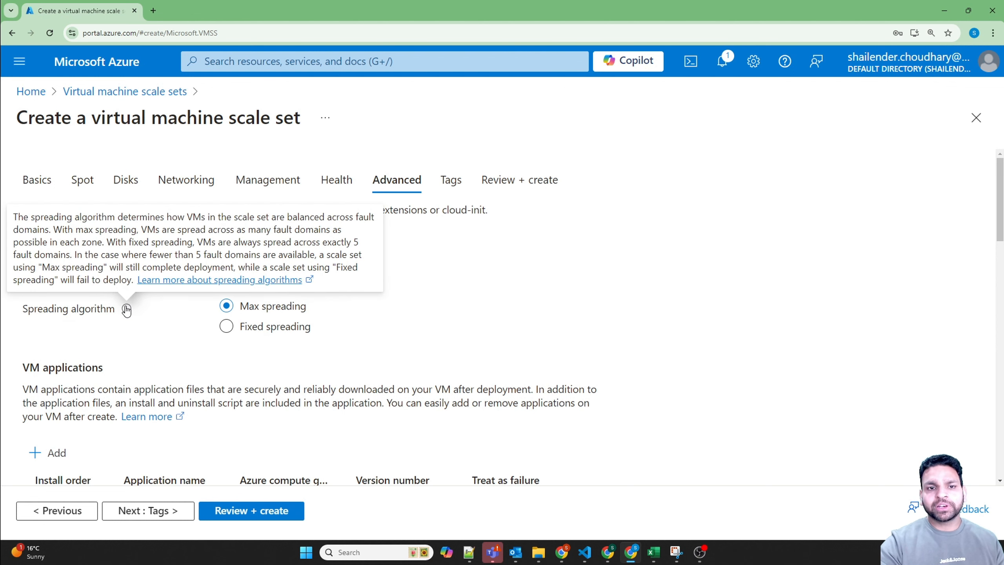
{"action": "left_click", "coordinate": [160, 332]}
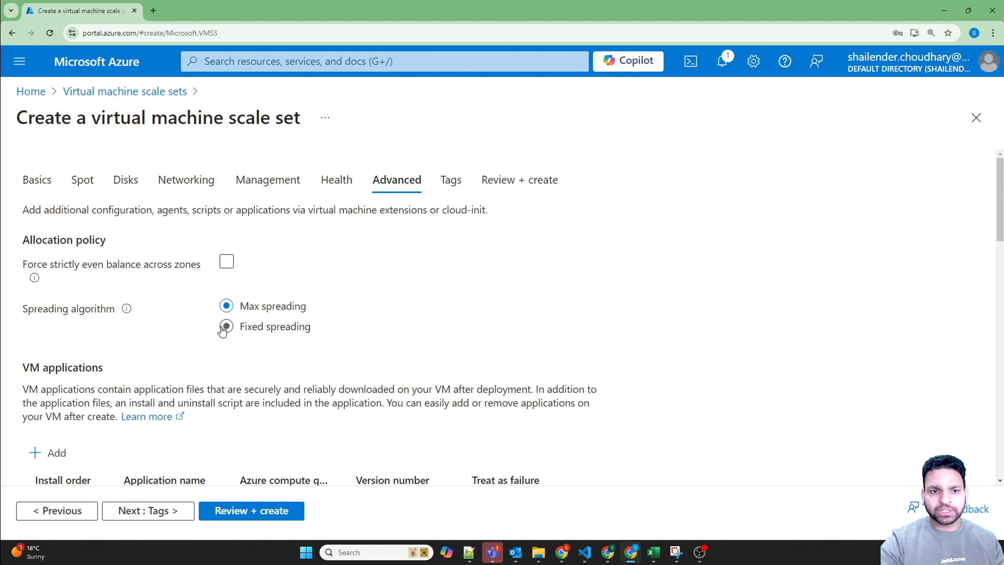
{"action": "left_click_drag", "start_coordinate": [310, 307], "coordinate": [261, 306]}
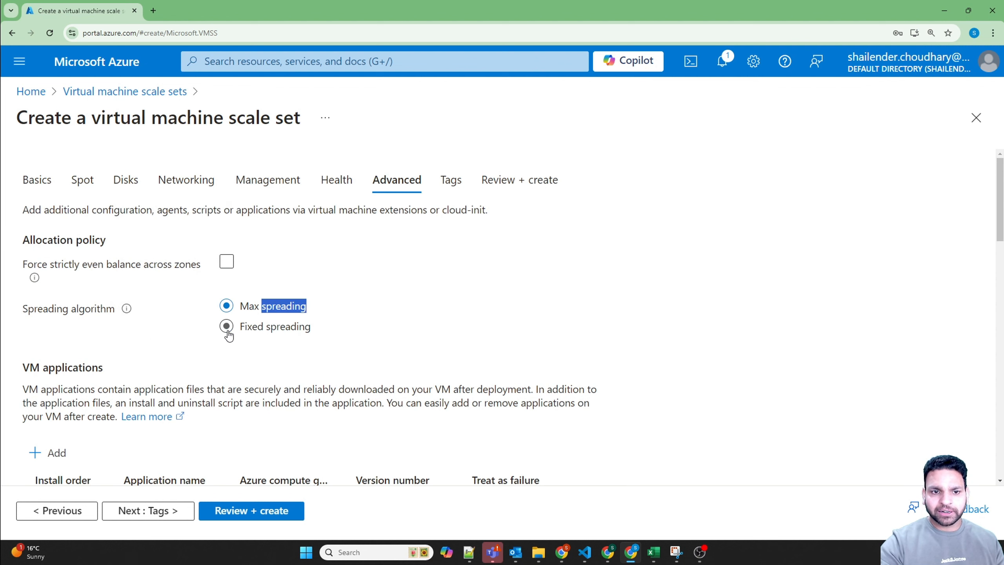
Step: Try Fixed spreading, read its availability zone and fault domain notes, and switch back to Max spreading
{"action": "left_click", "coordinate": [227, 327]}
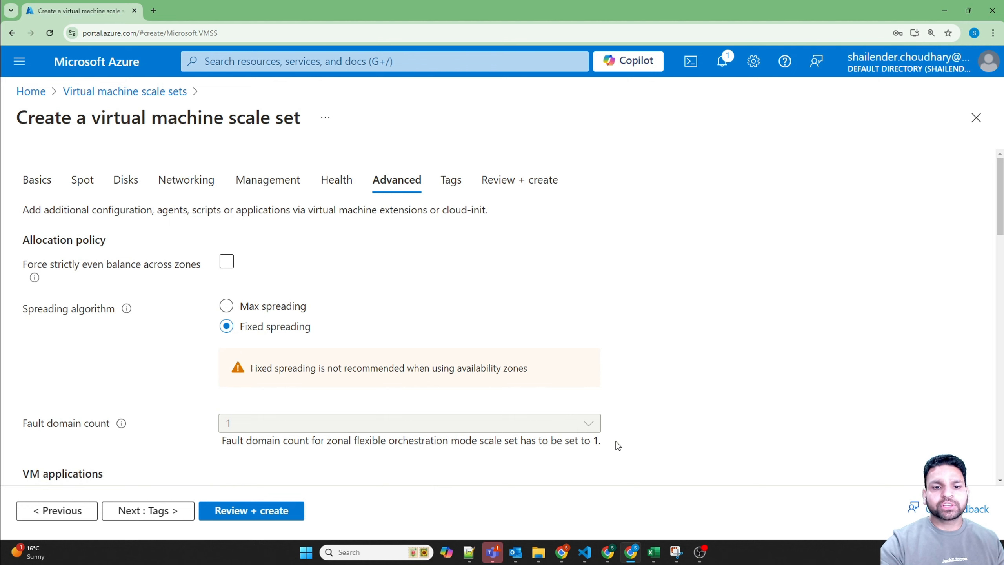
{"action": "left_click_drag", "start_coordinate": [221, 441], "coordinate": [327, 442]}
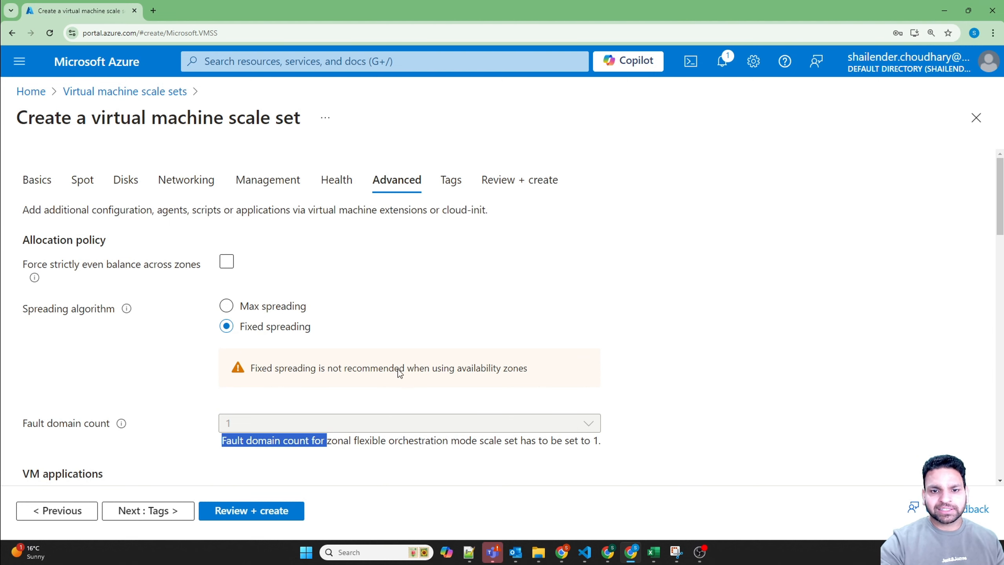
{"action": "left_click_drag", "start_coordinate": [457, 369], "coordinate": [528, 368]}
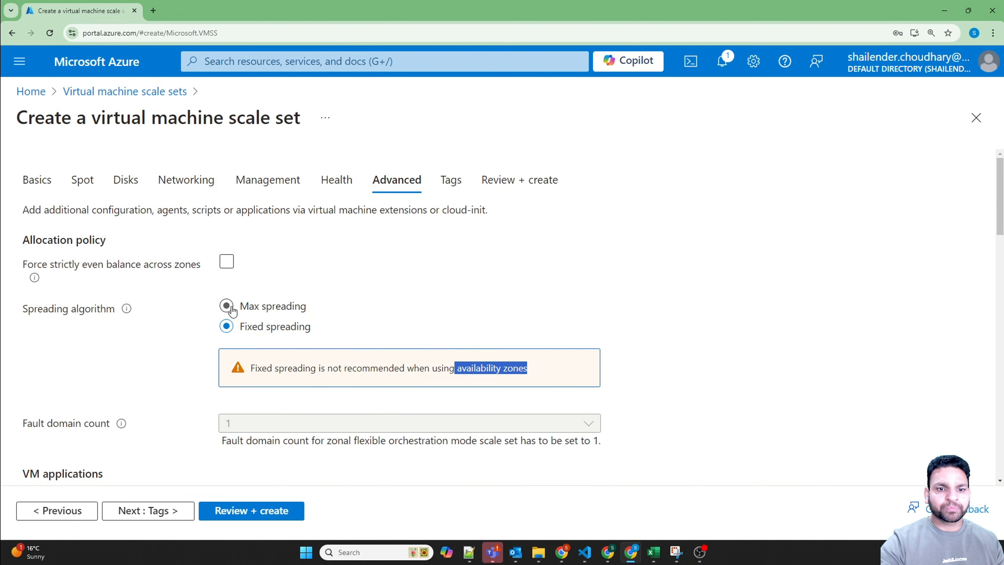
{"action": "left_click", "coordinate": [227, 306]}
Step: Leave the VM applications and tags empty, validate the configuration, and create the vmss01 scale set
{"action": "scroll", "coordinate": [389, 329], "scroll_direction": "down", "scroll_amount": 4}
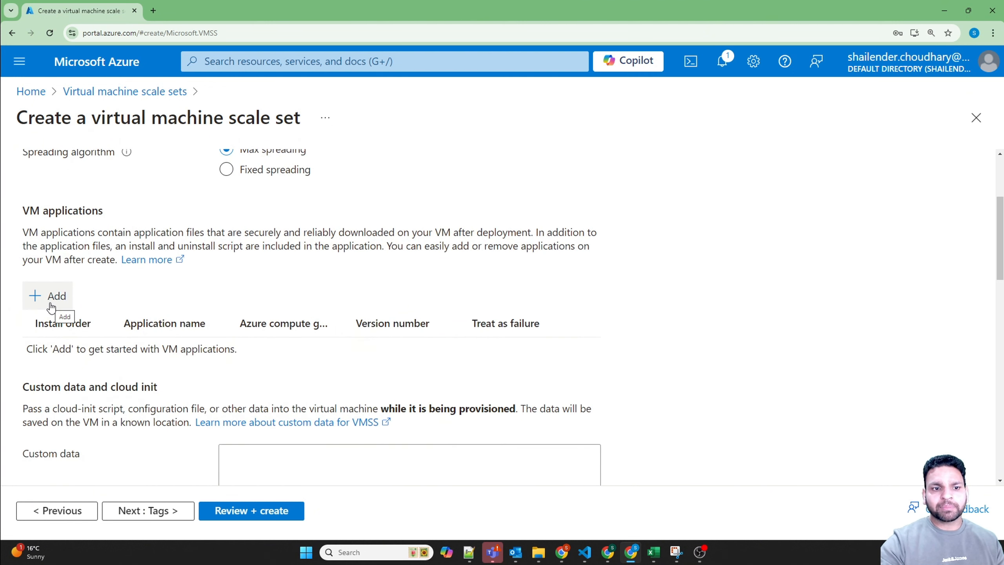
{"action": "left_click", "coordinate": [160, 512]}
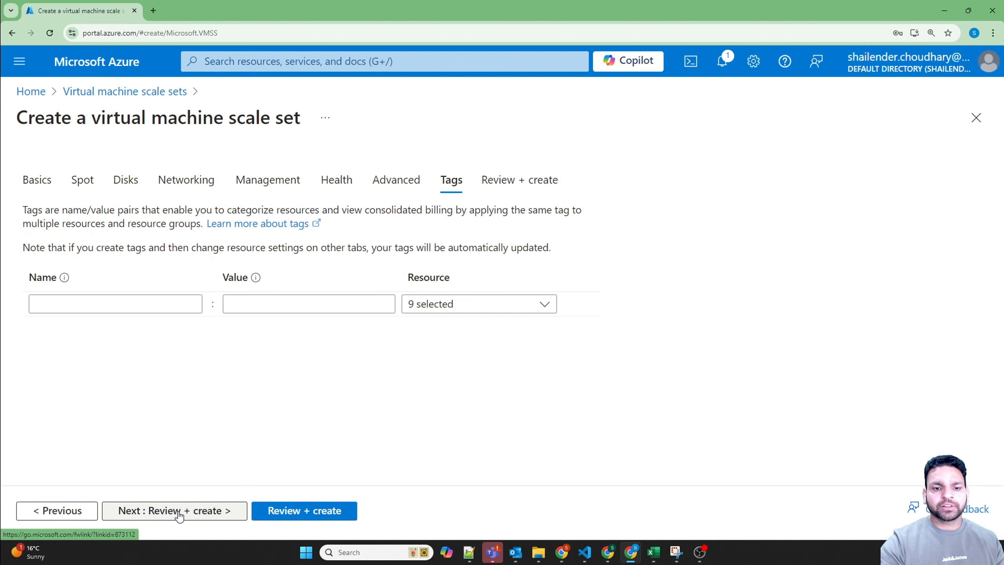
{"action": "left_click", "coordinate": [177, 514]}
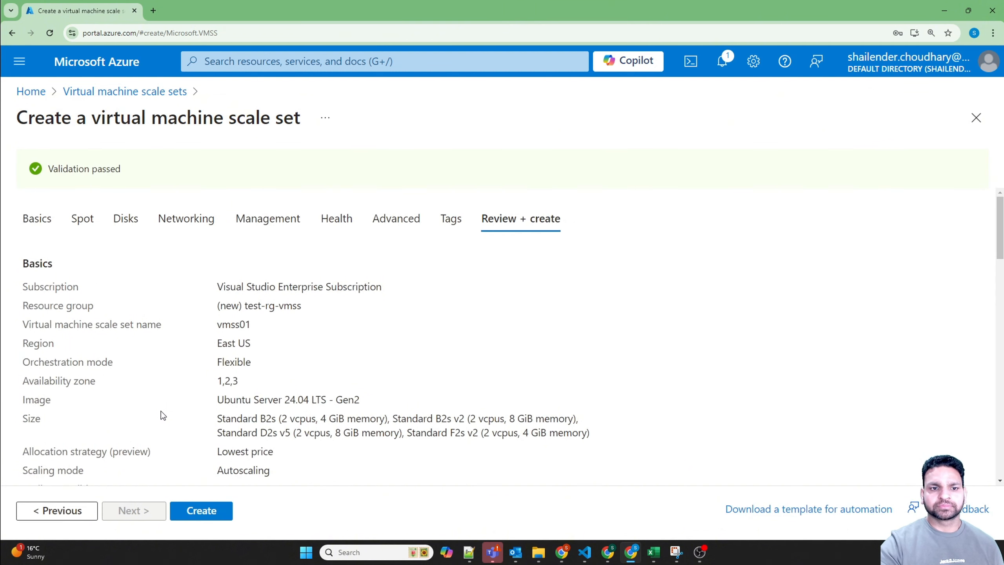
{"action": "left_click", "coordinate": [216, 518]}
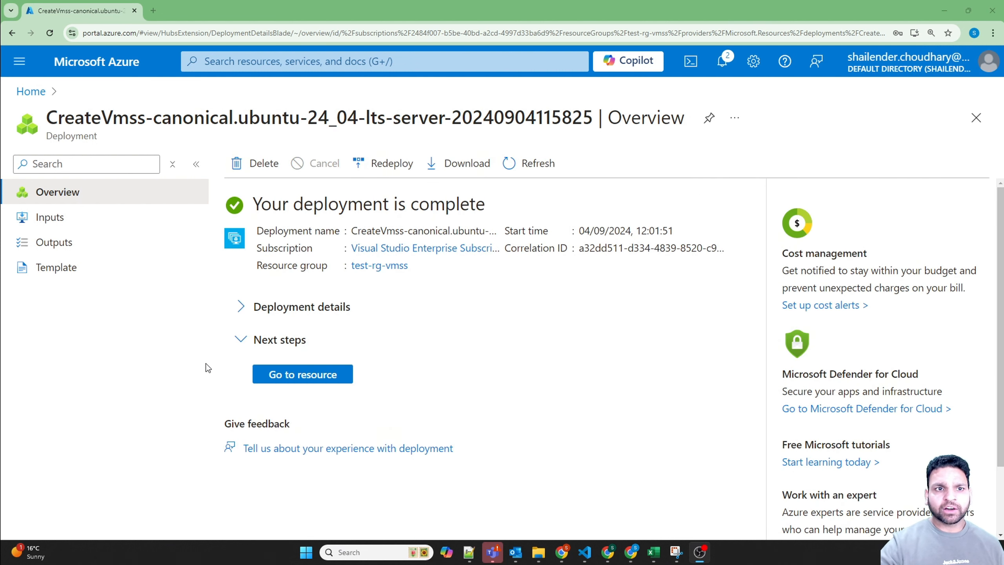
Step: Expand the deployment details and review the types of the deployed resources
{"action": "left_click", "coordinate": [241, 307]}
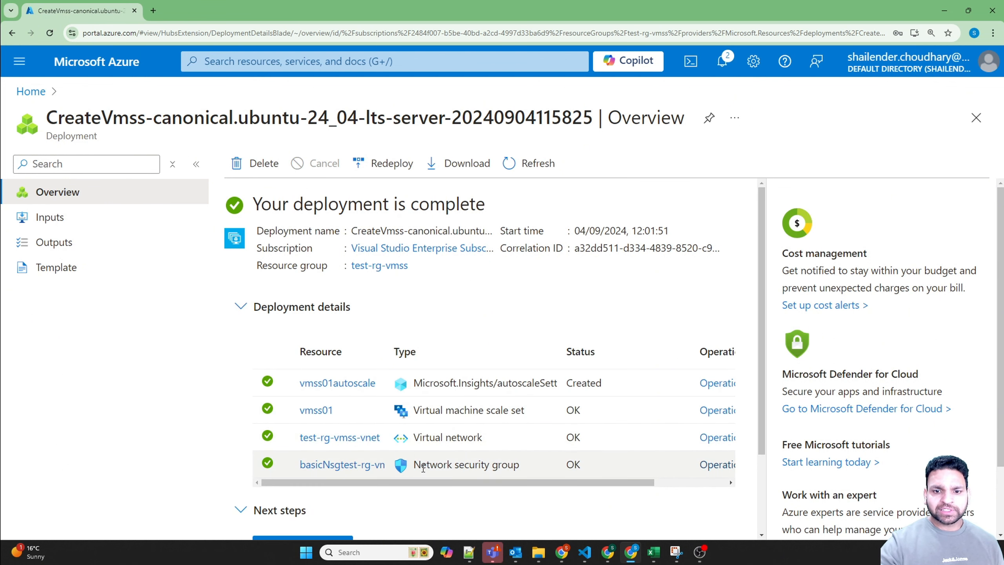
{"action": "left_click_drag", "start_coordinate": [415, 465], "coordinate": [413, 439]}
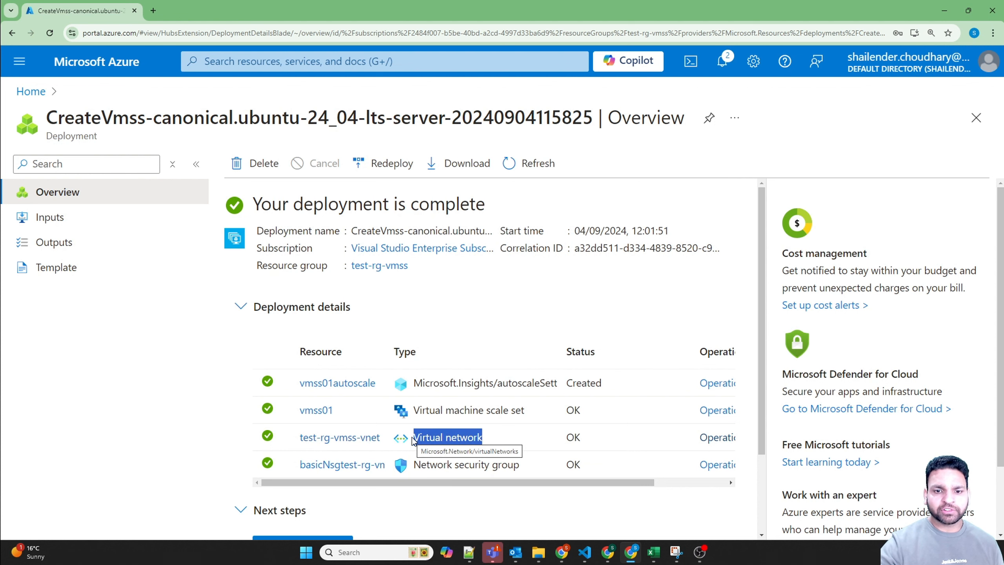
{"action": "left_click", "coordinate": [427, 410]}
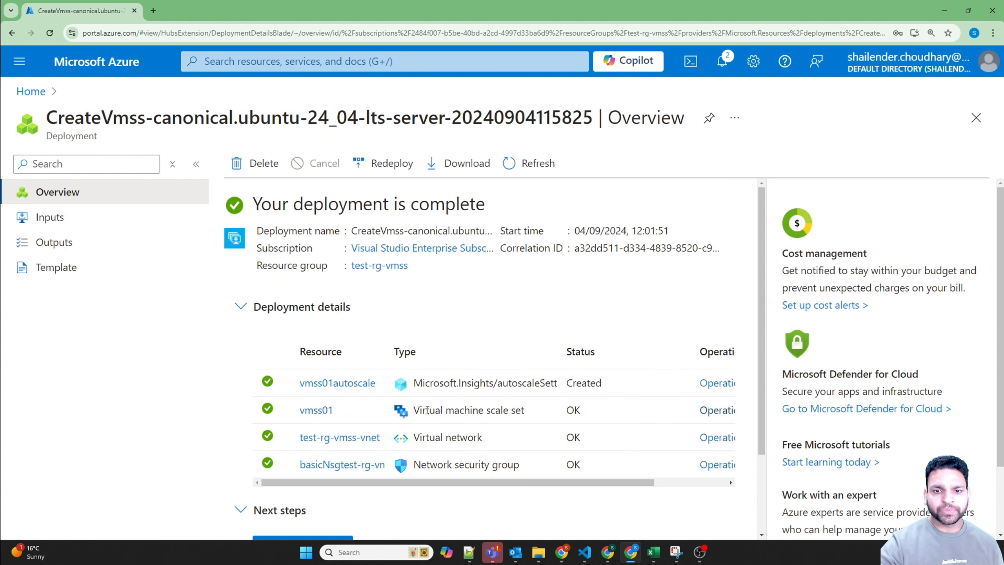
{"action": "left_click_drag", "start_coordinate": [428, 410], "coordinate": [547, 383]}
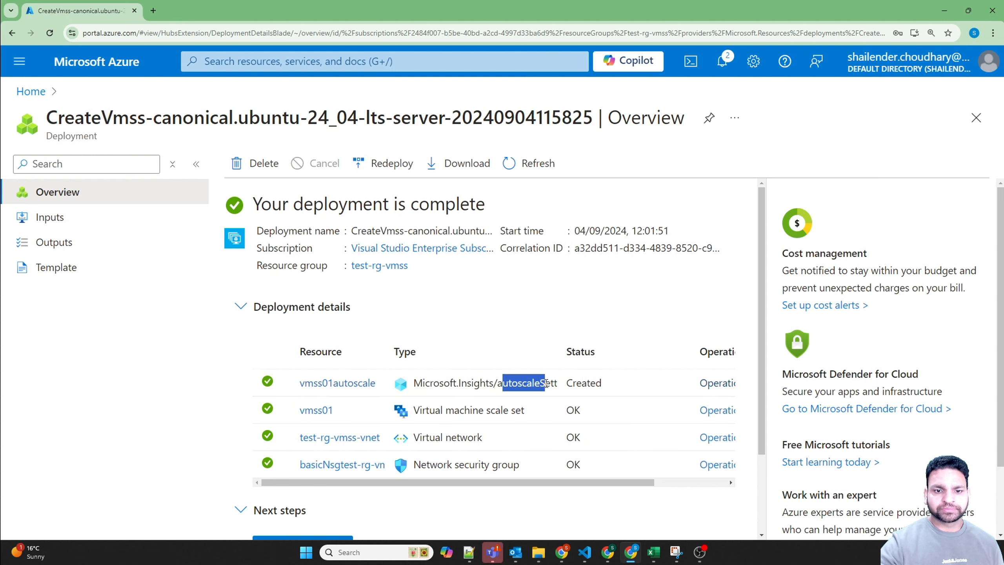
{"action": "scroll", "coordinate": [217, 446], "scroll_direction": "down", "scroll_amount": 3}
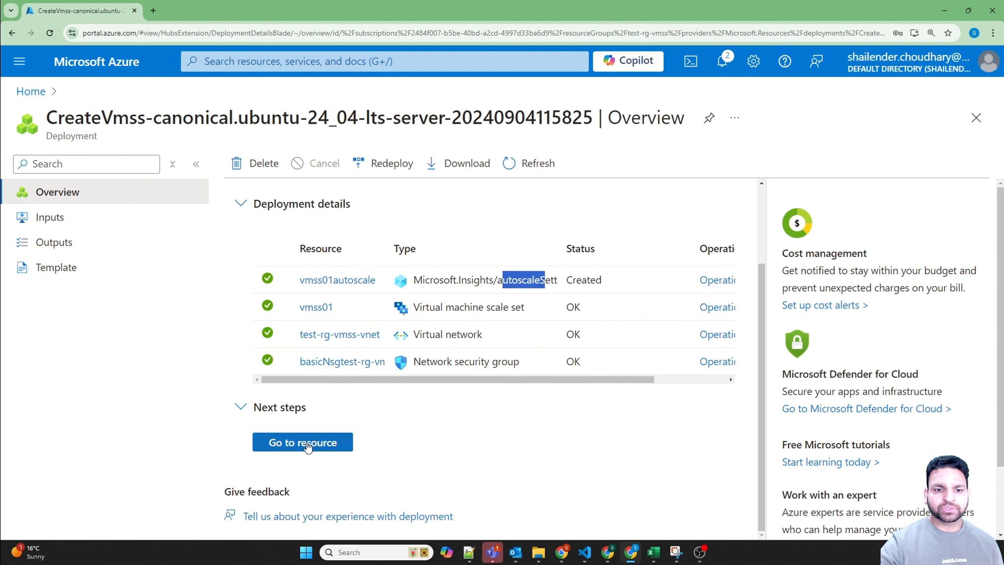
Step: Go to the deployed vmss01 resource, check its size information, and list its instances
{"action": "left_click", "coordinate": [304, 440]}
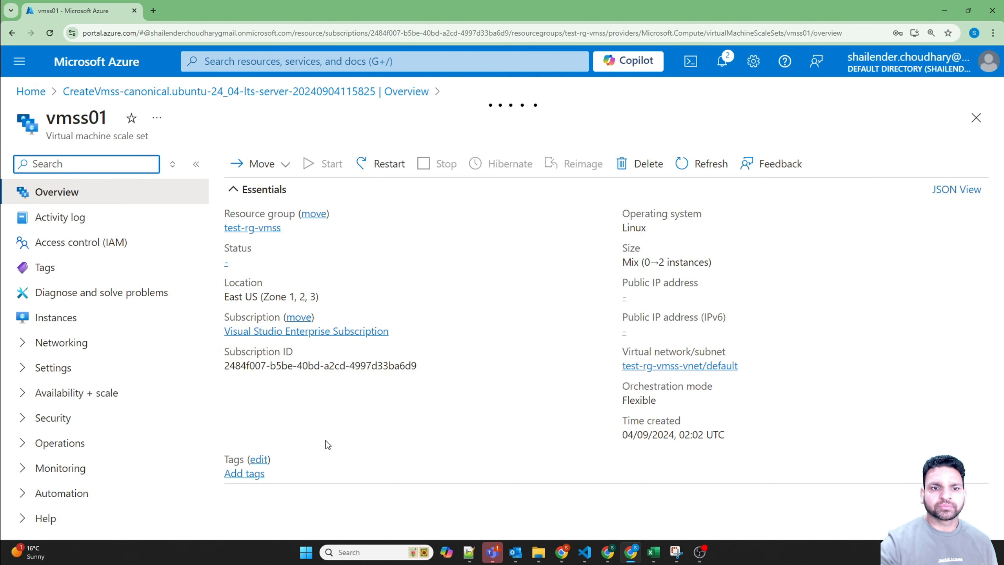
{"action": "left_click_drag", "start_coordinate": [640, 263], "coordinate": [696, 266]}
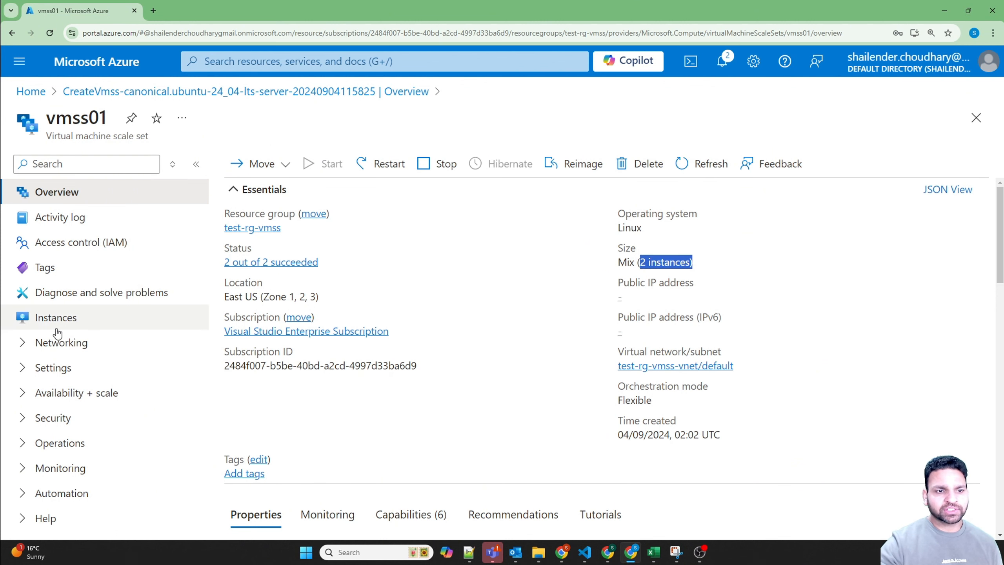
{"action": "left_click", "coordinate": [44, 322]}
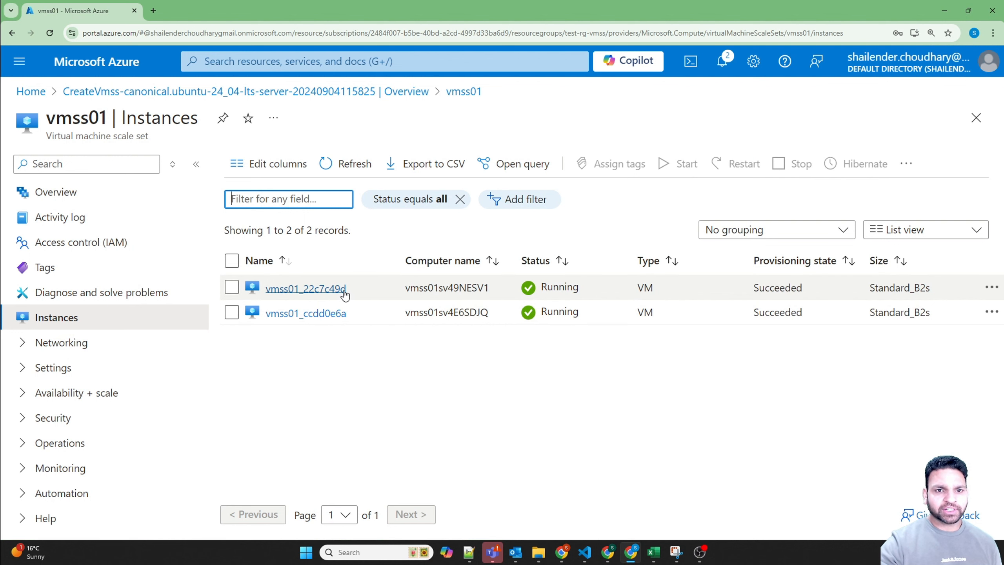
Step: Set the default scale condition of vmss01 to a specific instance count of 4, save it, and check the instances list
{"action": "left_click", "coordinate": [67, 417]}
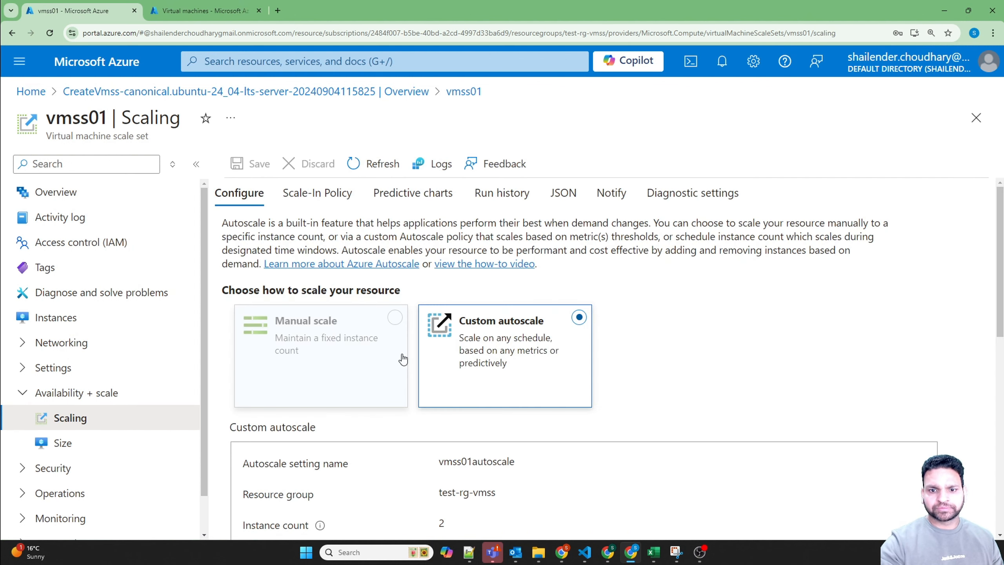
{"action": "scroll", "coordinate": [343, 389], "scroll_direction": "down", "scroll_amount": 8}
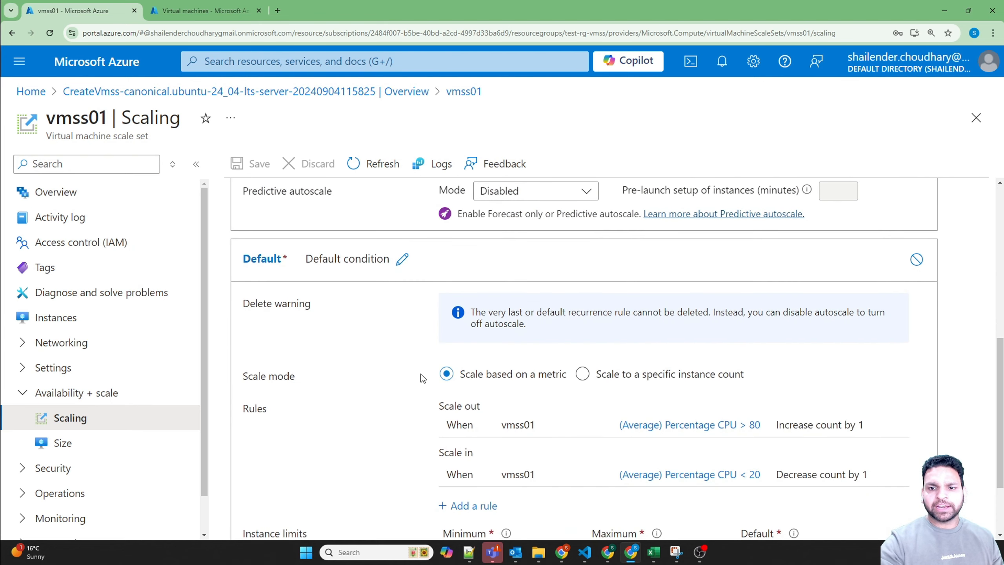
{"action": "left_click", "coordinate": [583, 375]}
{"action": "left_click", "coordinate": [472, 450]}
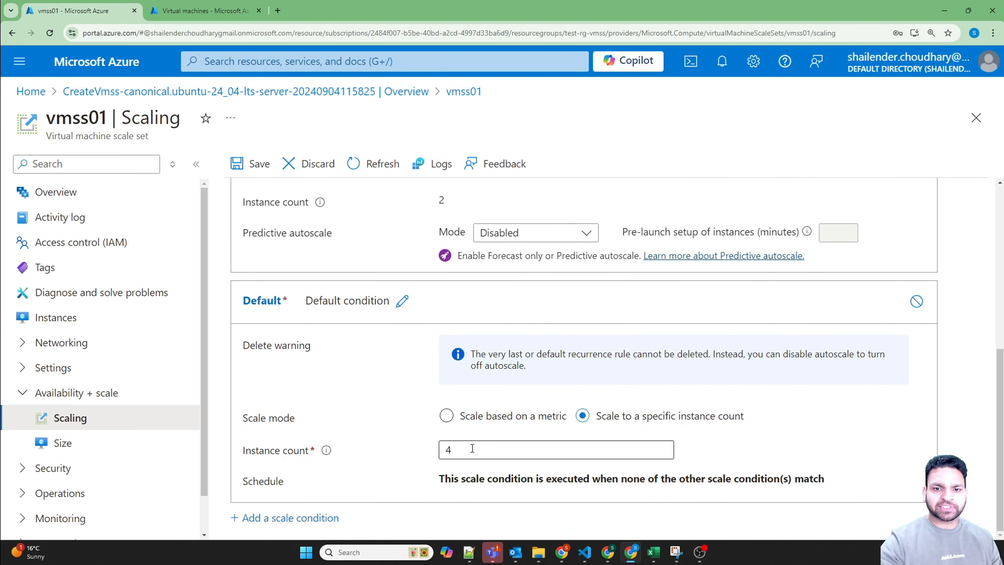
{"action": "key", "text": "BackSpace"}
{"action": "type", "text": "2"}
{"action": "left_click_drag", "start_coordinate": [458, 450], "coordinate": [427, 451]}
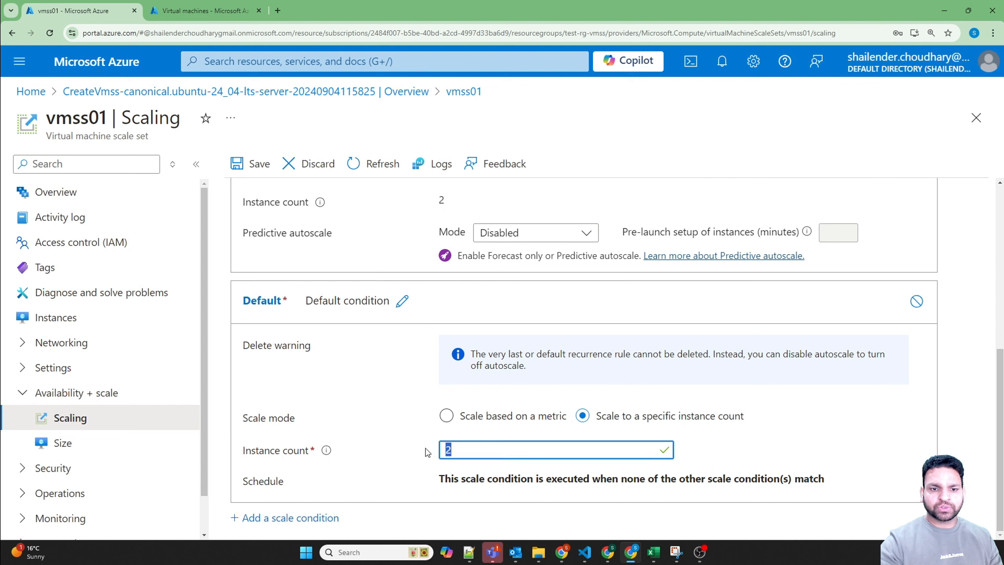
{"action": "type", "text": "4"}
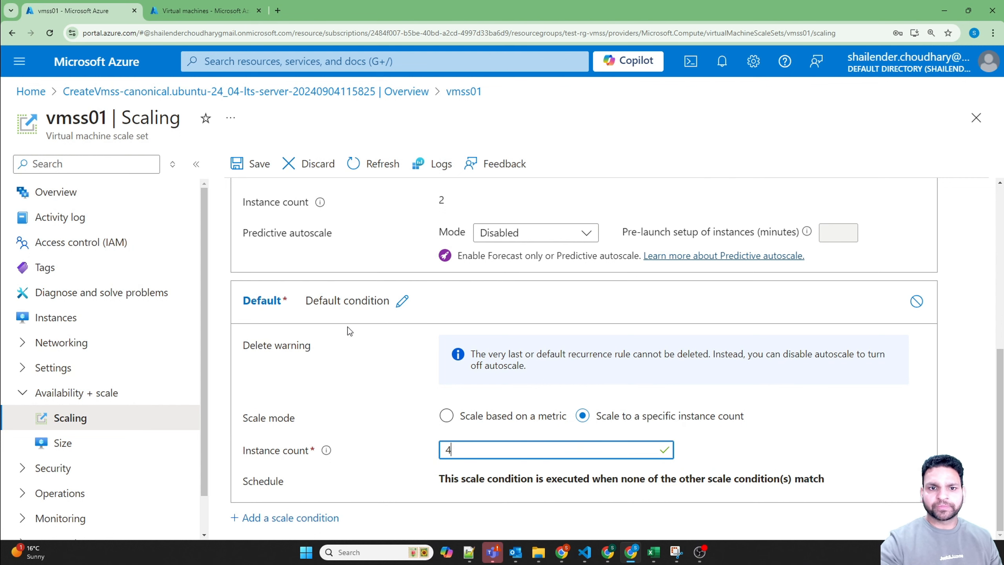
{"action": "left_click", "coordinate": [253, 163]}
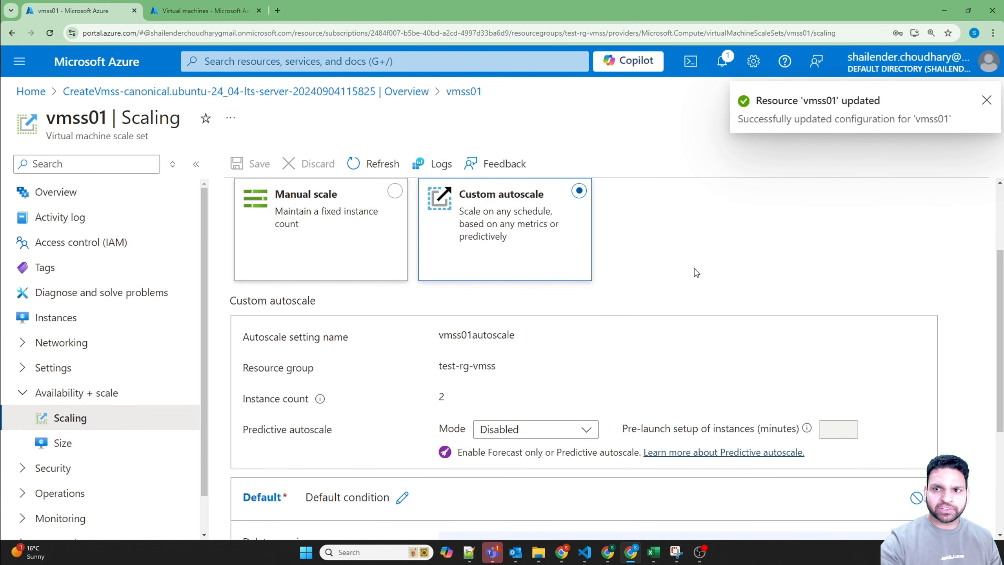
{"action": "left_click", "coordinate": [75, 324]}
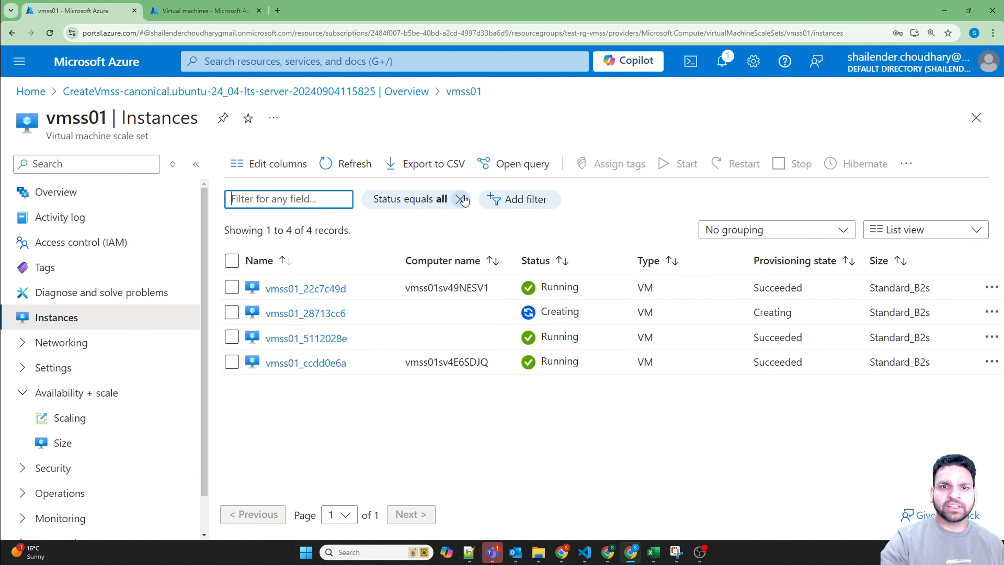
Step: Refresh the vmss01 instances list and check the size assigned to the instances
{"action": "left_click", "coordinate": [362, 174]}
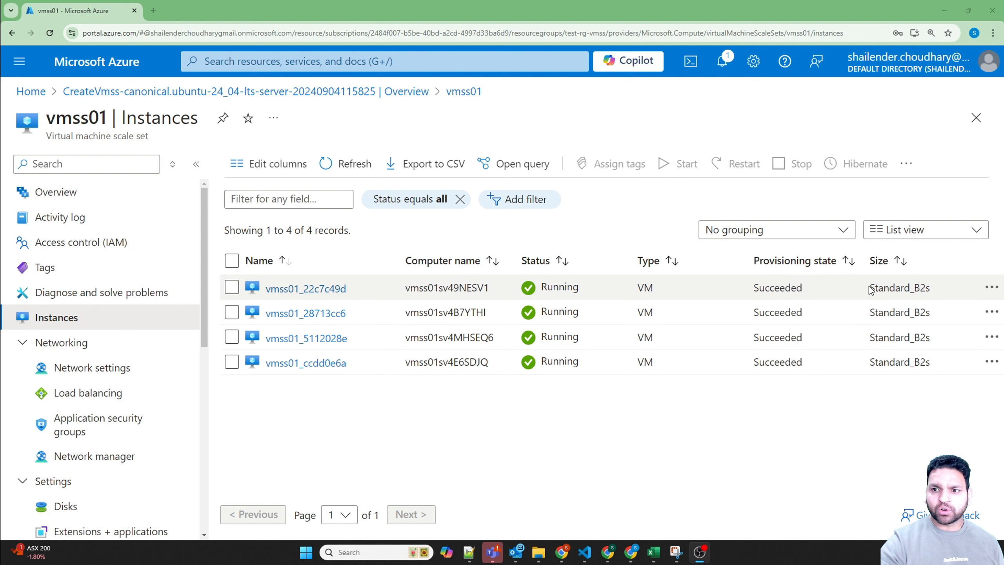
{"action": "left_click_drag", "start_coordinate": [870, 288], "coordinate": [930, 289]}
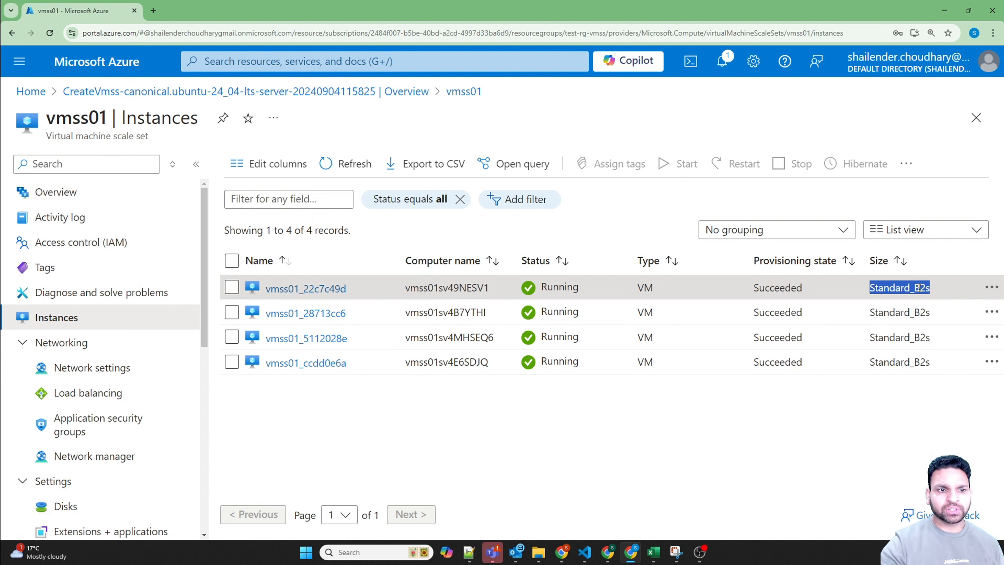
Step: Open the size settings of vmss01 and examine which VM sizes are selected and whether the scale set can be resized
{"action": "scroll", "coordinate": [94, 432], "scroll_direction": "down", "scroll_amount": 5}
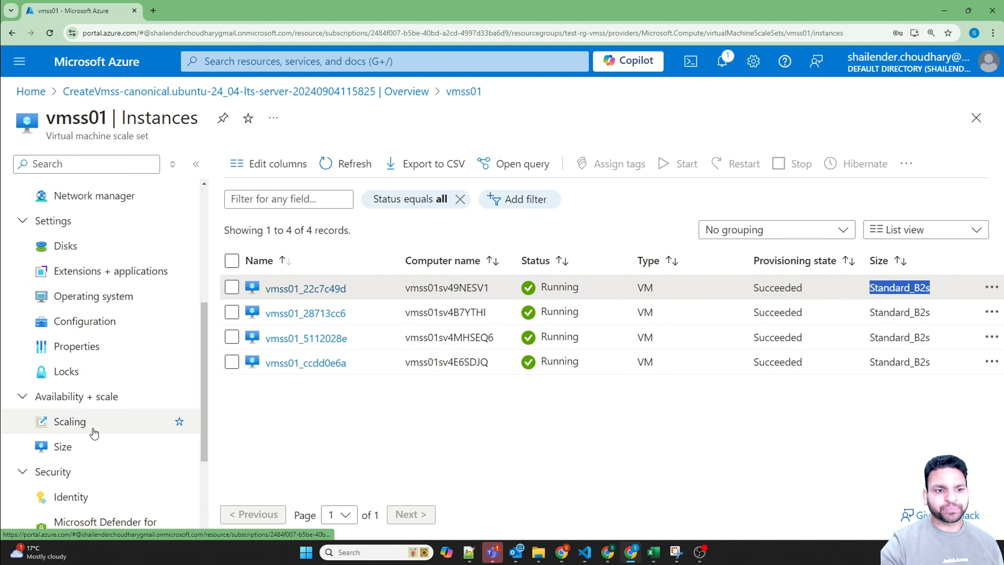
{"action": "left_click", "coordinate": [68, 446]}
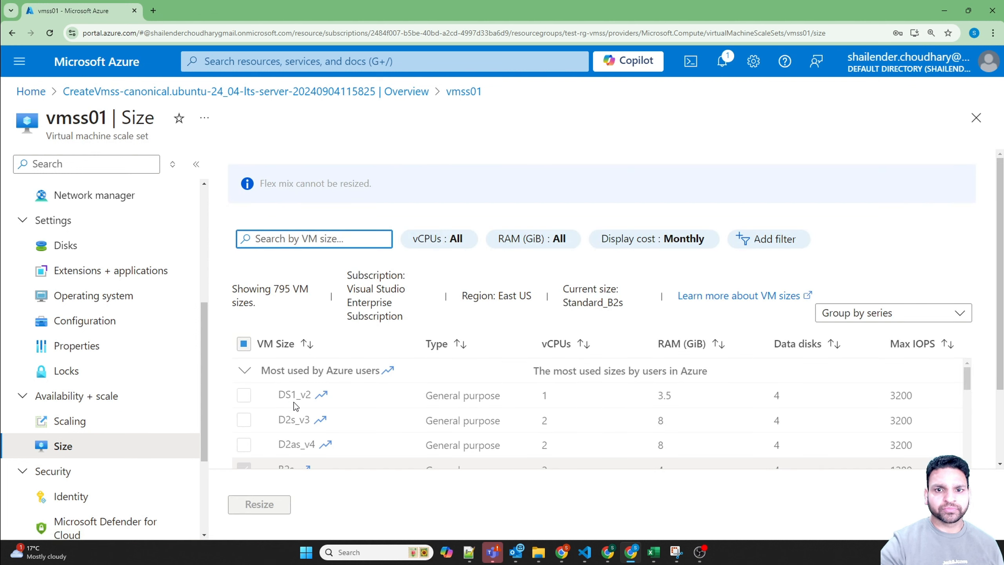
{"action": "scroll", "coordinate": [292, 397], "scroll_direction": "down", "scroll_amount": 3}
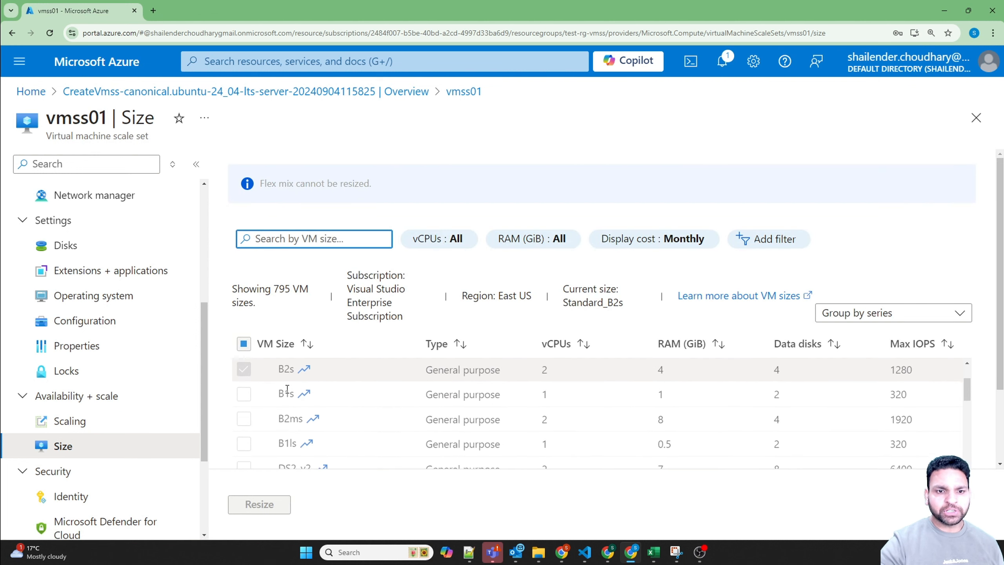
{"action": "scroll", "coordinate": [287, 389], "scroll_direction": "down", "scroll_amount": 10}
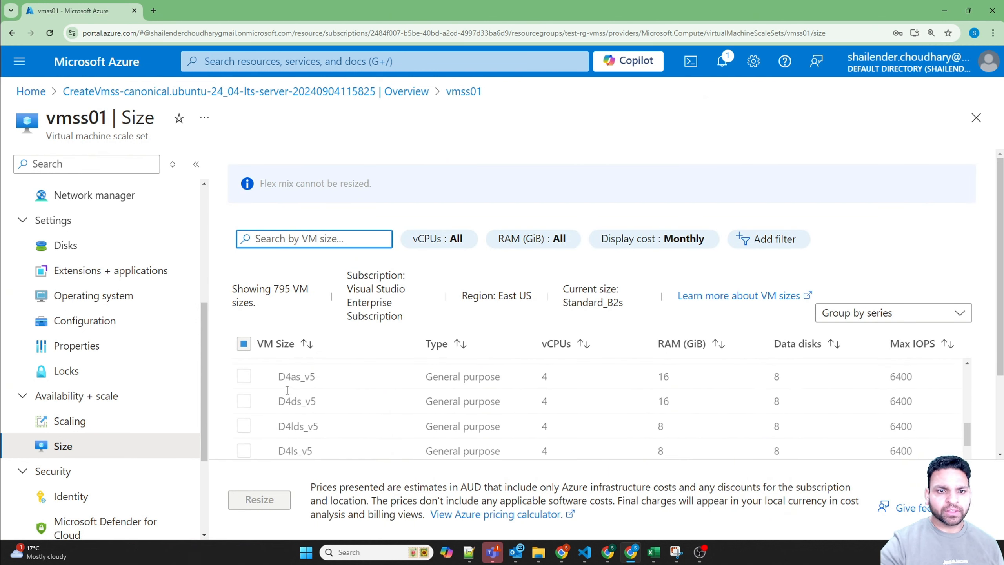
{"action": "scroll", "coordinate": [287, 389], "scroll_direction": "up", "scroll_amount": 1}
{"action": "scroll", "coordinate": [304, 405], "scroll_direction": "down", "scroll_amount": 2}
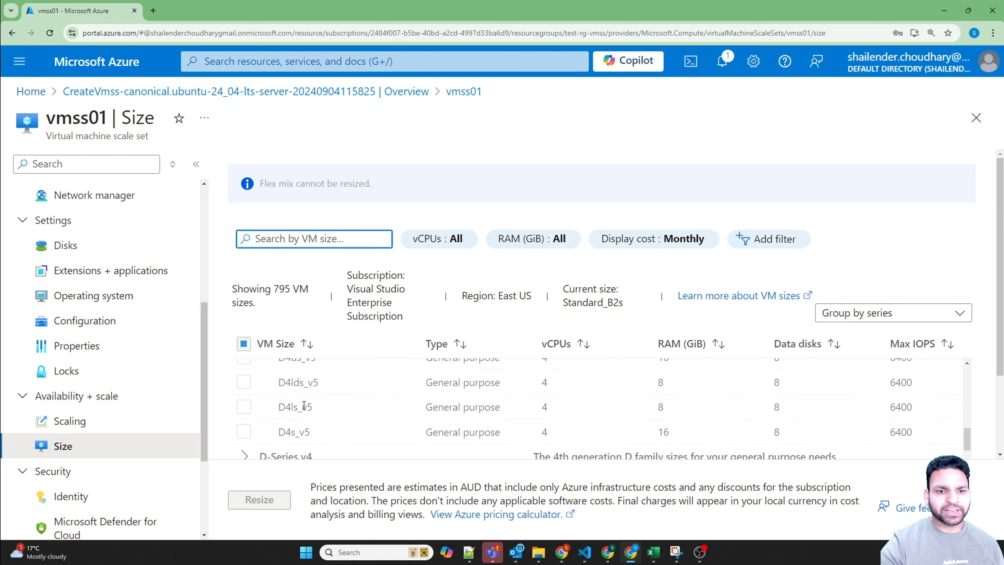
{"action": "scroll", "coordinate": [304, 405], "scroll_direction": "down", "scroll_amount": 5}
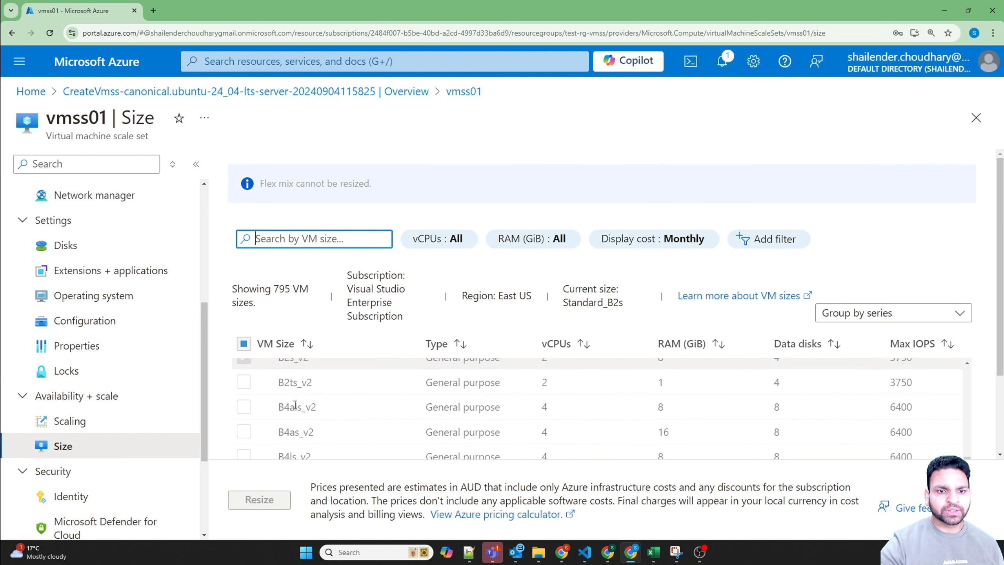
{"action": "scroll", "coordinate": [295, 404], "scroll_direction": "up", "scroll_amount": 2}
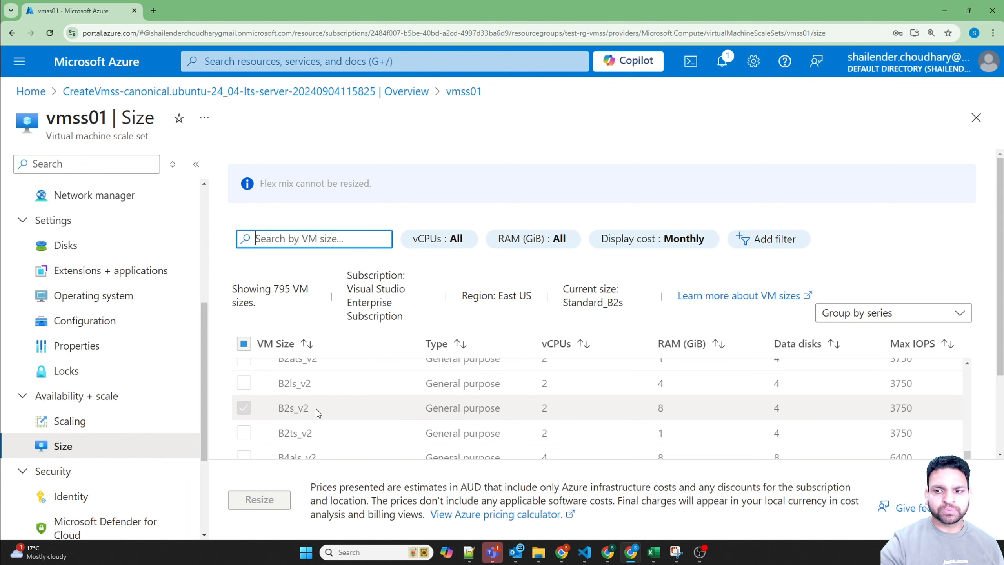
{"action": "scroll", "coordinate": [316, 409], "scroll_direction": "down", "scroll_amount": 4}
{"action": "scroll", "coordinate": [288, 397], "scroll_direction": "up", "scroll_amount": 1}
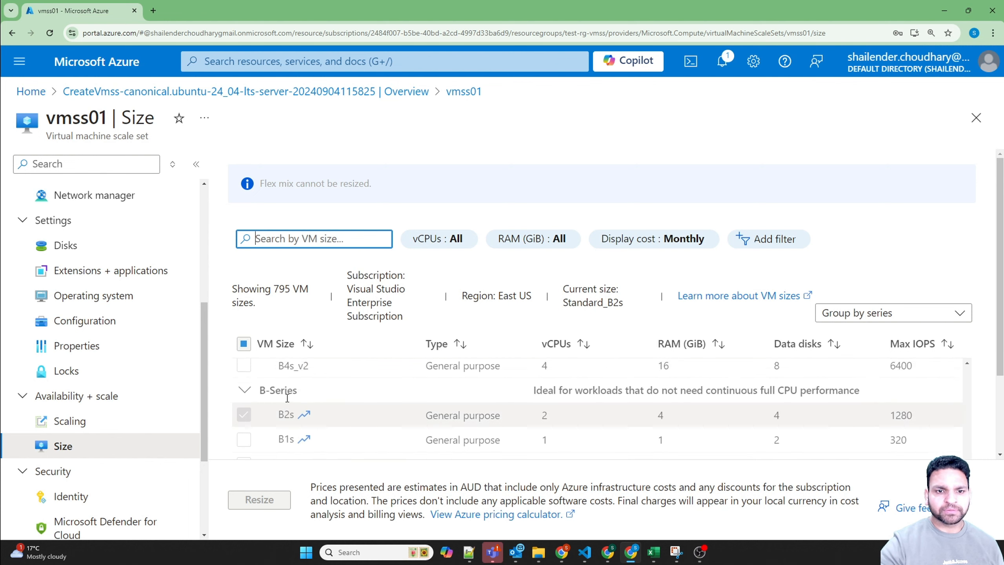
{"action": "scroll", "coordinate": [288, 397], "scroll_direction": "down", "scroll_amount": 6}
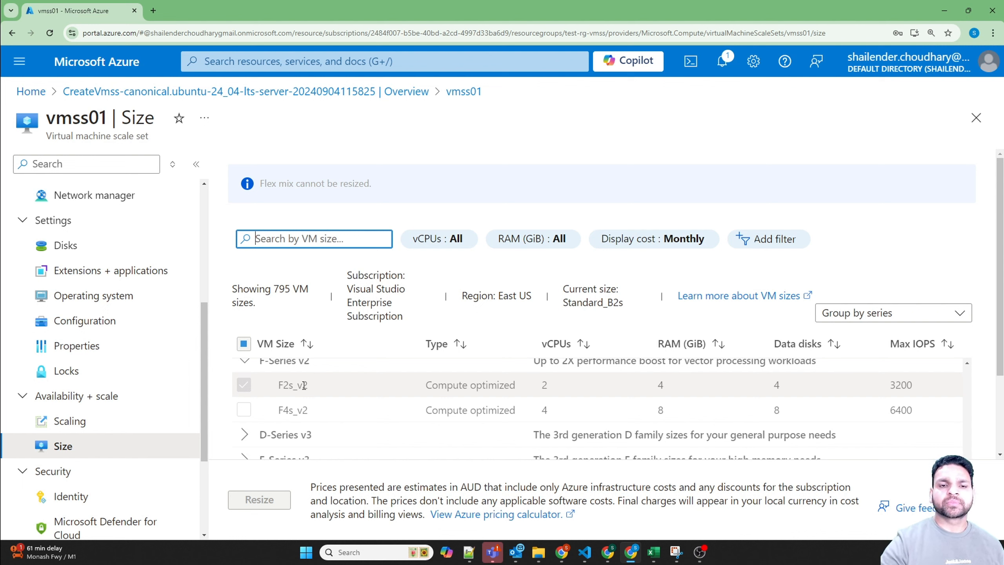
{"action": "left_click_drag", "start_coordinate": [259, 184], "coordinate": [369, 187]}
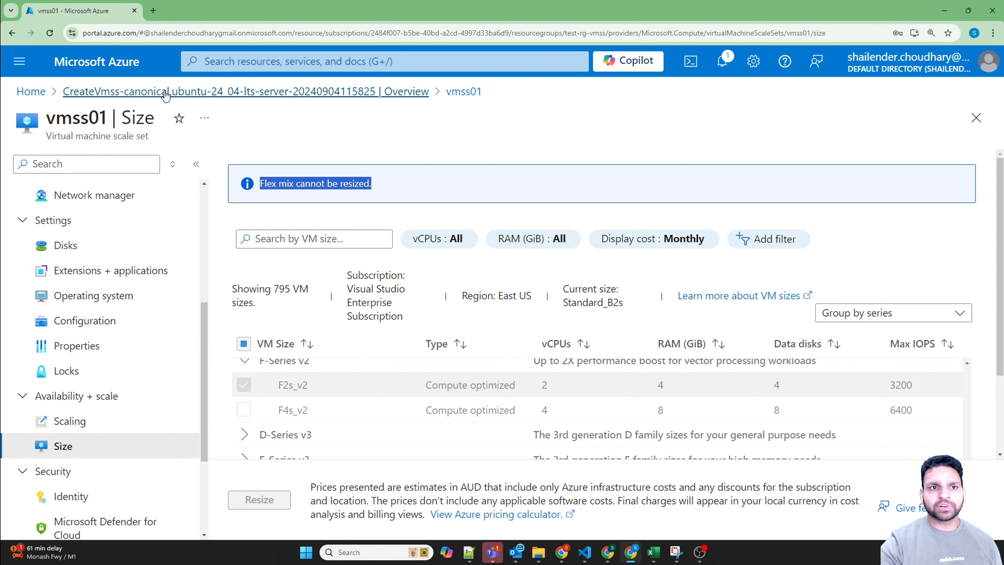
Step: Go to the Virtual machines list, replace its Public IP address column with Availability zone, and save the columns
{"action": "left_click", "coordinate": [257, 62]}
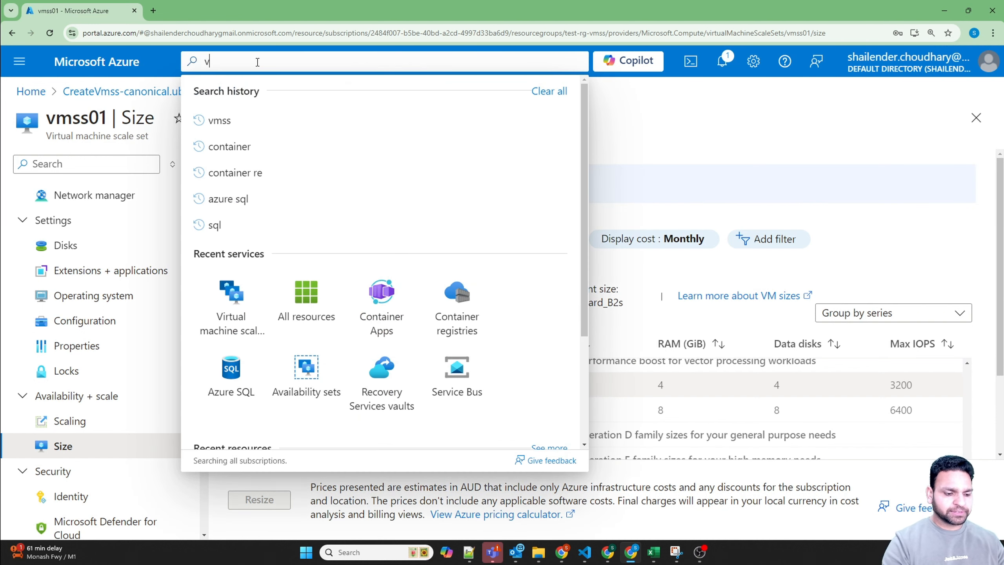
{"action": "type", "text": "virt"}
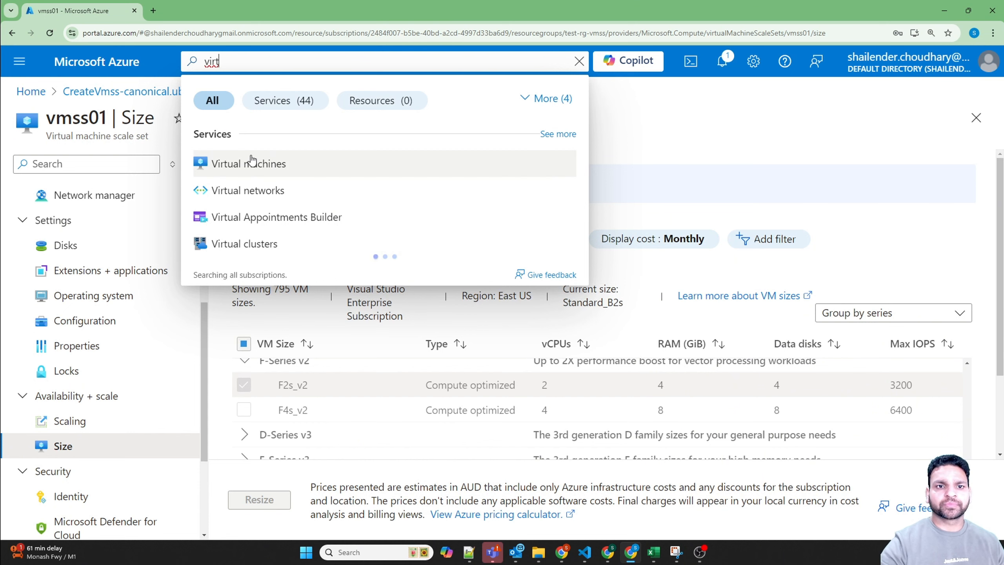
{"action": "left_click", "coordinate": [250, 163]}
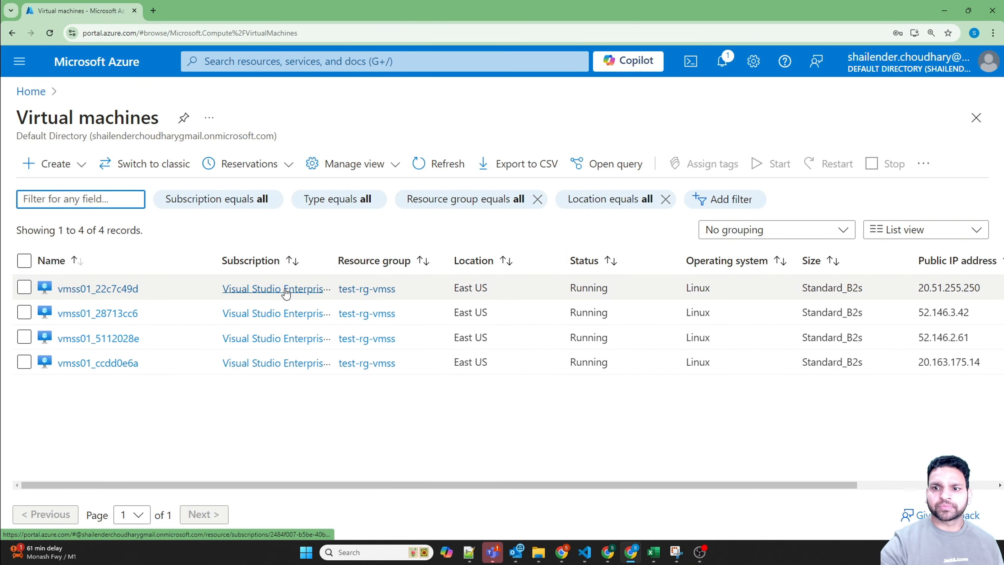
{"action": "left_click", "coordinate": [332, 167]}
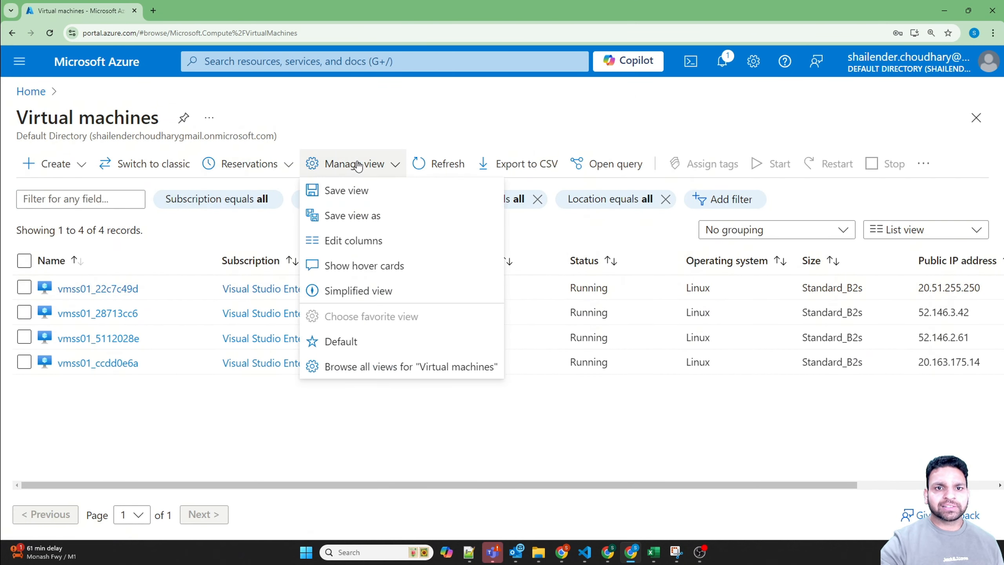
{"action": "left_click", "coordinate": [351, 241]}
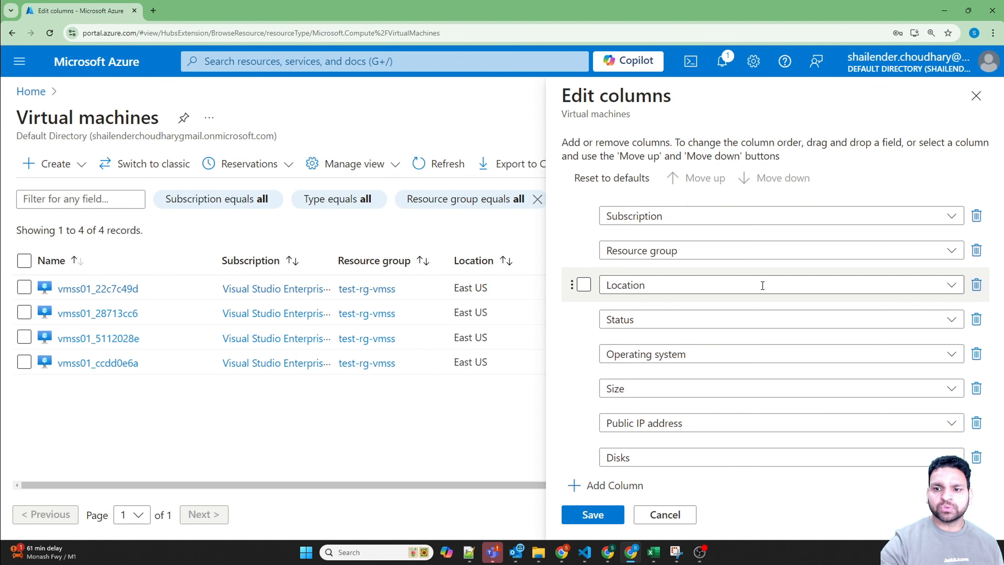
{"action": "left_click", "coordinate": [940, 423]}
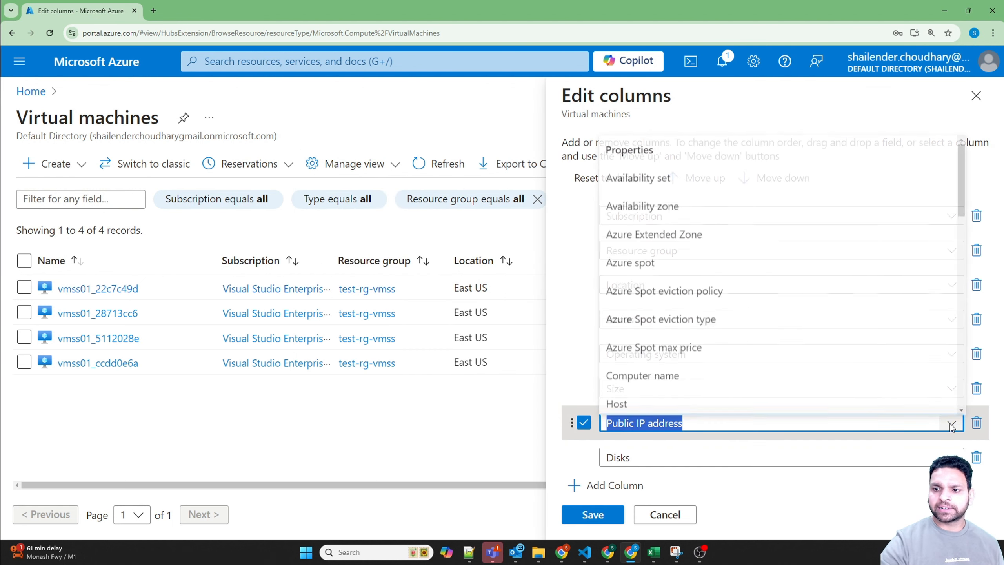
{"action": "left_click", "coordinate": [656, 204]}
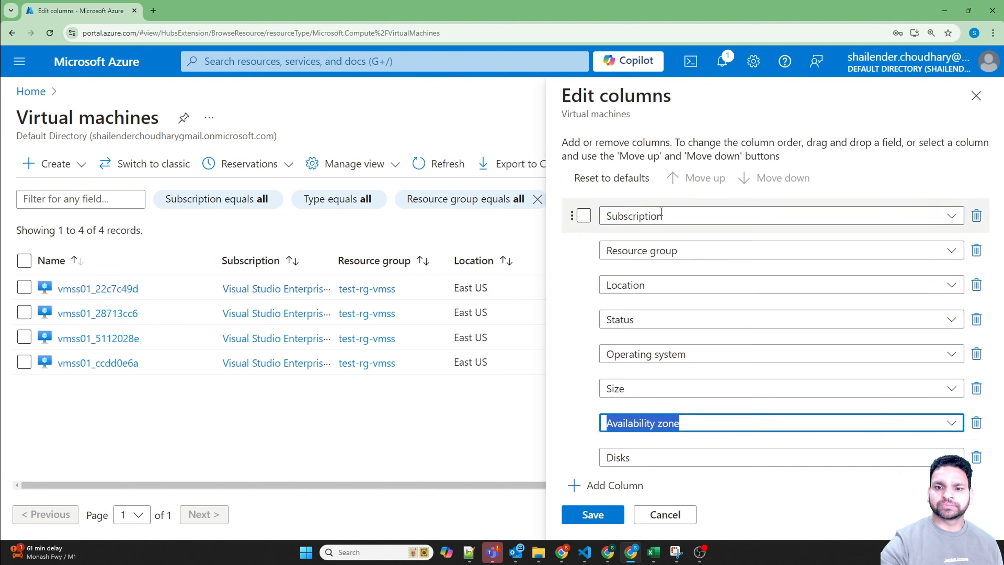
{"action": "left_click", "coordinate": [593, 514]}
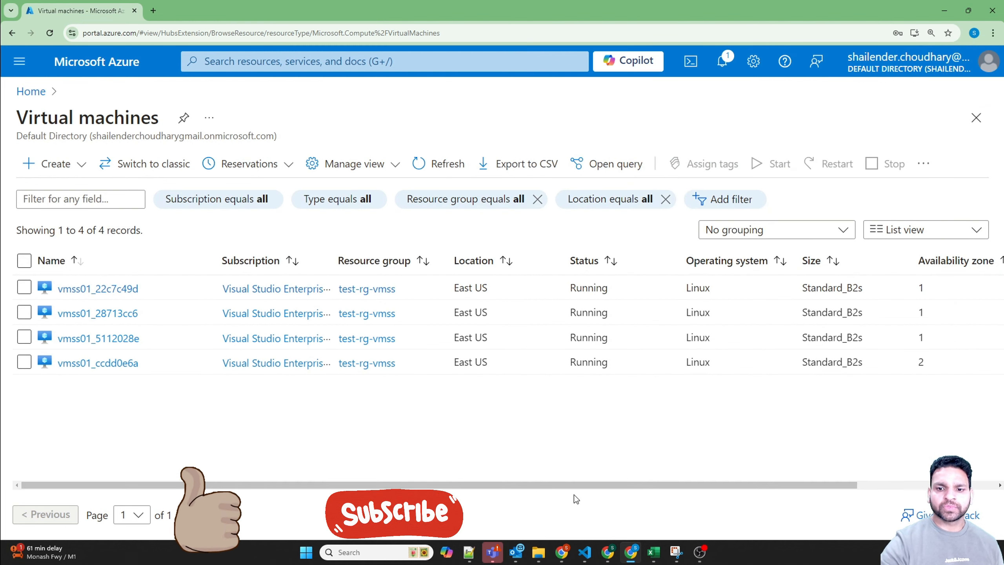
Step: Check the availability zone of each vmss01 virtual machine in the list
{"action": "mouse_move", "coordinate": [568, 486]}
{"action": "left_mouse_down"}
{"action": "mouse_move", "coordinate": [608, 486]}
{"action": "mouse_move", "coordinate": [561, 479]}
{"action": "left_mouse_up"}
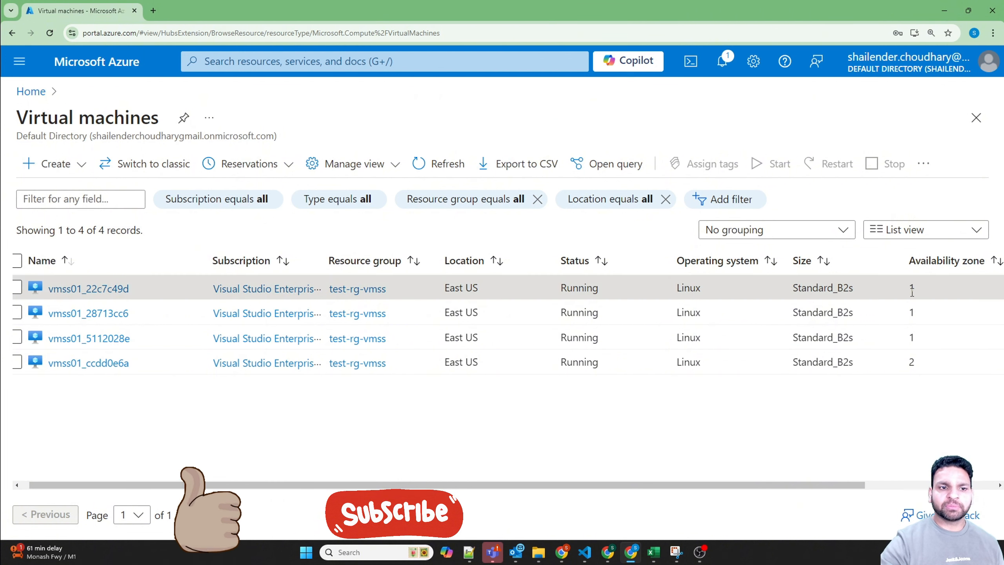
{"action": "mouse_move", "coordinate": [910, 285]}
{"action": "left_mouse_down"}
{"action": "mouse_move", "coordinate": [912, 344]}
{"action": "mouse_move", "coordinate": [918, 314]}
{"action": "mouse_move", "coordinate": [909, 286]}
{"action": "left_mouse_up"}
{"action": "left_click", "coordinate": [916, 342]}
{"action": "double_click", "coordinate": [910, 362]}
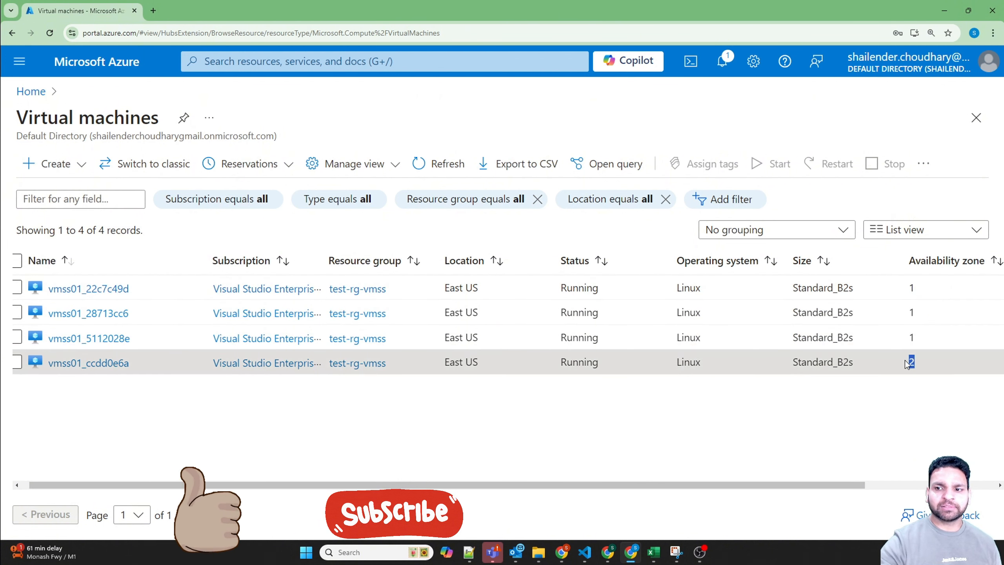
Step: Return to the vmss01 resource under Virtual machine scale sets and open its scaling settings
{"action": "left_click", "coordinate": [253, 61]}
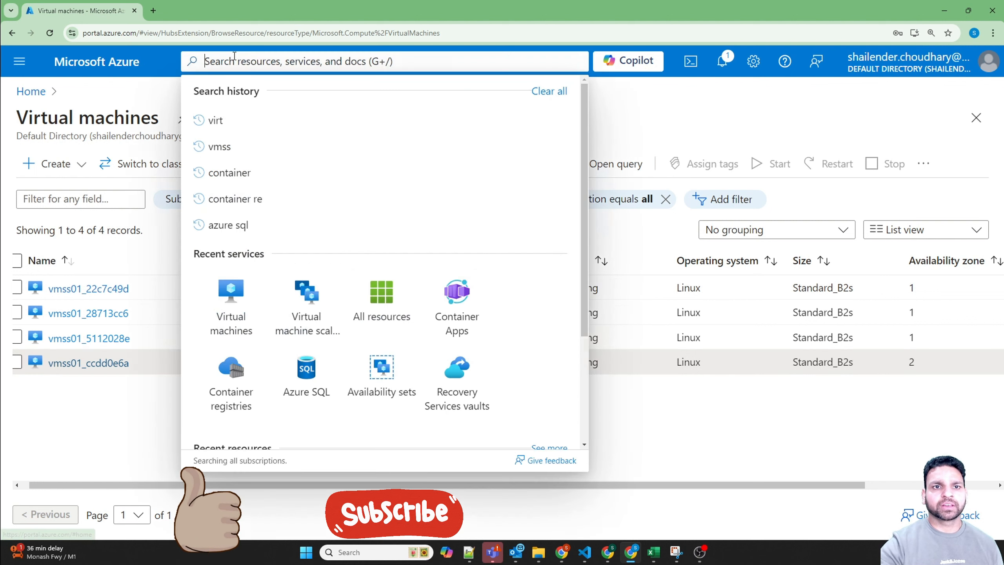
{"action": "left_click", "coordinate": [296, 312]}
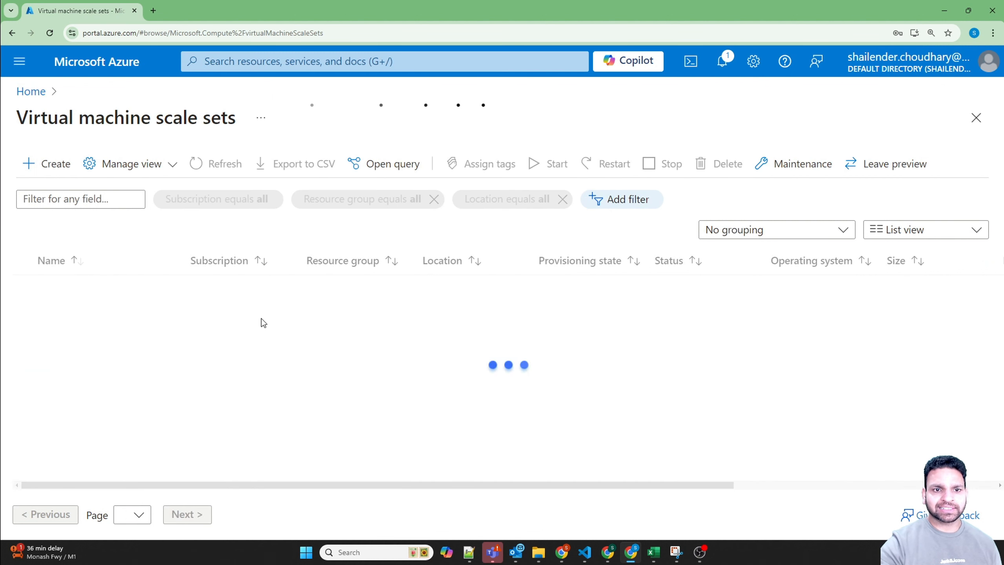
{"action": "left_click", "coordinate": [80, 291]}
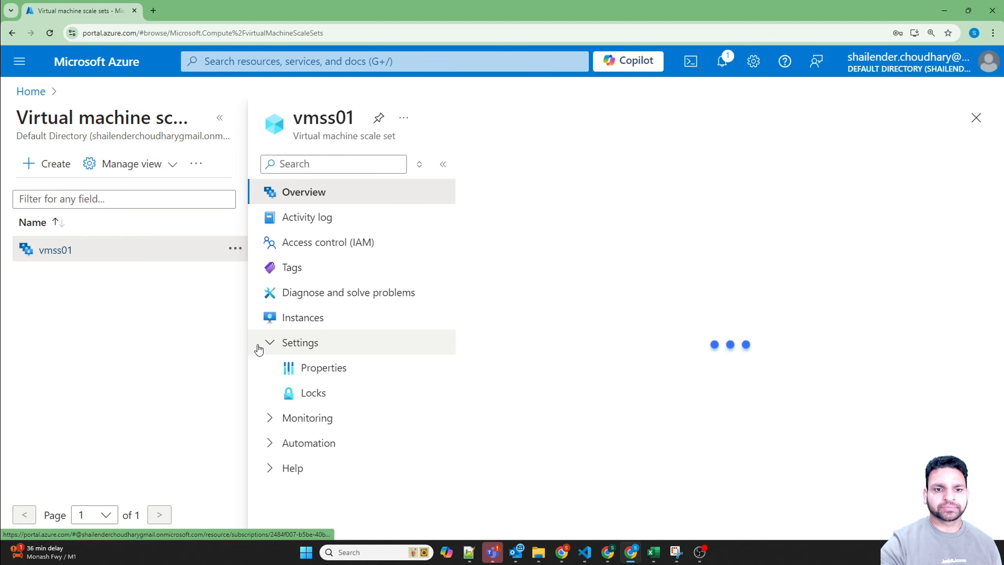
{"action": "scroll", "coordinate": [316, 370], "scroll_direction": "down", "scroll_amount": 5}
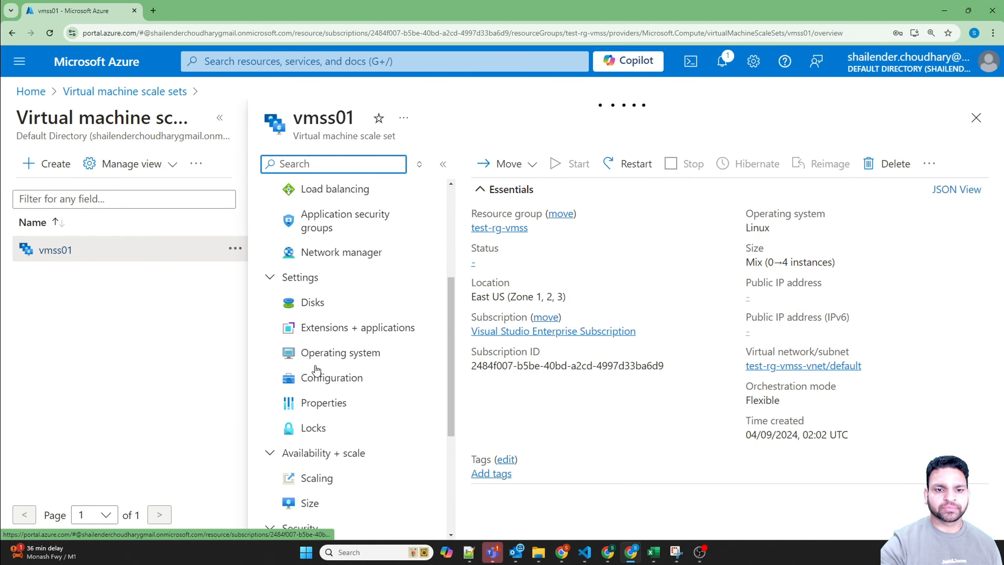
{"action": "left_click", "coordinate": [381, 362]}
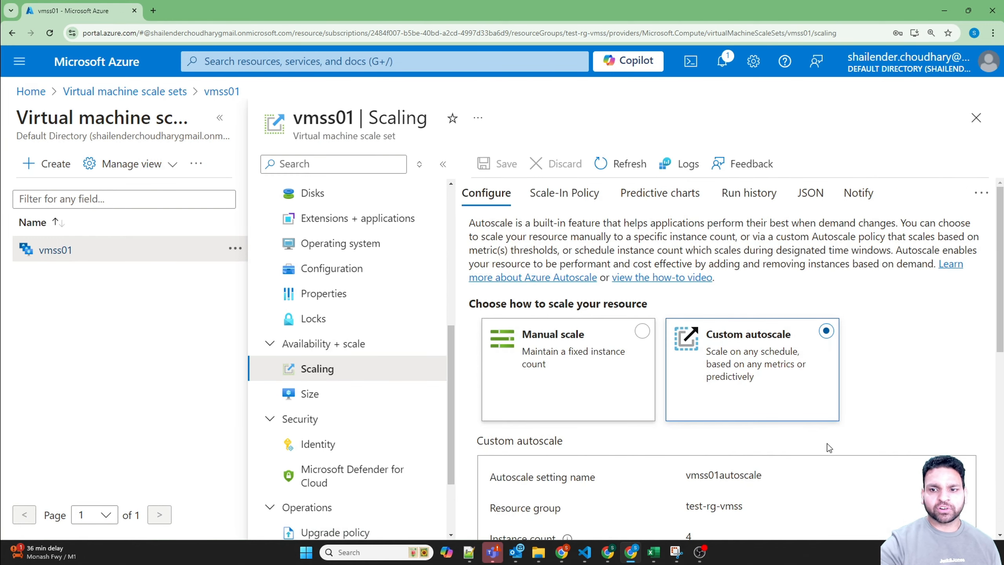
Step: Switch the default condition's scale mode to Scale based on a metric and review its rules and instance limits
{"action": "scroll", "coordinate": [829, 445], "scroll_direction": "down", "scroll_amount": 10}
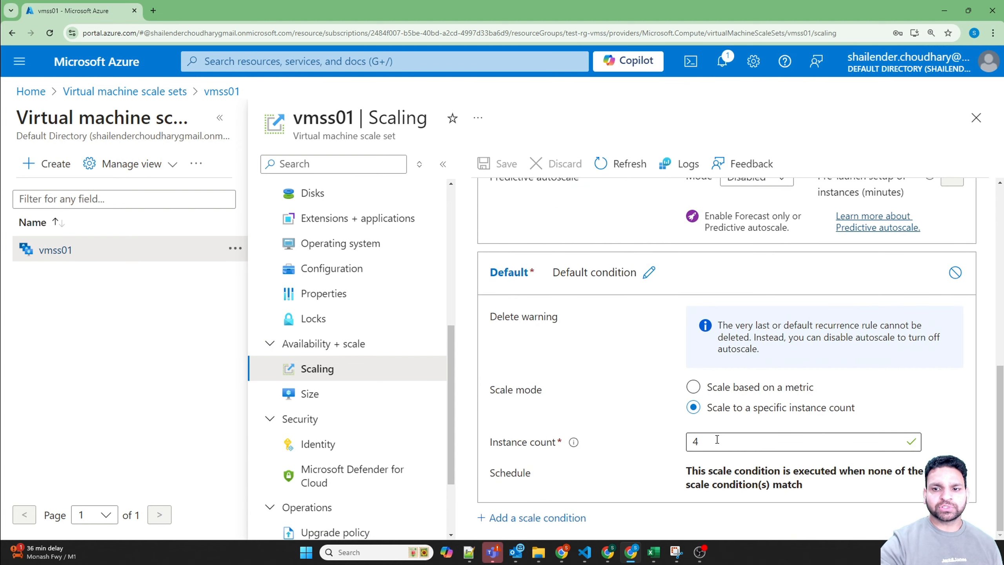
{"action": "left_click", "coordinate": [712, 387]}
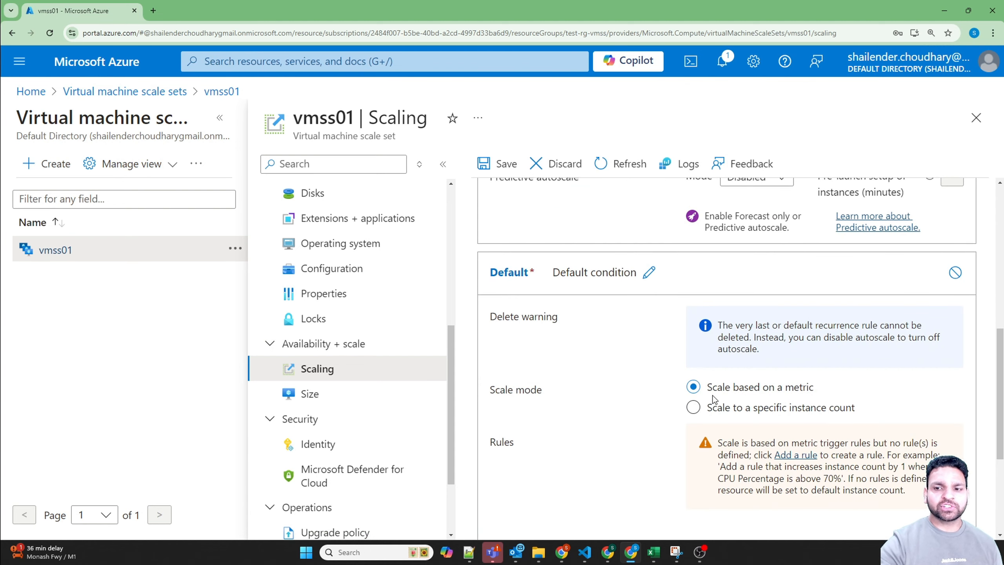
{"action": "scroll", "coordinate": [642, 387], "scroll_direction": "down", "scroll_amount": 5}
{"action": "scroll", "coordinate": [646, 392], "scroll_direction": "up", "scroll_amount": 4}
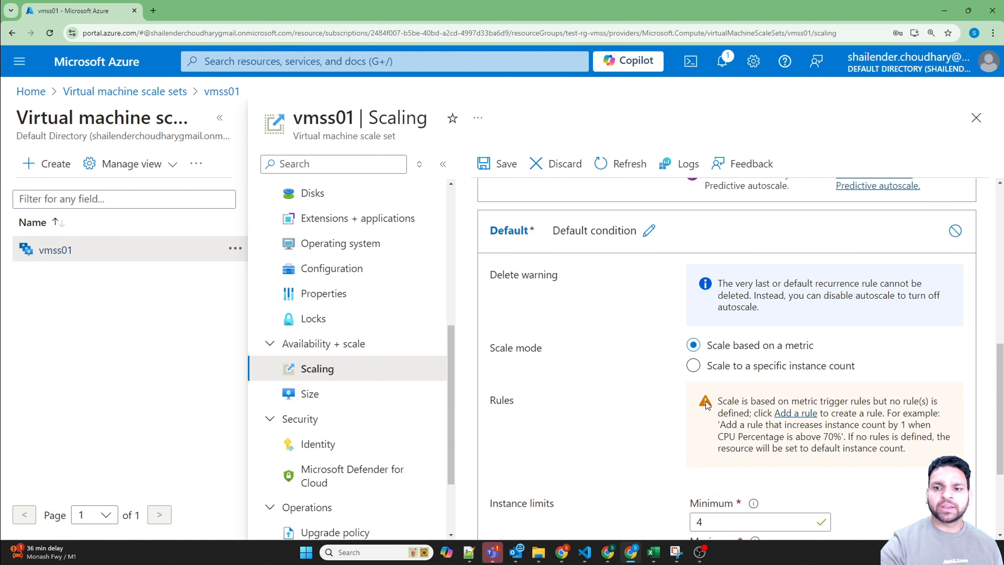
{"action": "scroll", "coordinate": [646, 410], "scroll_direction": "down", "scroll_amount": 4}
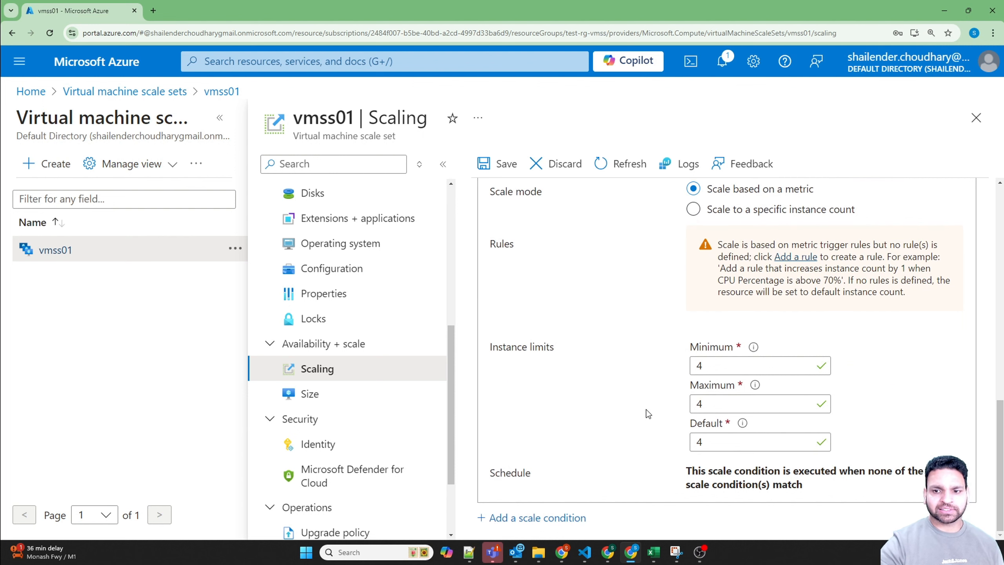